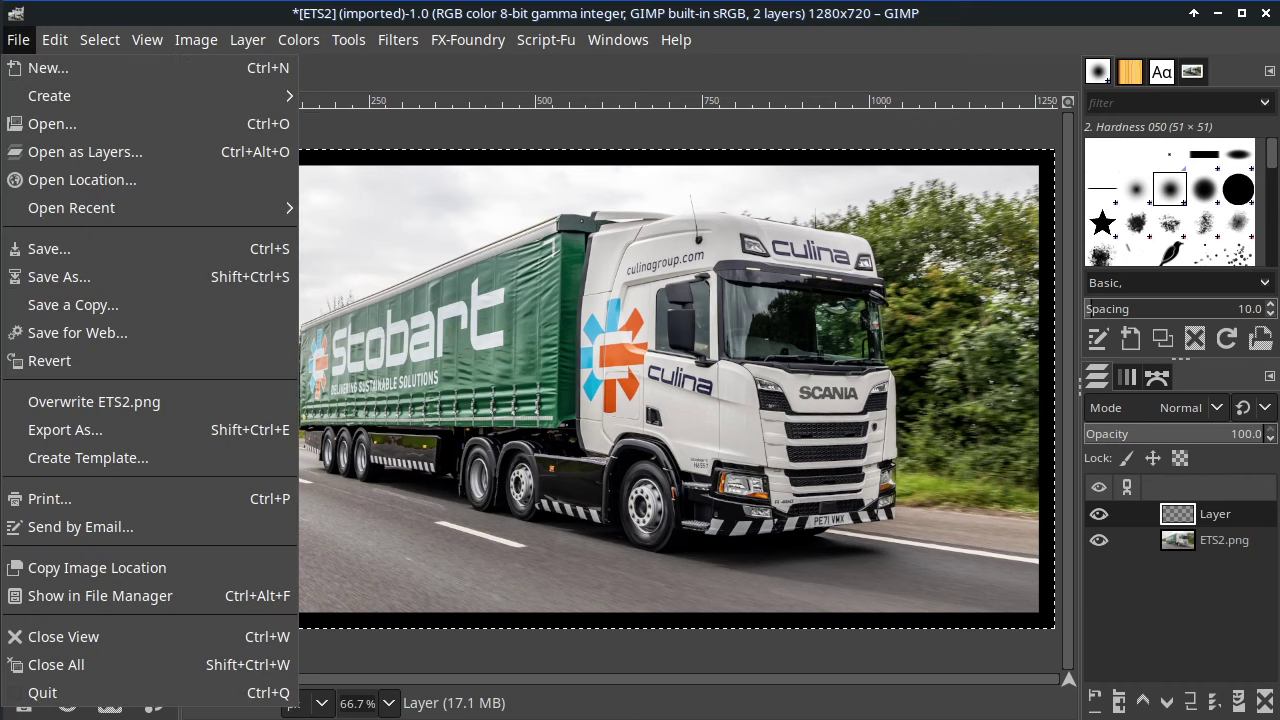
Step: Start opening an image as layers and browse to the Logos folder inside the home folder
{"action": "left_click", "coordinate": [75, 149]}
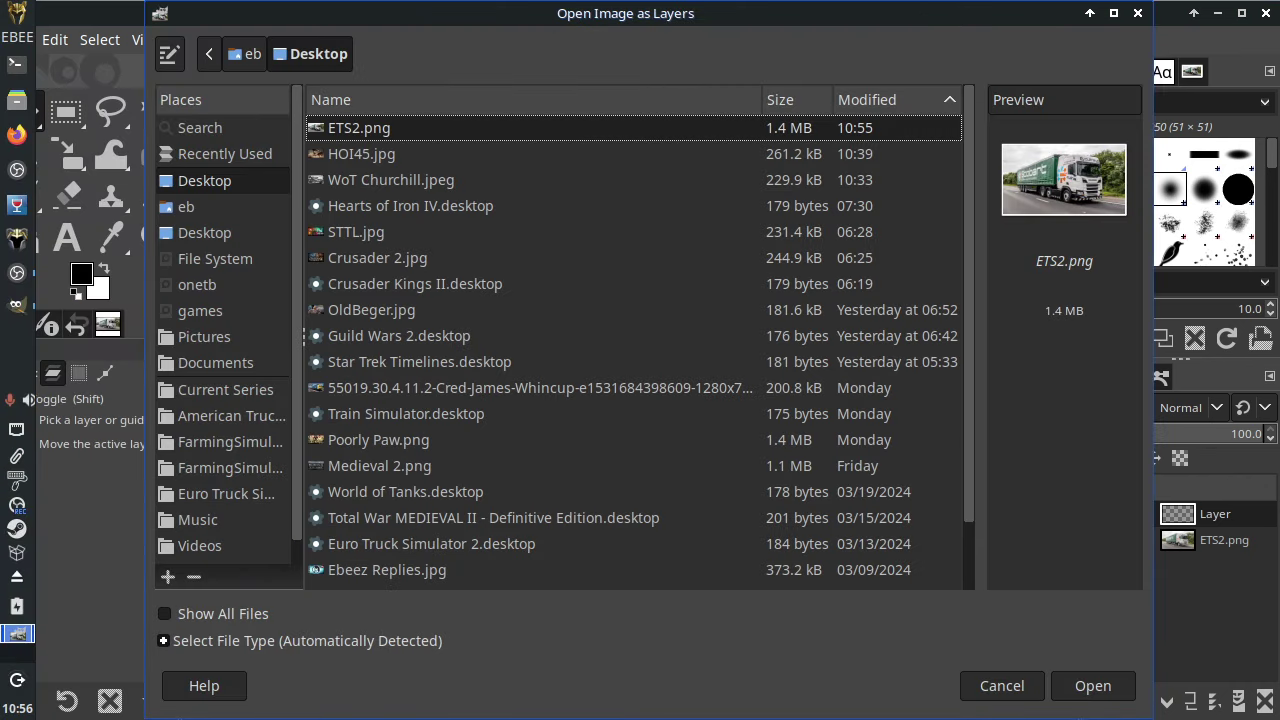
{"action": "left_click", "coordinate": [244, 53]}
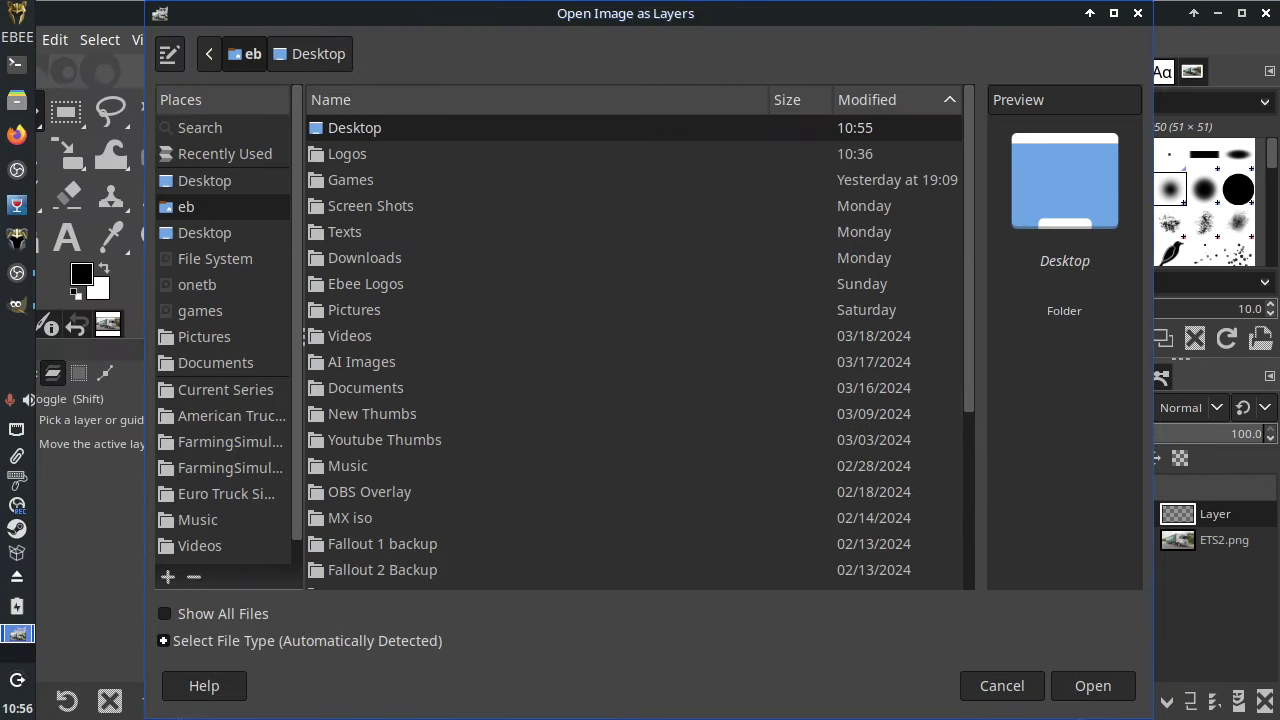
{"action": "double_click", "coordinate": [347, 154]}
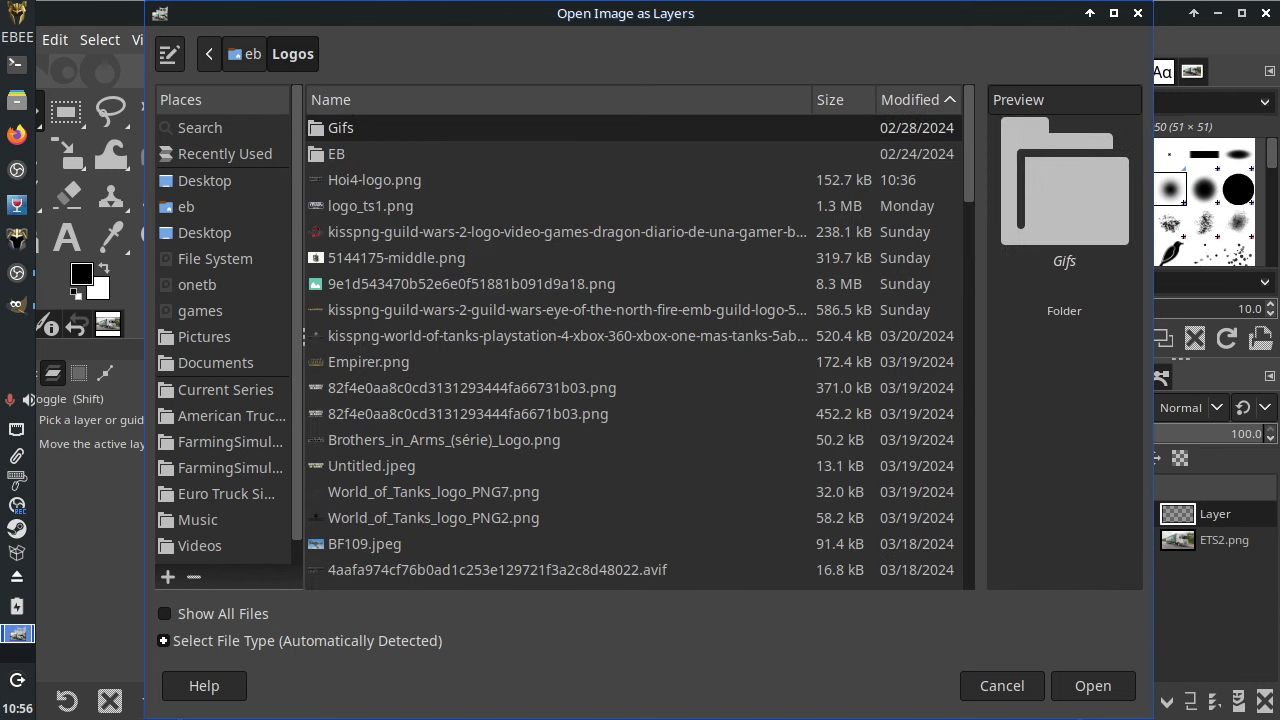
Step: Preview the logo files and add Logo_of_YouTube_(2015-2017).svg.png to the image as a new layer
{"action": "left_click", "coordinate": [374, 180]}
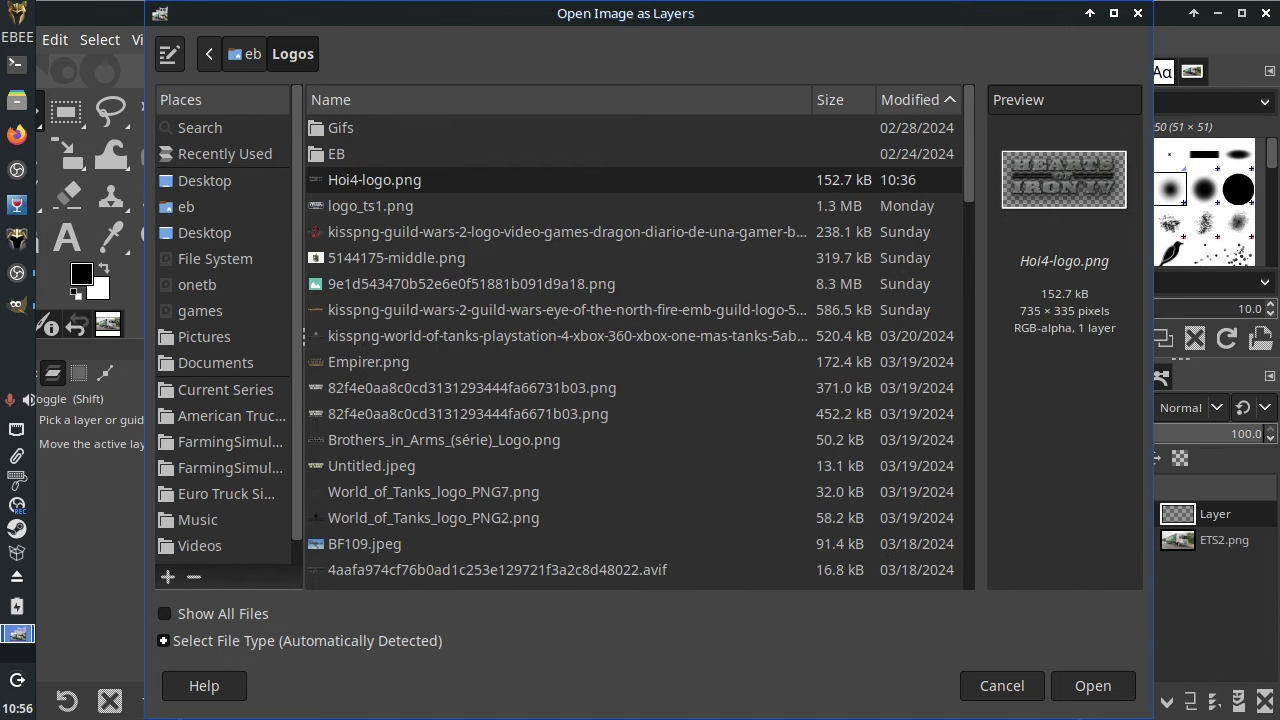
{"action": "key", "text": "Down"}
{"action": "key", "text": "Down"}
{"action": "key", "text": "Down"}
{"action": "key", "text": "Down"}
{"action": "key", "text": "Down"}
{"action": "key", "text": "Down"}
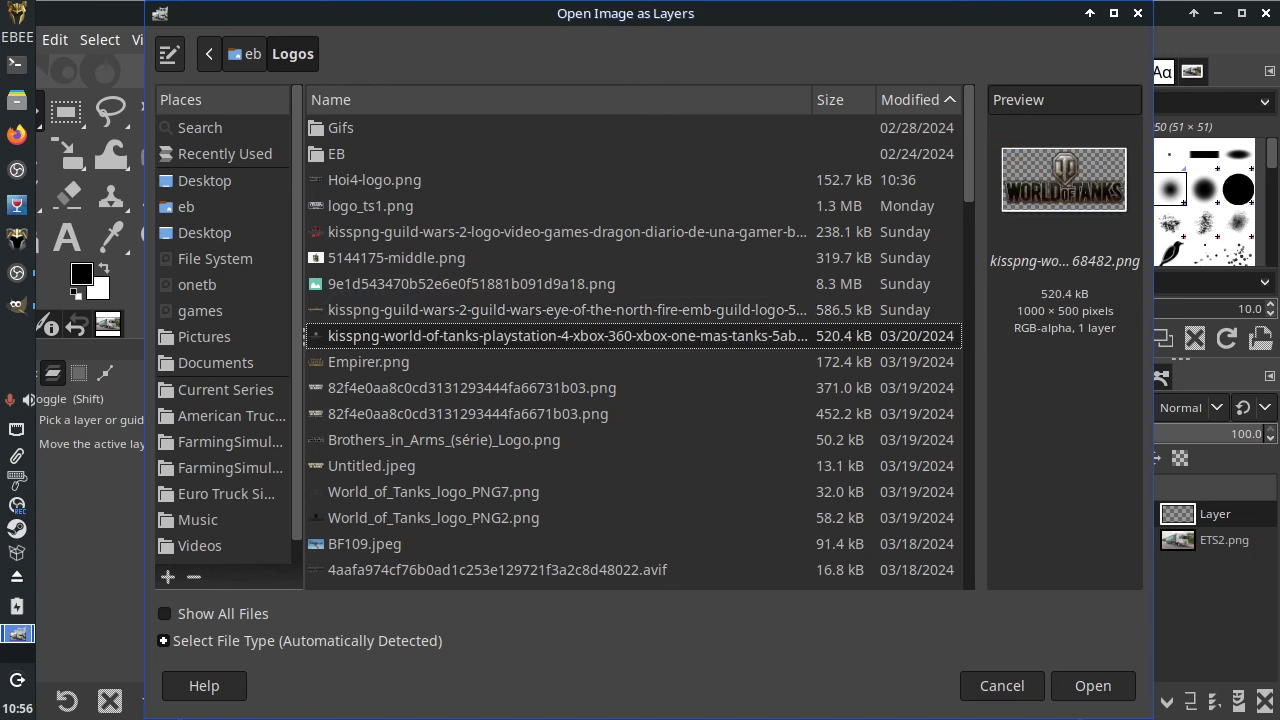
{"action": "key", "text": "Down"}
{"action": "key", "text": "Down"}
{"action": "key", "text": "Down"}
{"action": "key", "text": "Down"}
{"action": "key", "text": "Down"}
{"action": "key", "text": "Down"}
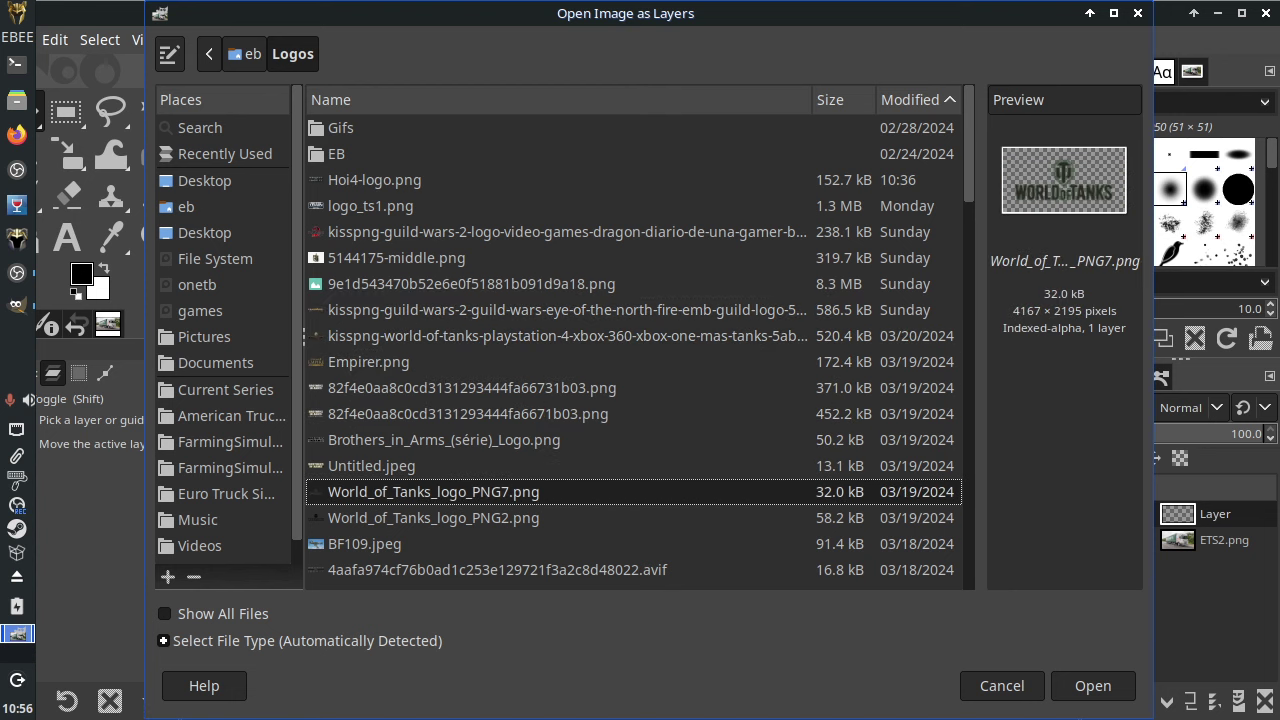
{"action": "key", "text": "Down"}
{"action": "key", "text": "Down"}
{"action": "key", "text": "Down"}
{"action": "key", "text": "Down"}
{"action": "key", "text": "Down"}
{"action": "key", "text": "Down"}
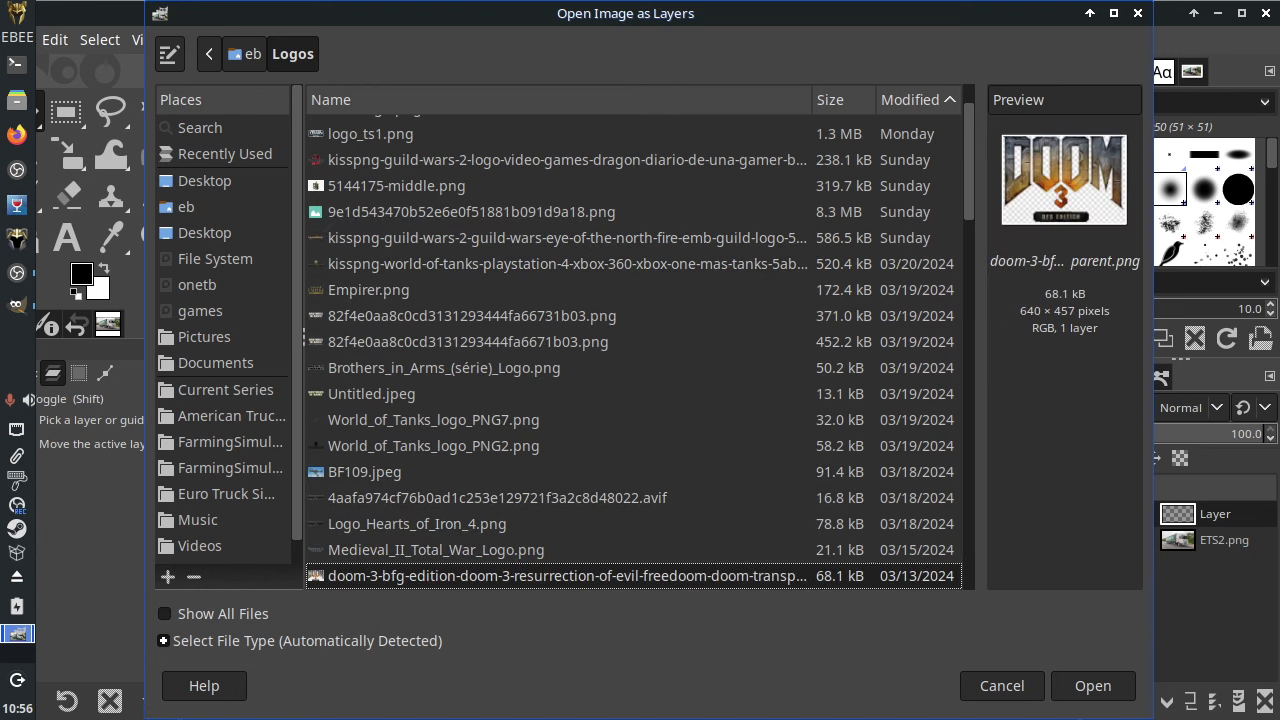
{"action": "key", "text": "Down"}
{"action": "key", "text": "Down"}
{"action": "key", "text": "Down"}
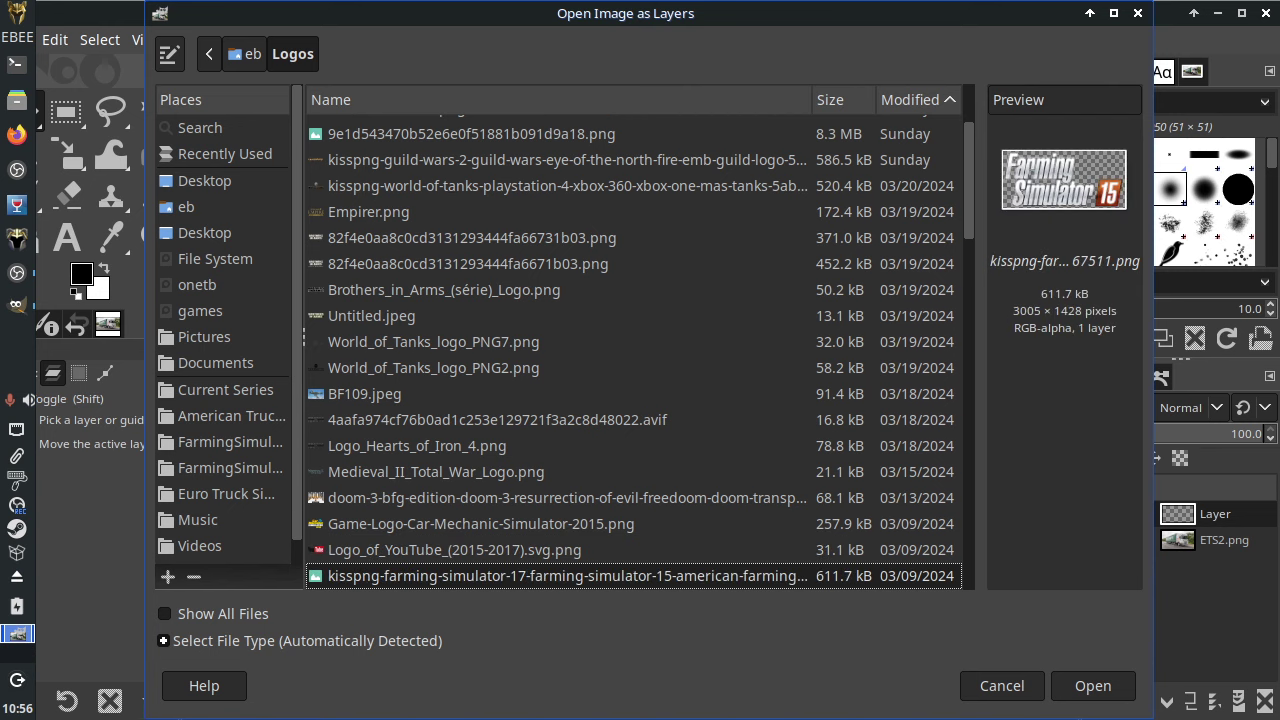
{"action": "key", "text": "Up"}
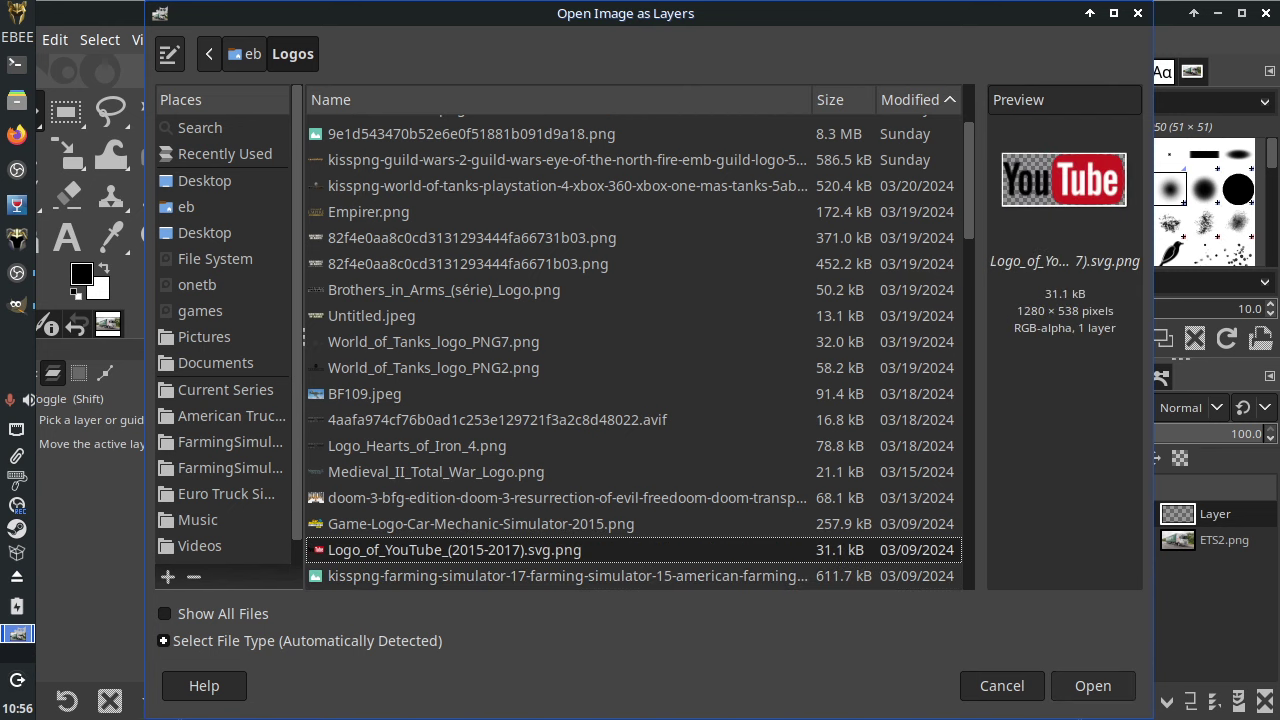
{"action": "key", "text": "Return"}
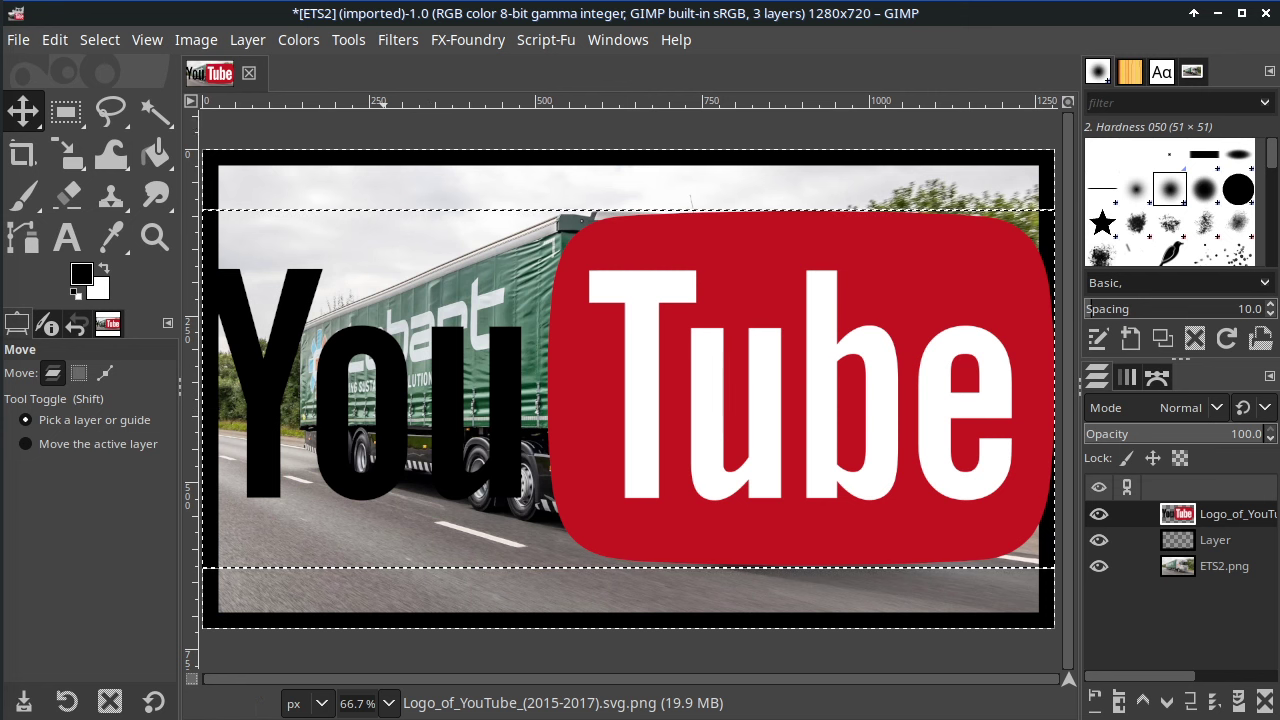
Step: Scale the YouTube logo layer to 390 px wide with linked height and move it up over the truck's cab
{"action": "left_click", "coordinate": [247, 39]}
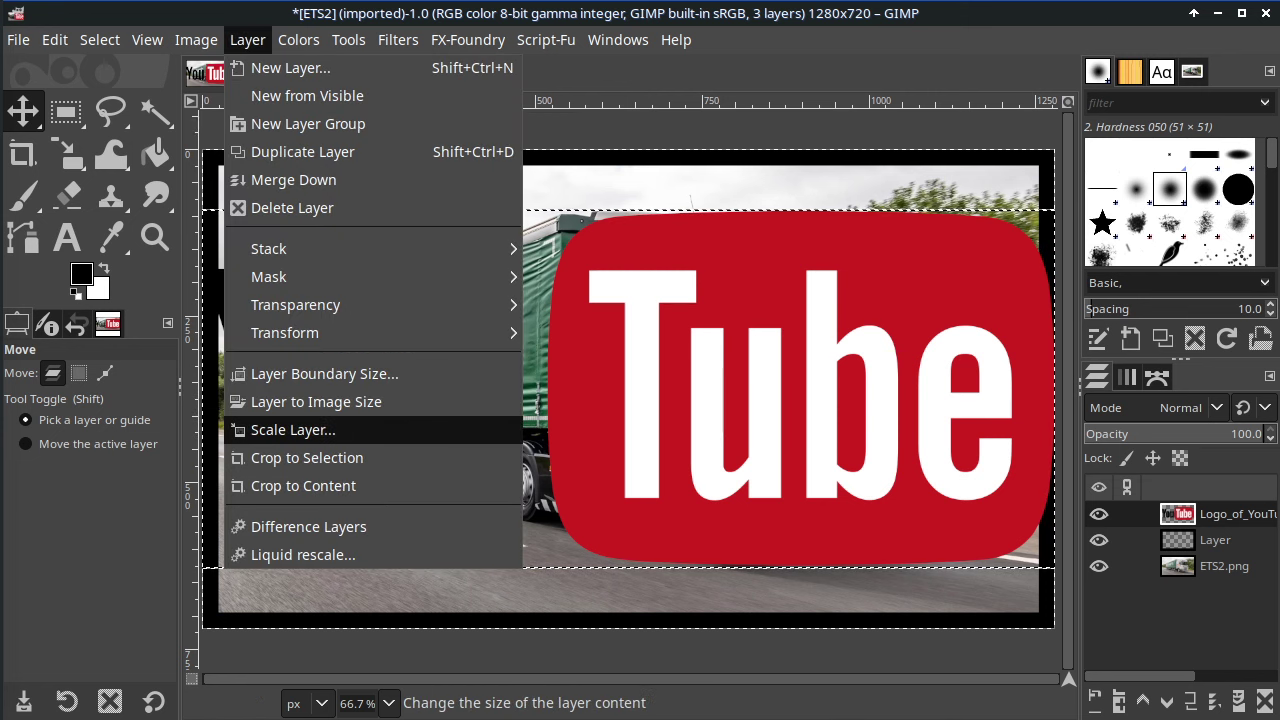
{"action": "left_click", "coordinate": [323, 431]}
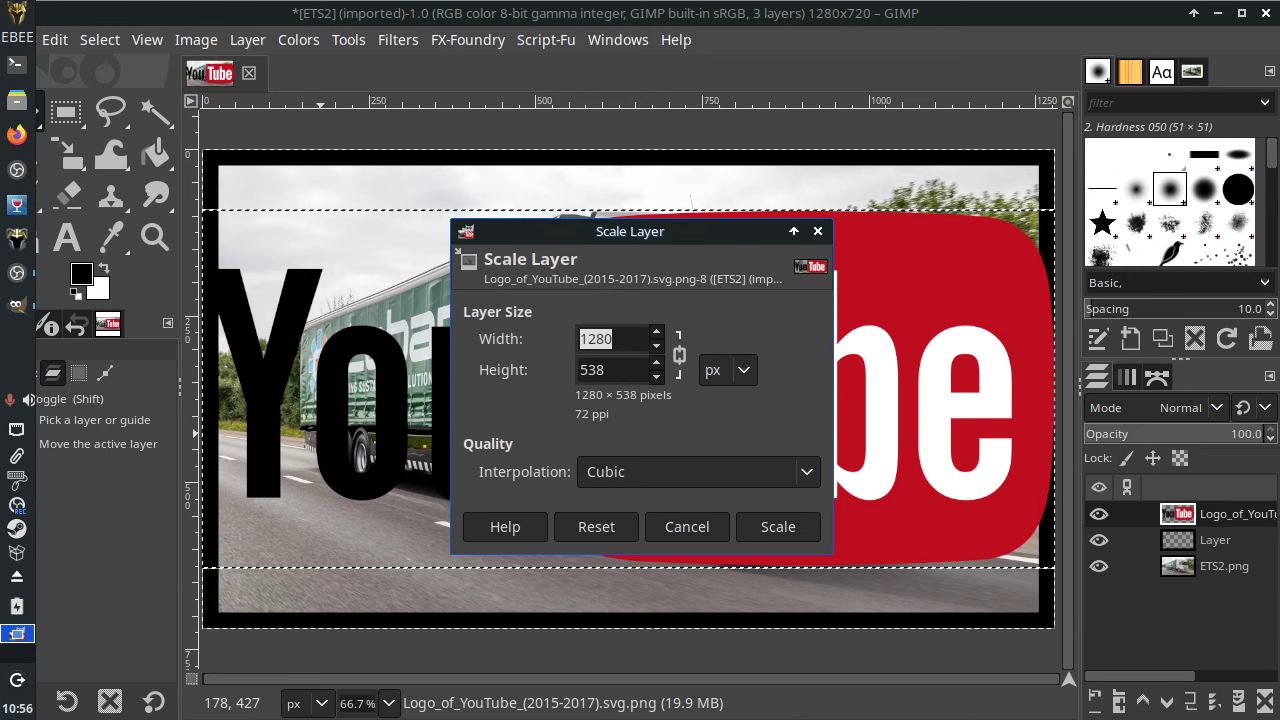
{"action": "type", "text": "390"}
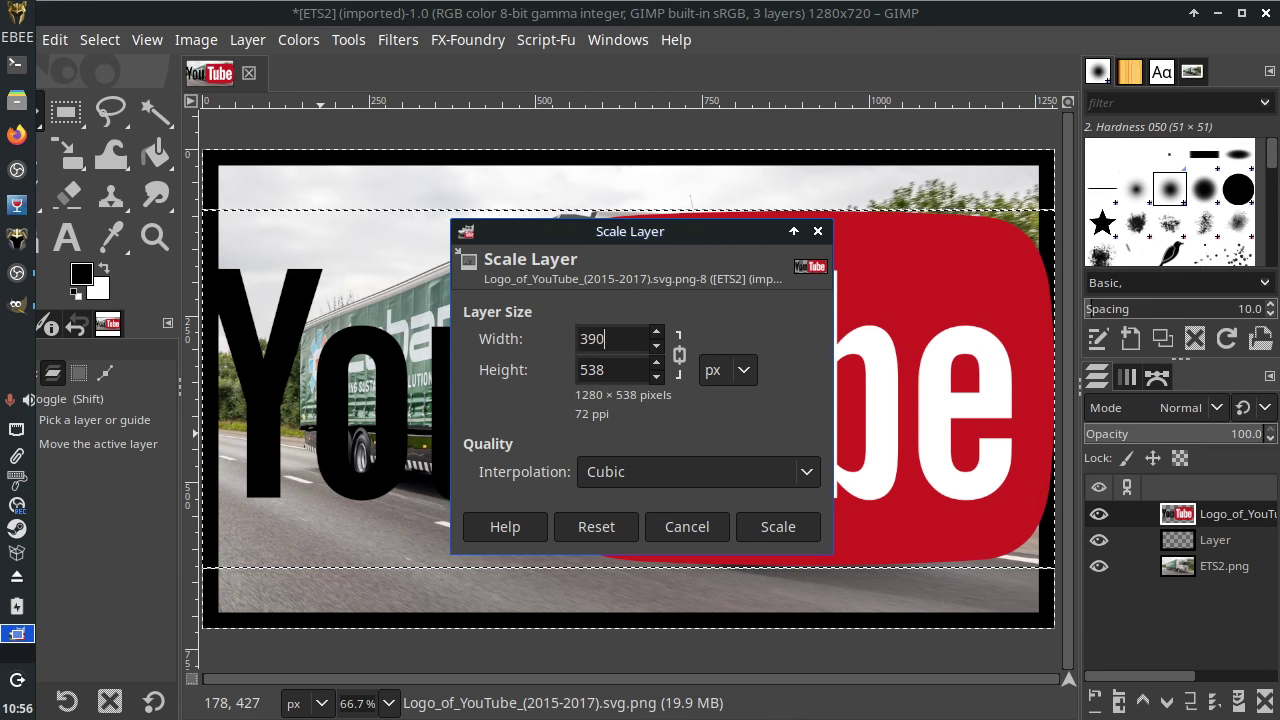
{"action": "key", "text": "Tab"}
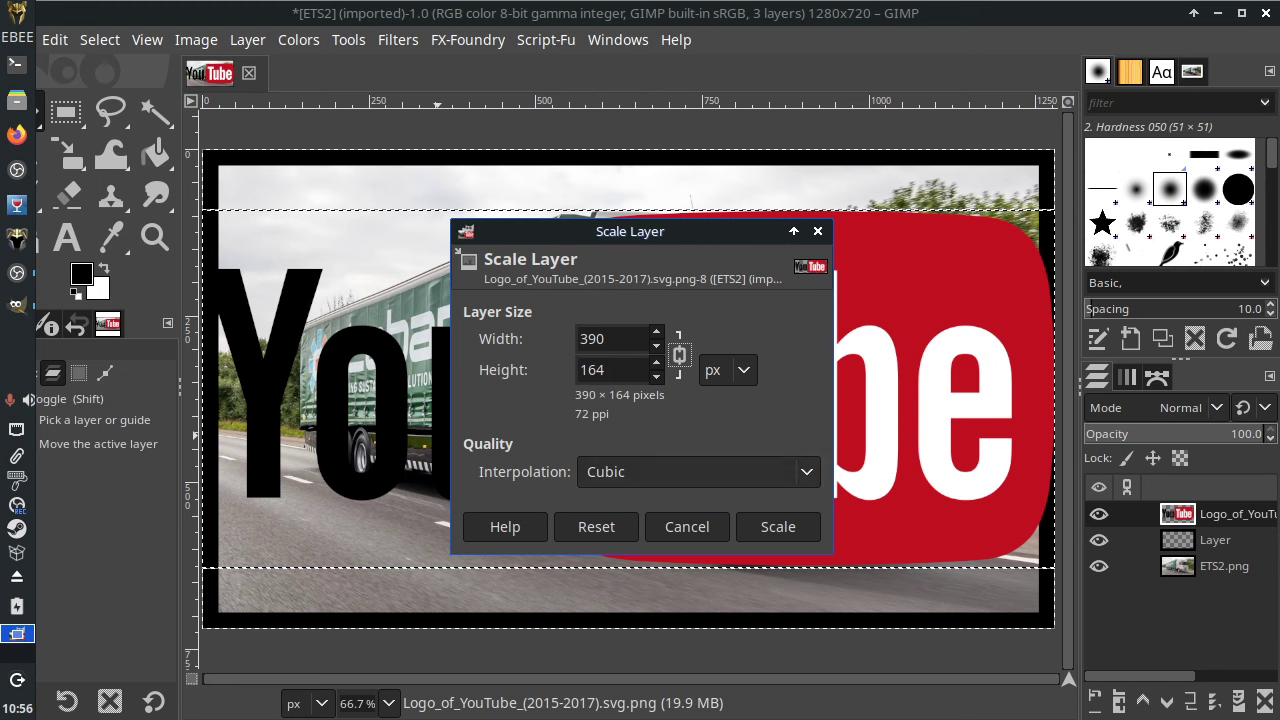
{"action": "left_click", "coordinate": [778, 526]}
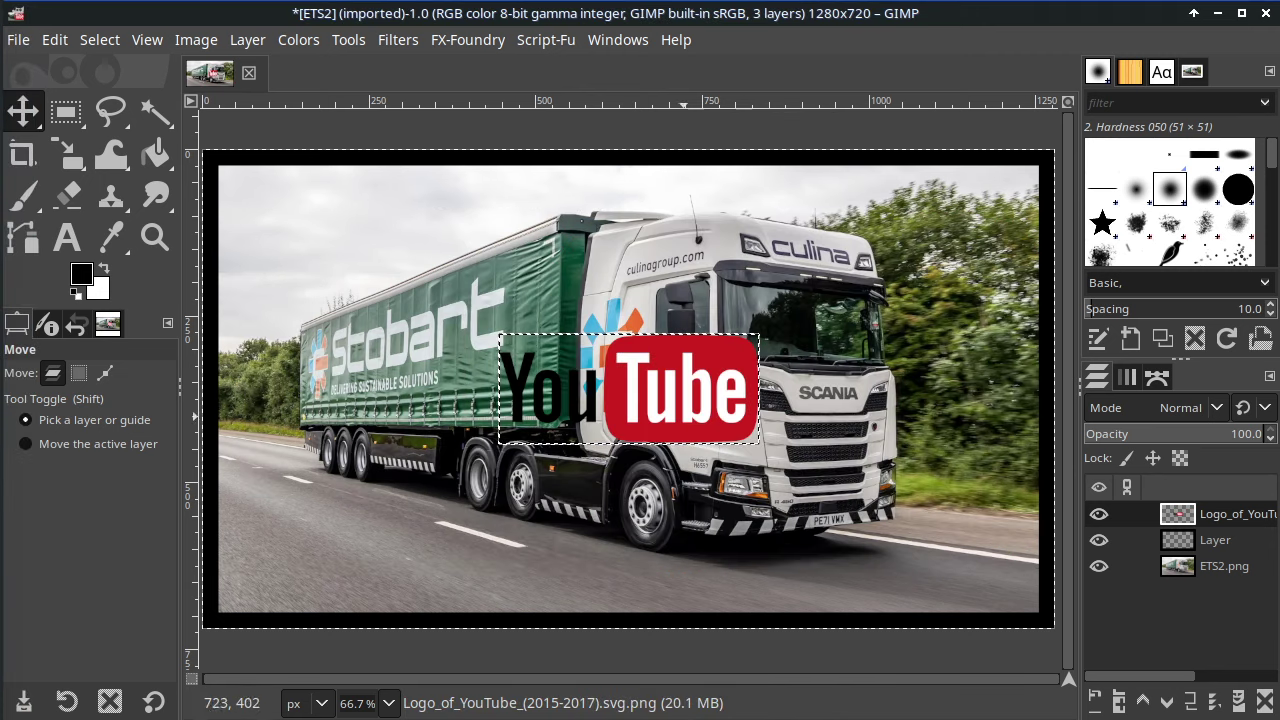
{"action": "left_click_drag", "start_coordinate": [657, 397], "coordinate": [605, 321]}
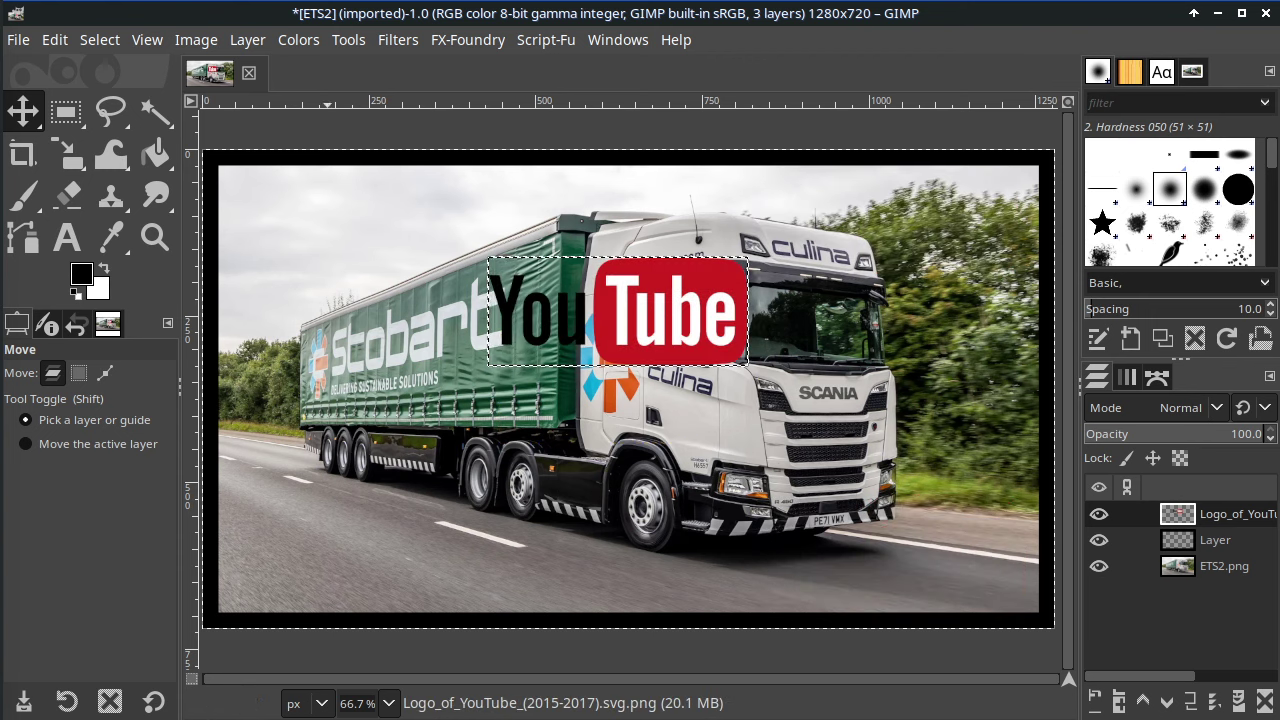
Step: Scale the YouTube logo layer to 290 × 122 px and place it in the photo's upper right corner inside the black border
{"action": "left_click", "coordinate": [247, 39]}
{"action": "left_click", "coordinate": [290, 430]}
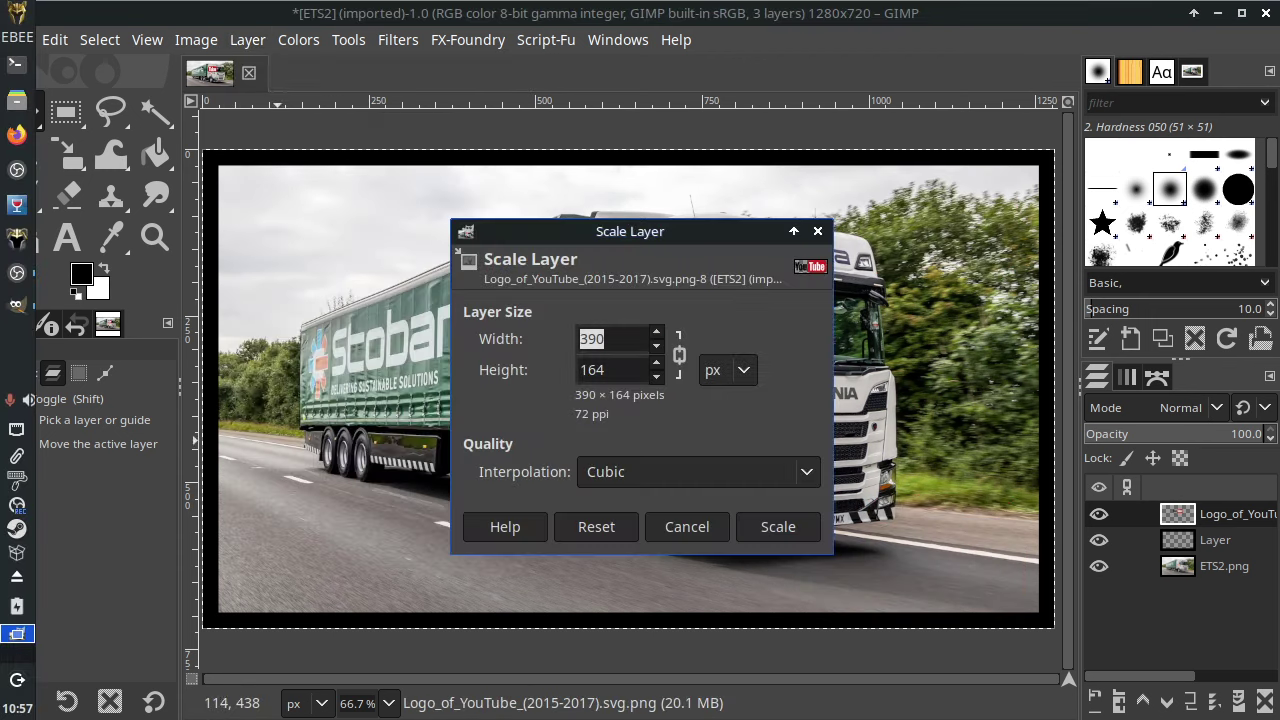
{"action": "type", "text": "290"}
{"action": "key", "text": "Tab"}
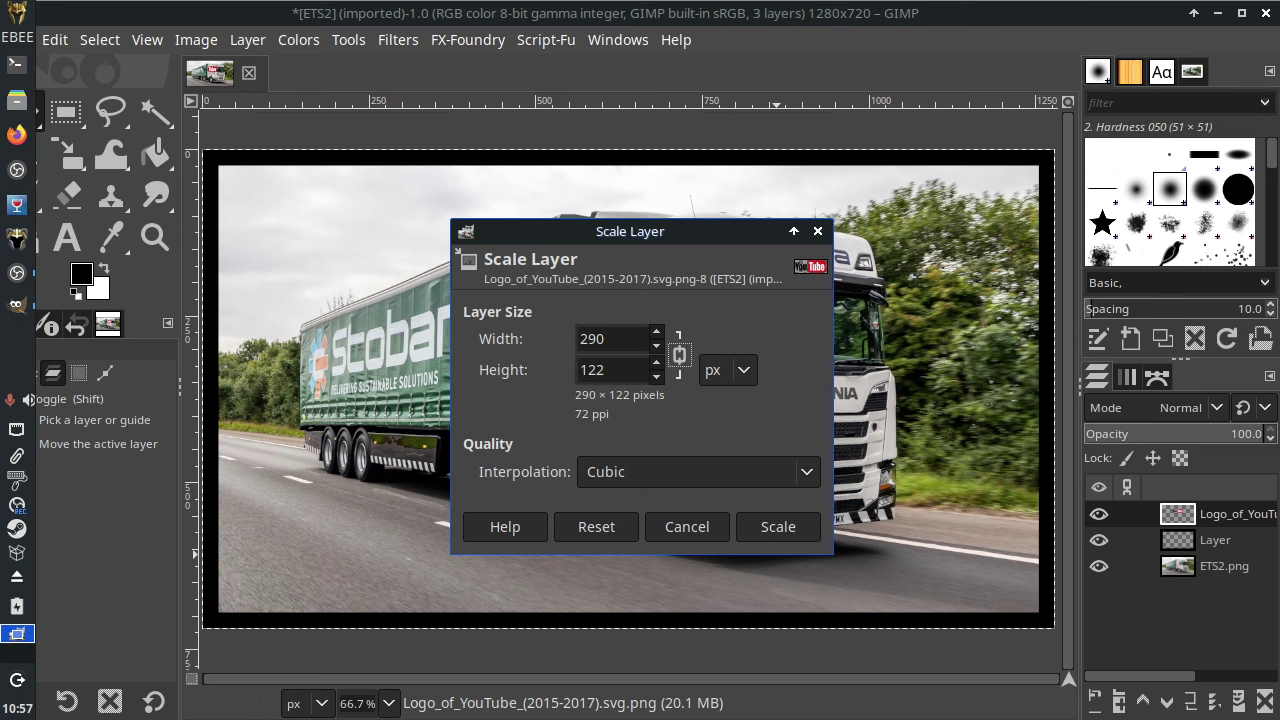
{"action": "left_click", "coordinate": [777, 526]}
{"action": "left_click_drag", "start_coordinate": [618, 313], "coordinate": [945, 207]}
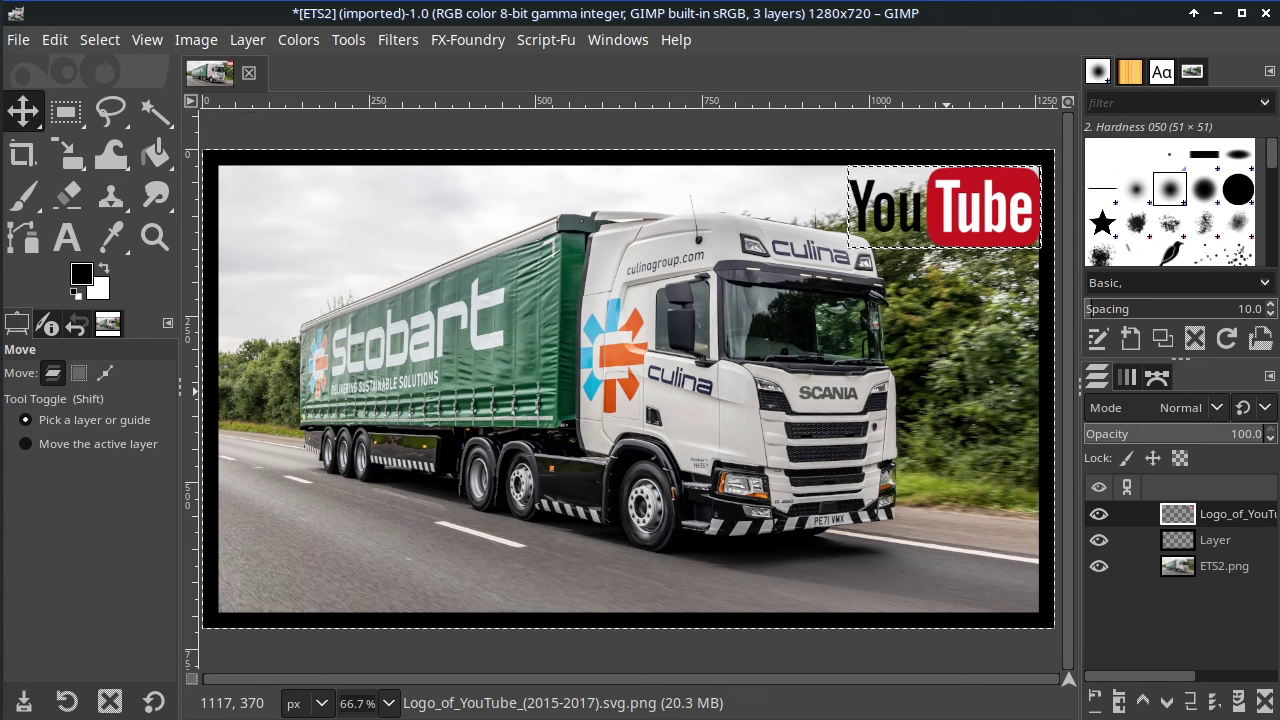
Step: Preview more files in the Logos folder and add the GMC Logistics logo 00782hFsfZ3za8KrEpHG0GuwFT8knMnB5hLzF1Yy.png as a new layer
{"action": "left_click", "coordinate": [18, 39]}
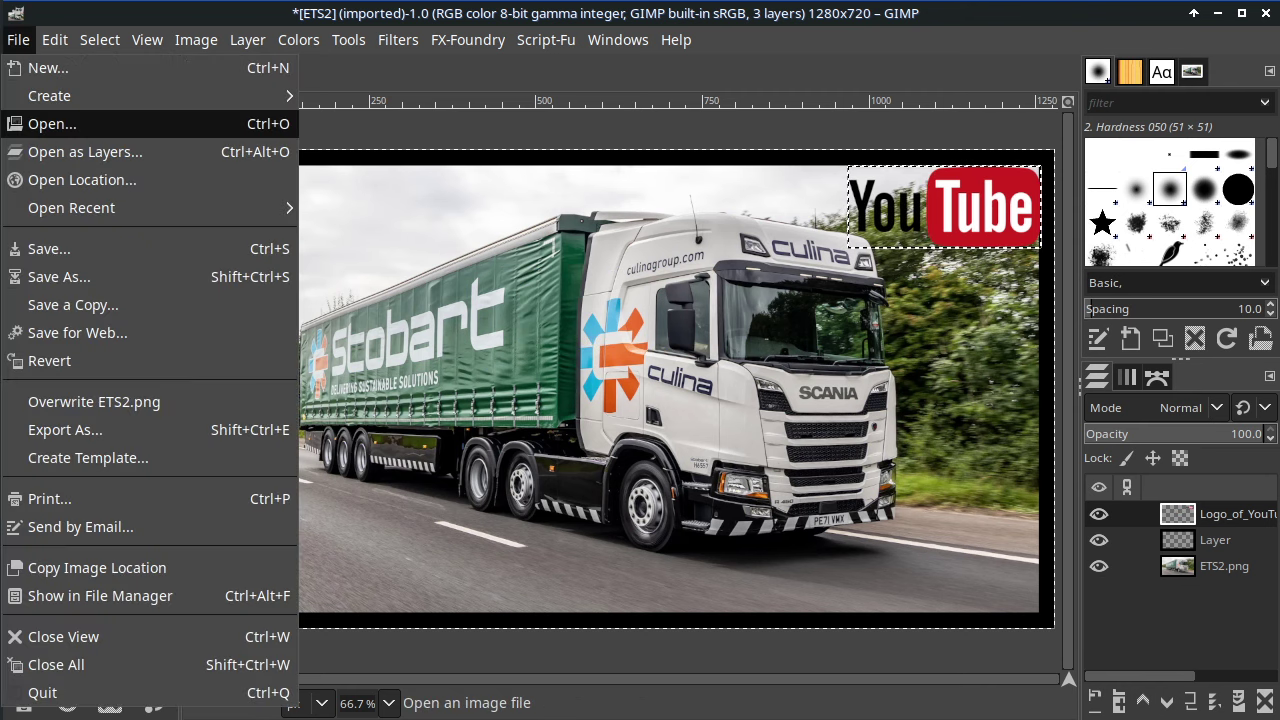
{"action": "left_click", "coordinate": [85, 151]}
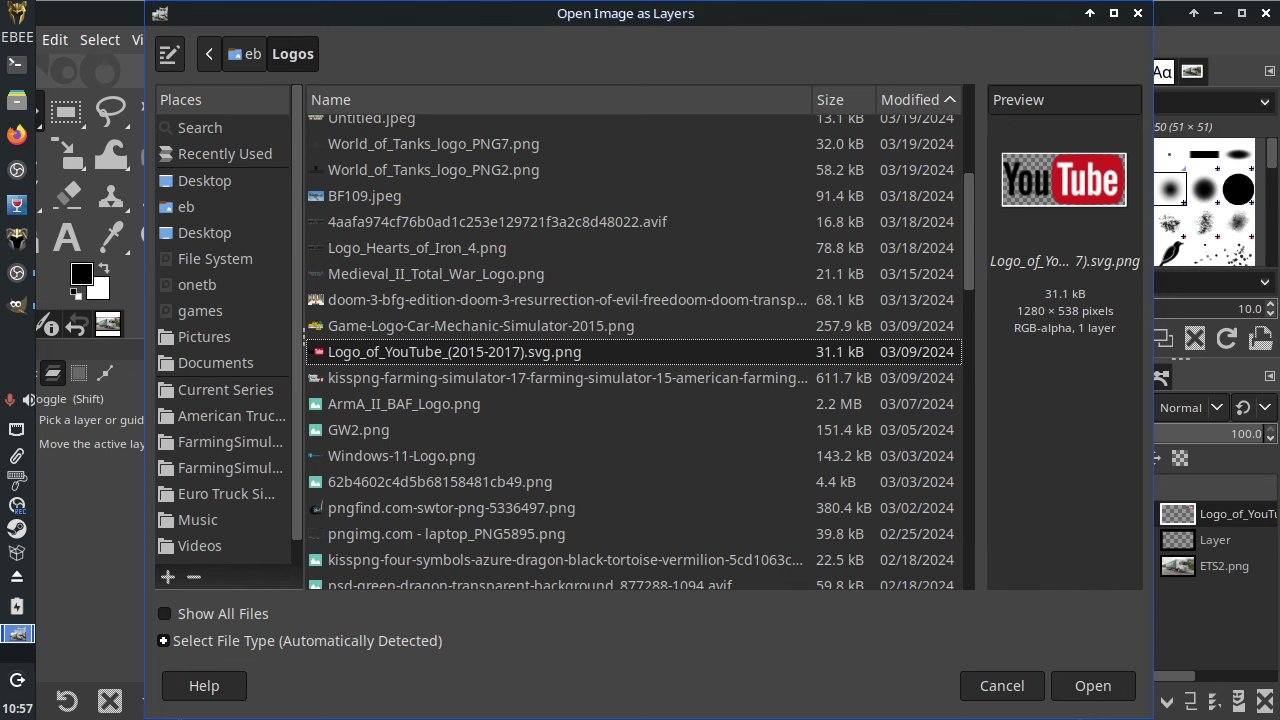
{"action": "key", "text": "Down"}
{"action": "key", "text": "Down"}
{"action": "key", "text": "Down"}
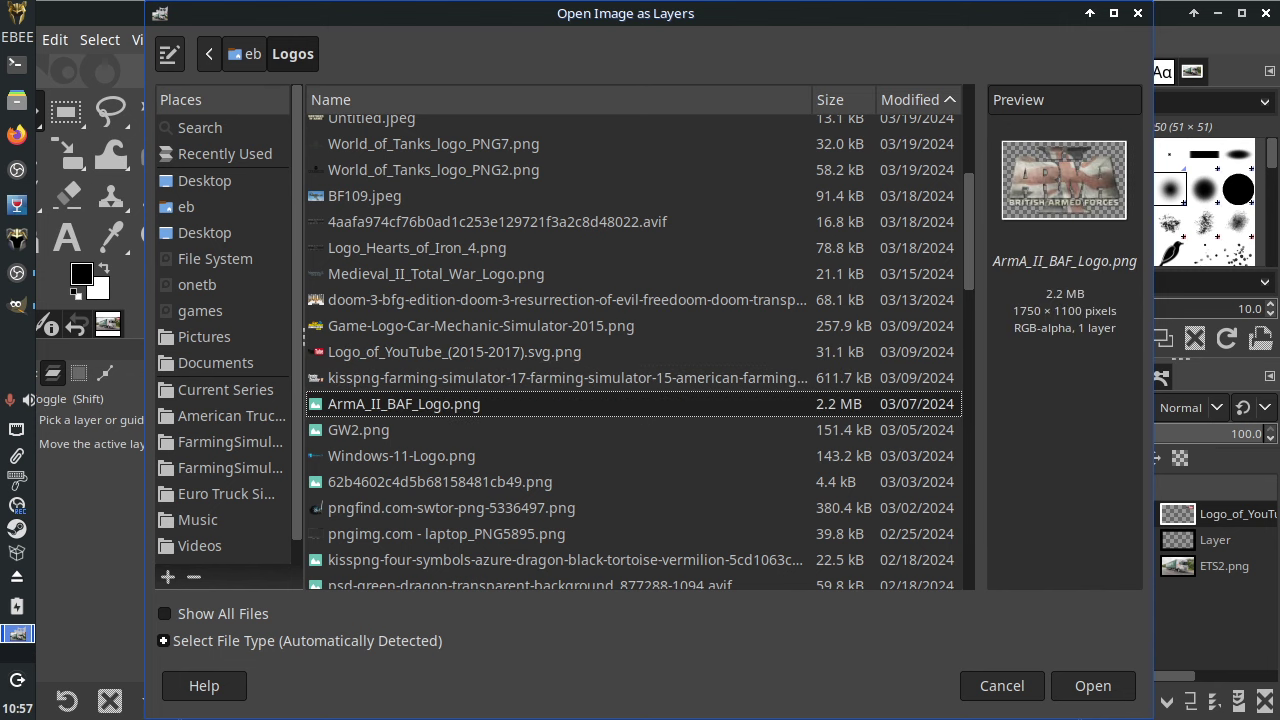
{"action": "key", "text": "Down"}
{"action": "key", "text": "Down"}
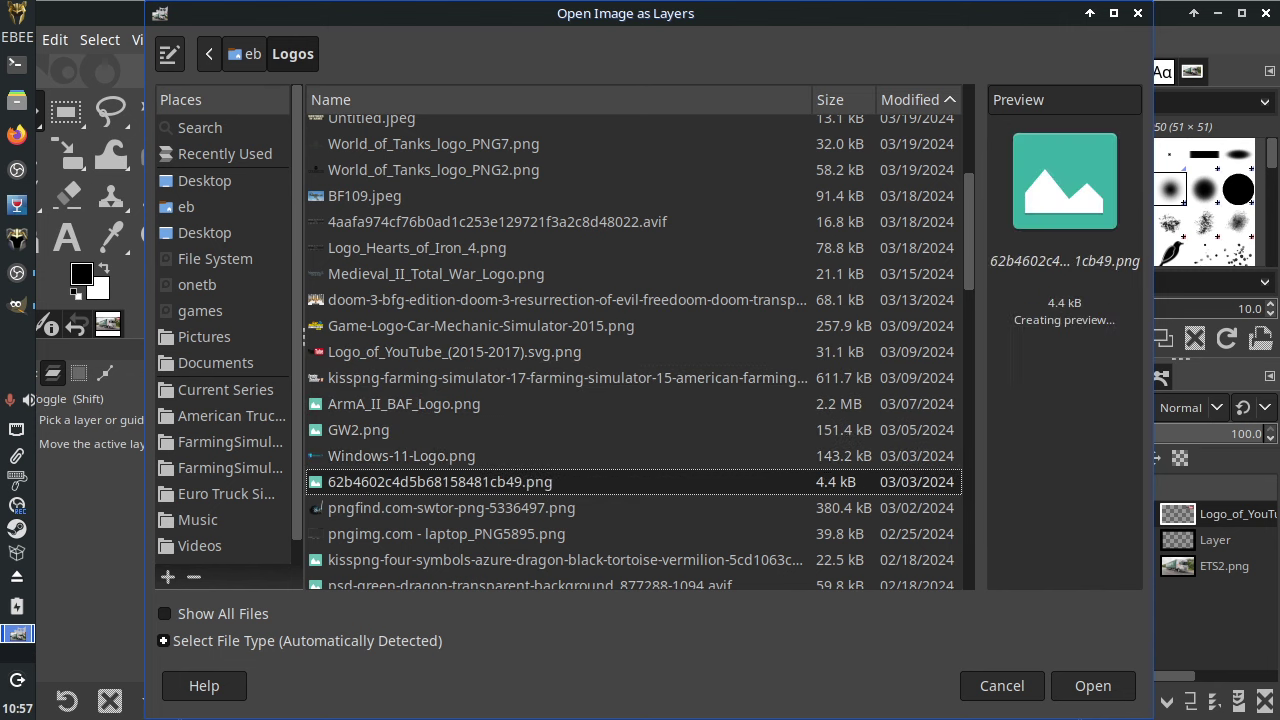
{"action": "key", "text": "Down"}
{"action": "key", "text": "Down"}
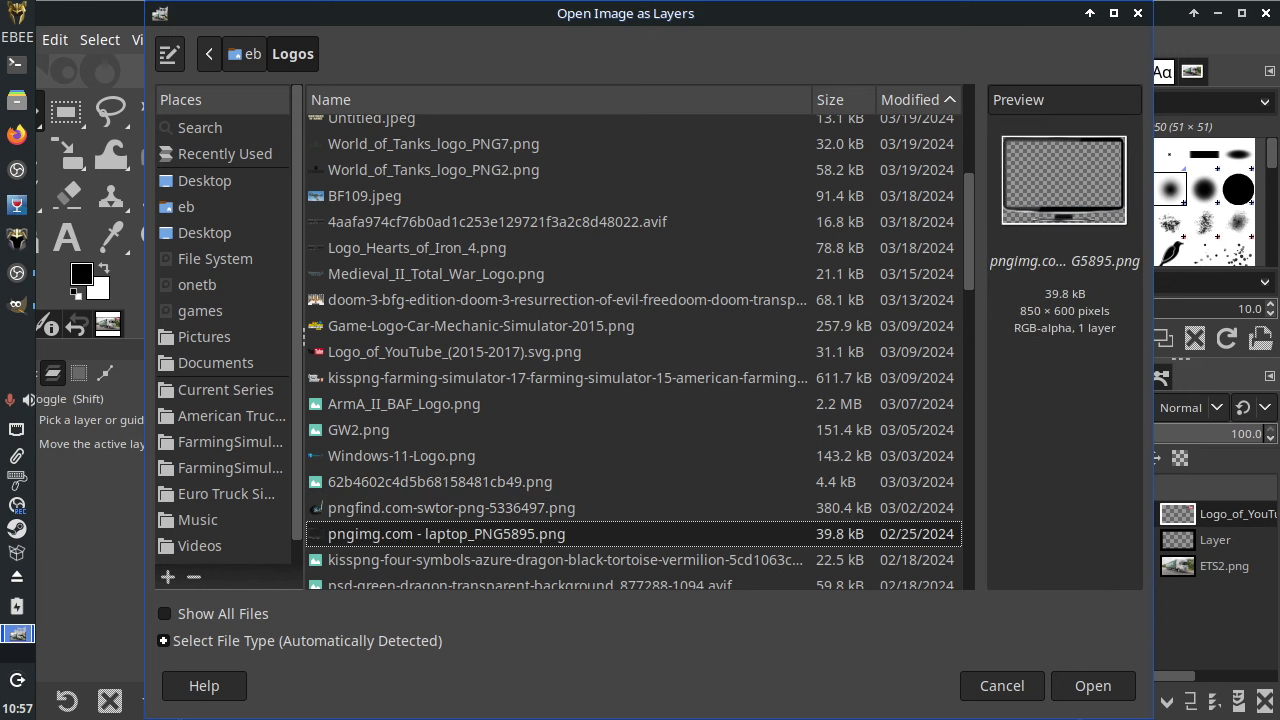
{"action": "key", "text": "Down"}
{"action": "key", "text": "Down"}
{"action": "key", "text": "Down"}
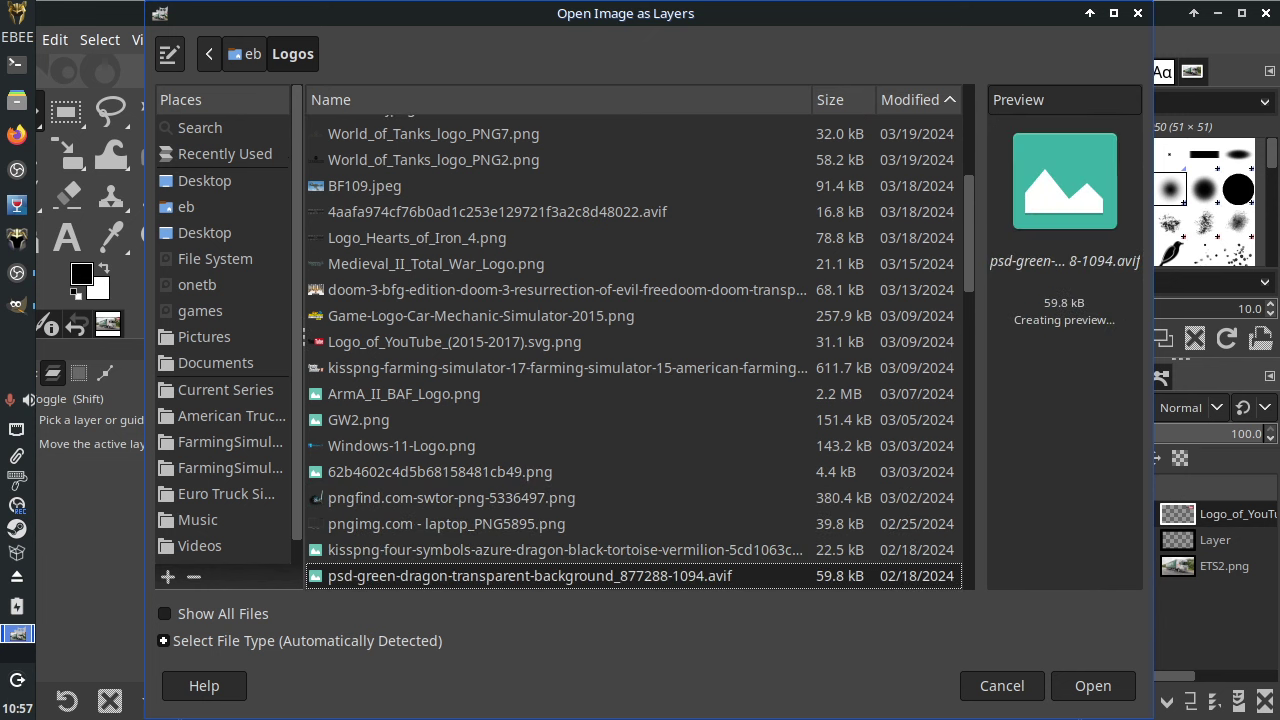
{"action": "key", "text": "Down"}
{"action": "key", "text": "Down"}
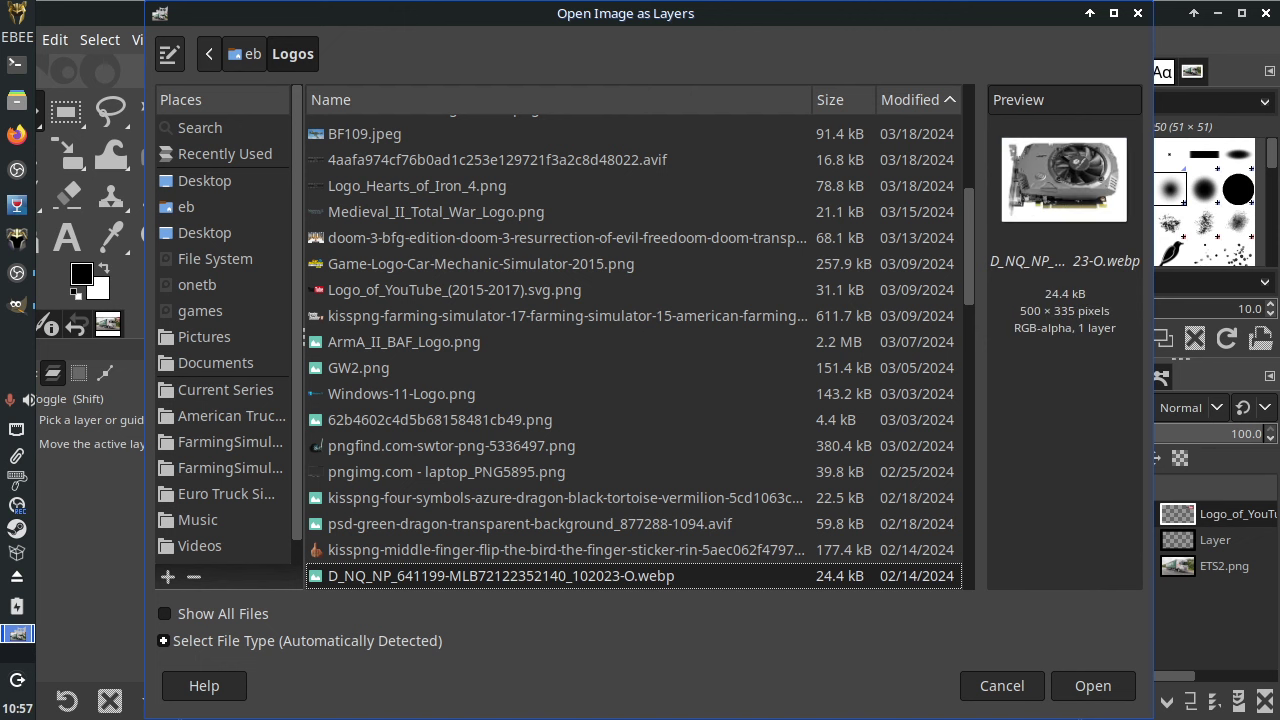
{"action": "key", "text": "Down"}
{"action": "key", "text": "Down"}
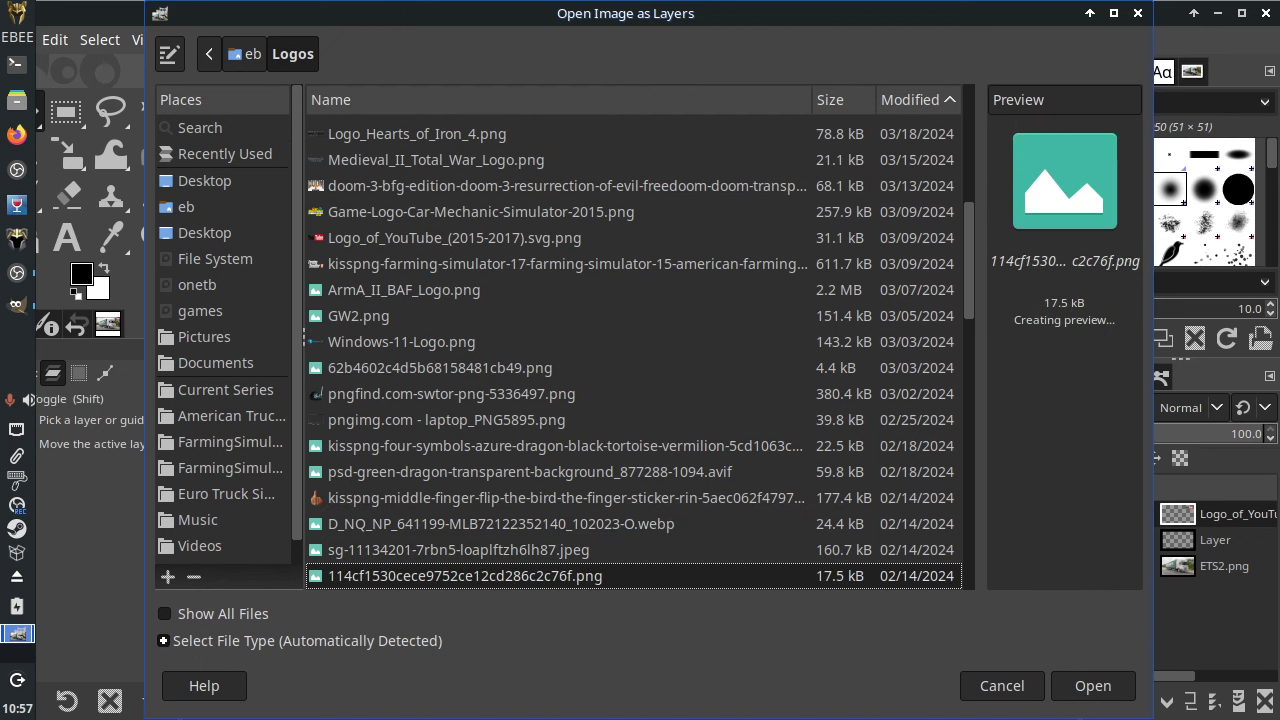
{"action": "key", "text": "Down"}
{"action": "key", "text": "Down"}
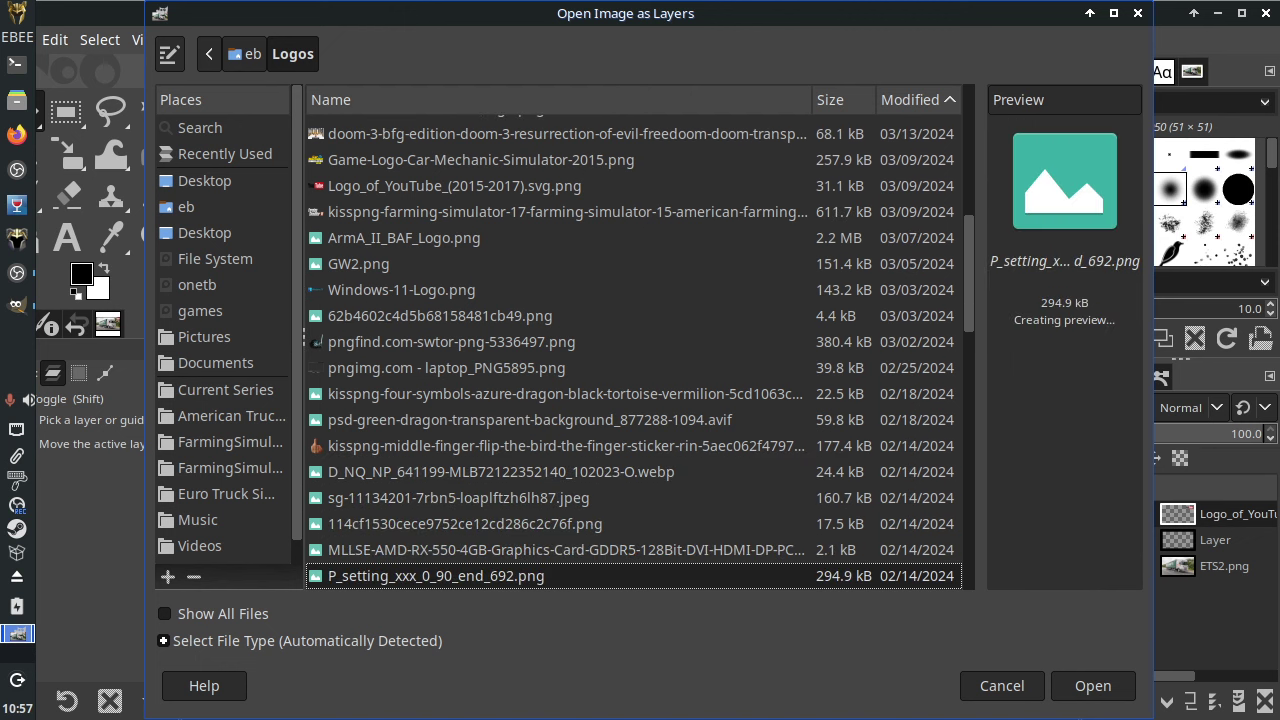
{"action": "key", "text": "Down"}
{"action": "key", "text": "Down"}
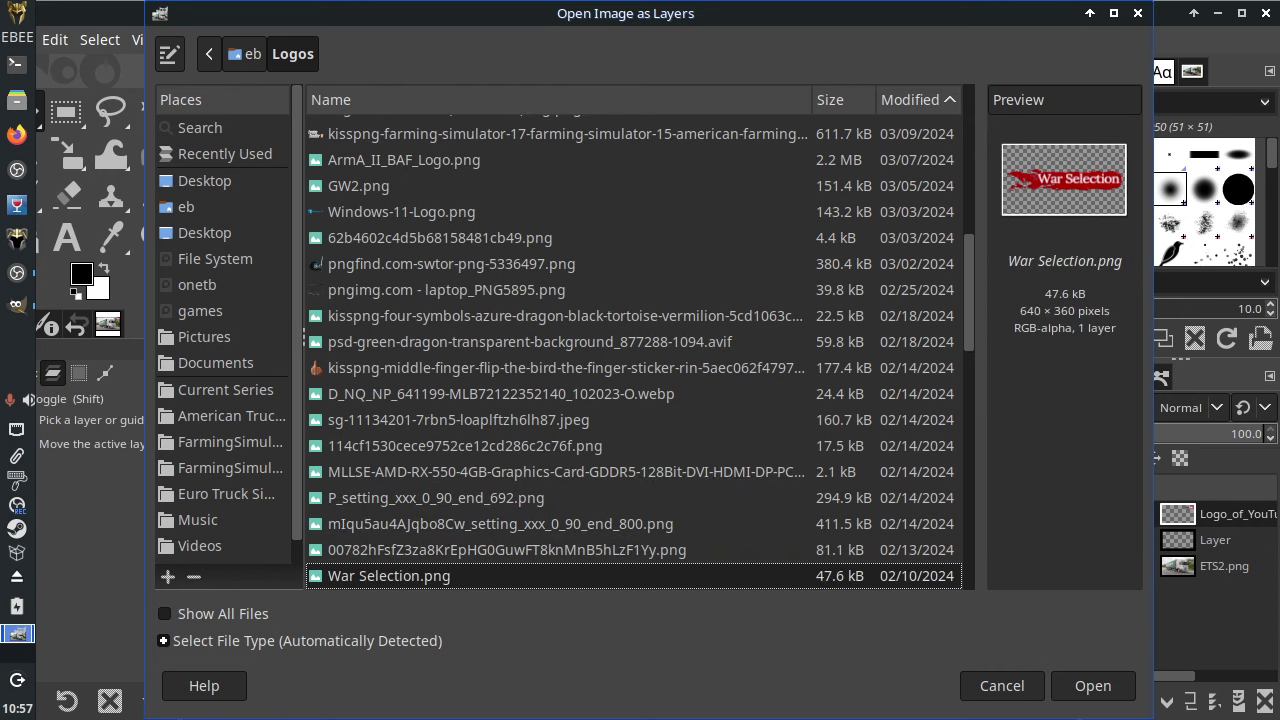
{"action": "key", "text": "Up"}
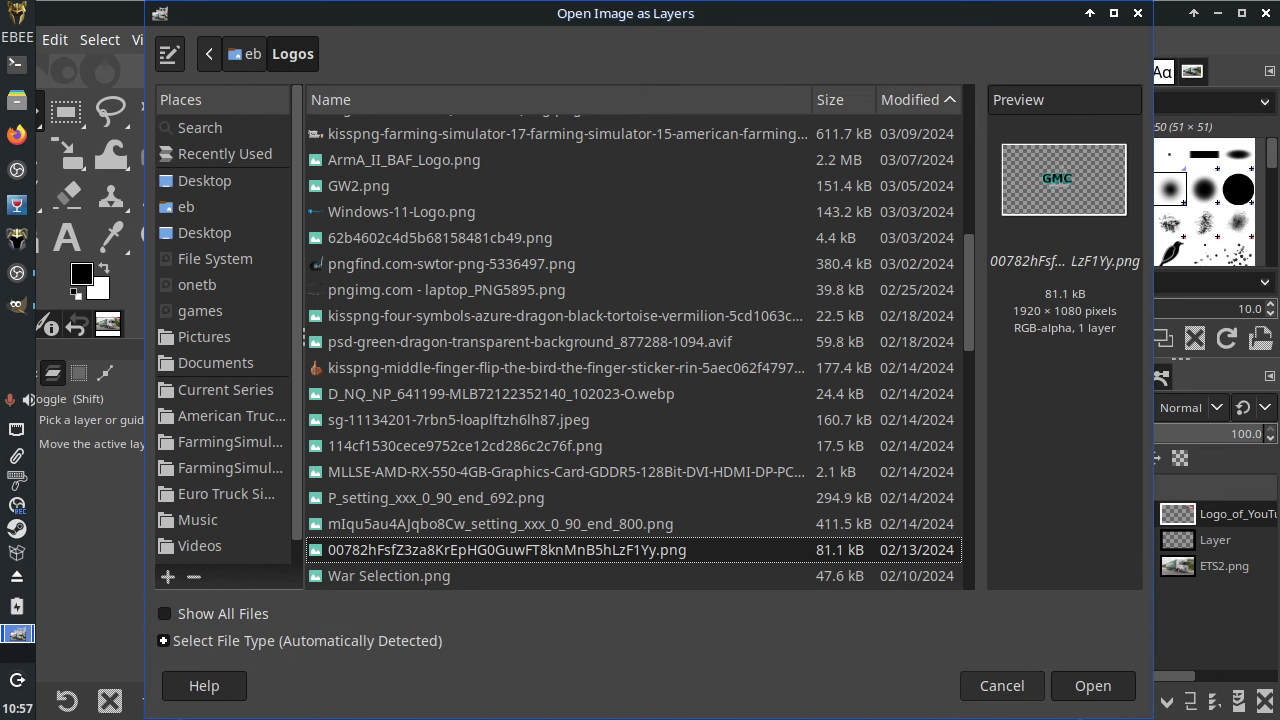
{"action": "key", "text": "Return"}
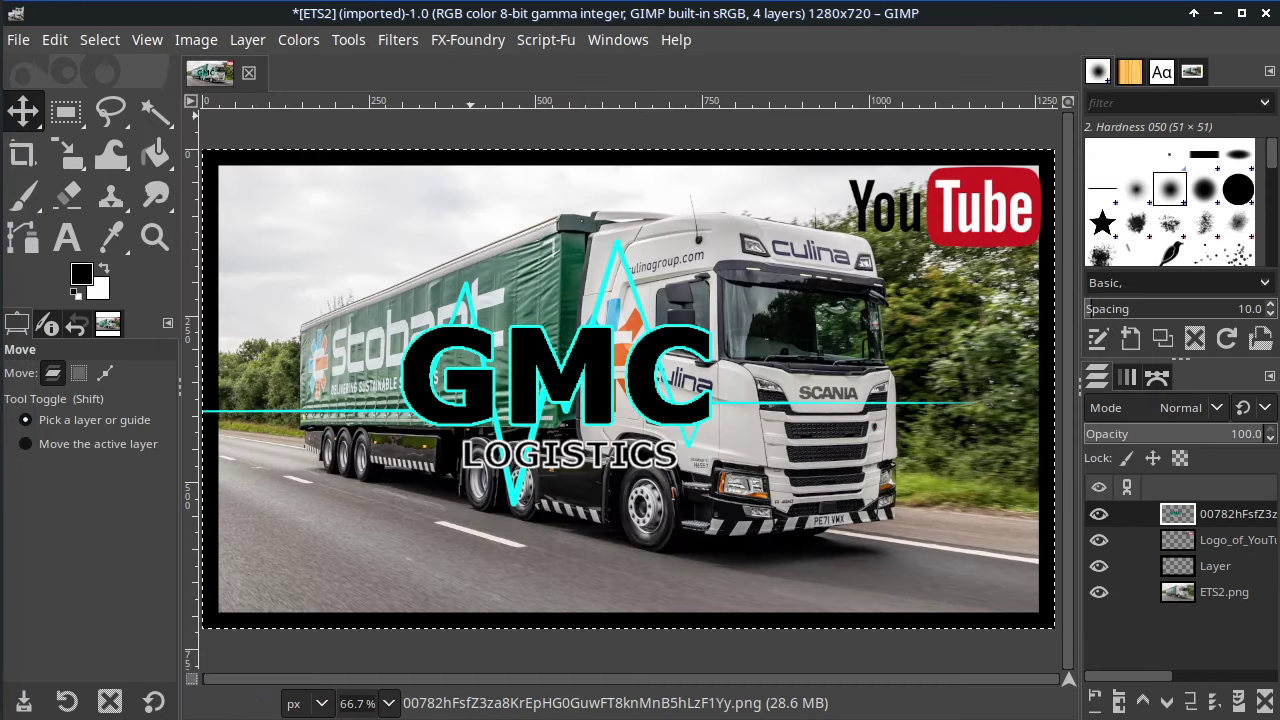
{"action": "left_click", "coordinate": [247, 39]}
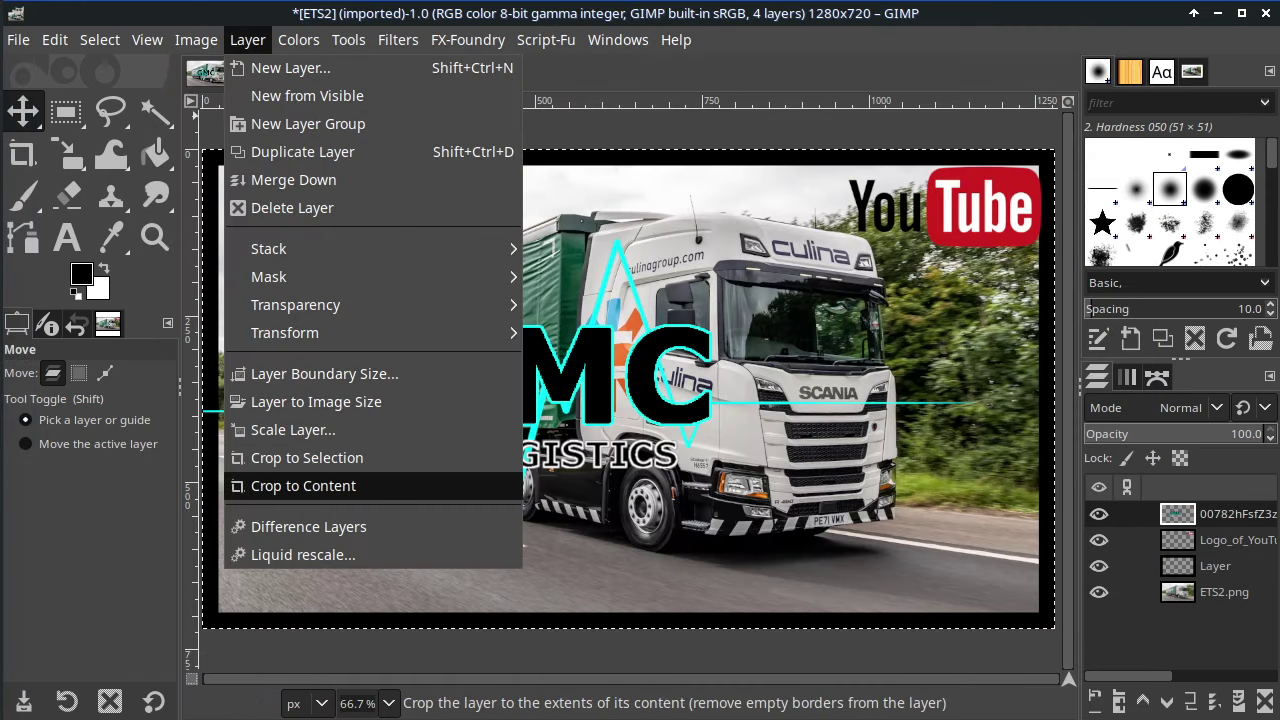
{"action": "left_click", "coordinate": [293, 429]}
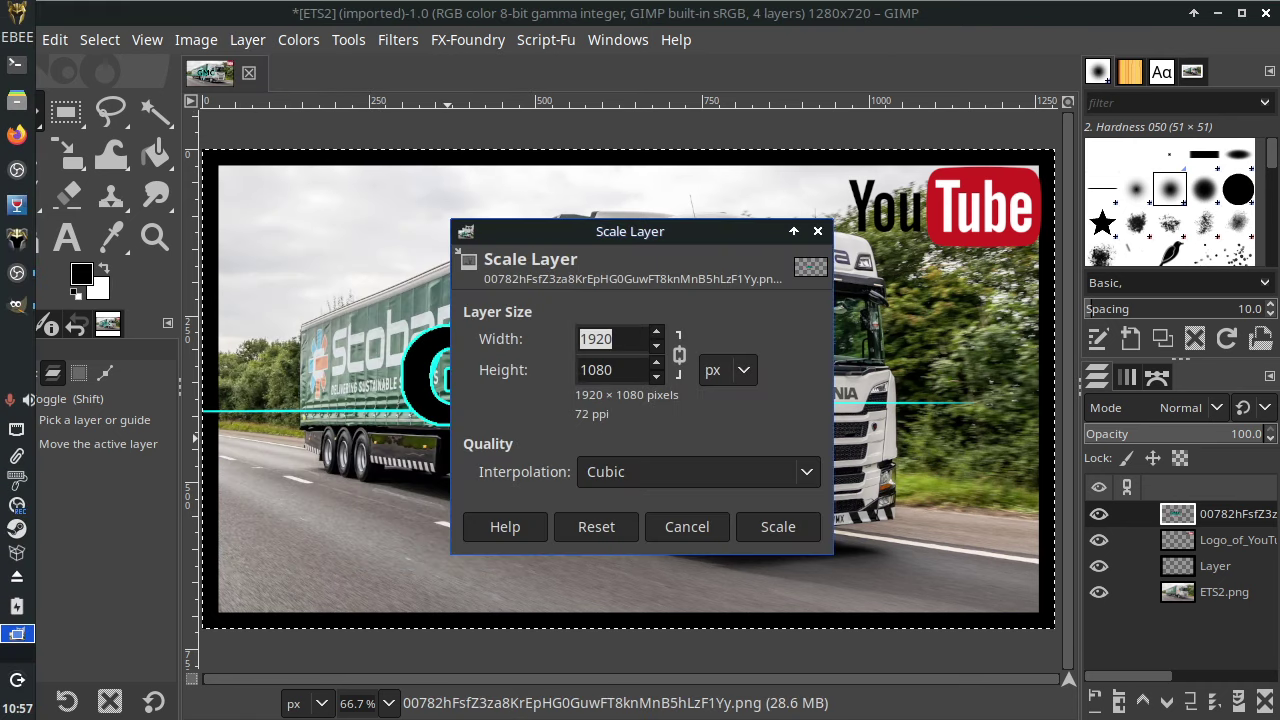
{"action": "left_click", "coordinate": [793, 528]}
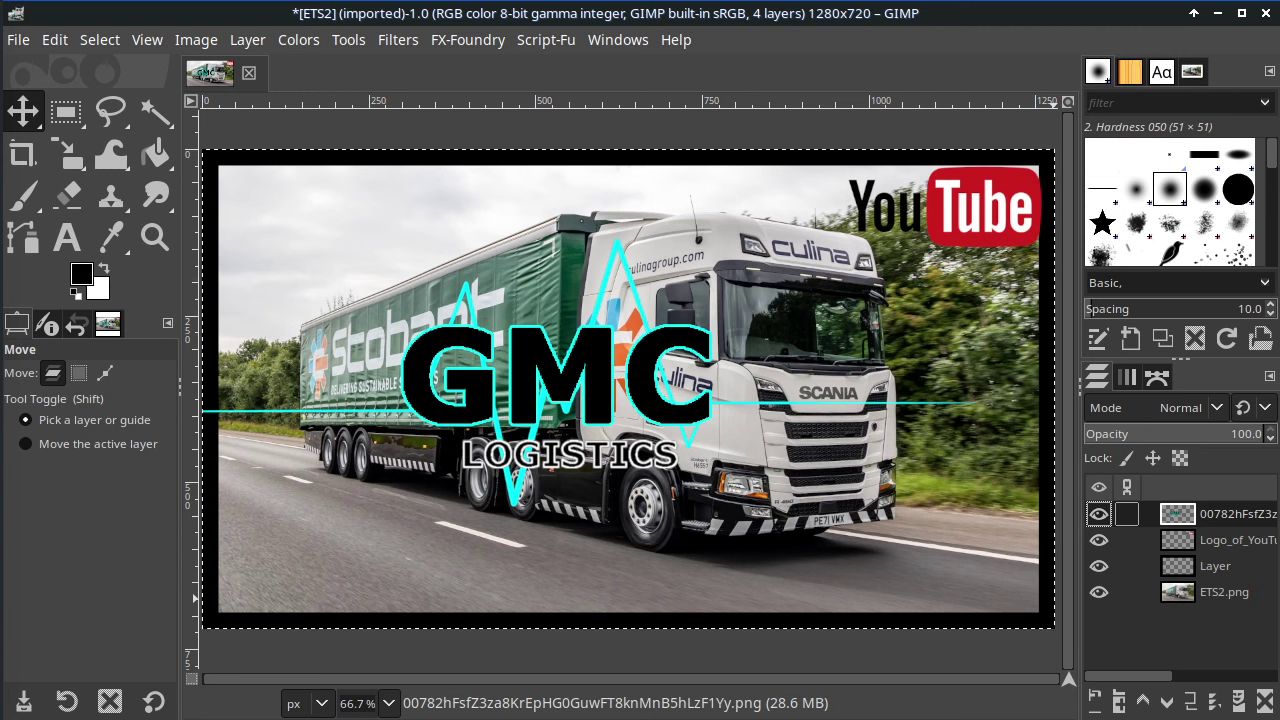
Step: Scale the GMC Logistics logo layer to 390 × 219 px with linked width and height
{"action": "left_click", "coordinate": [247, 39]}
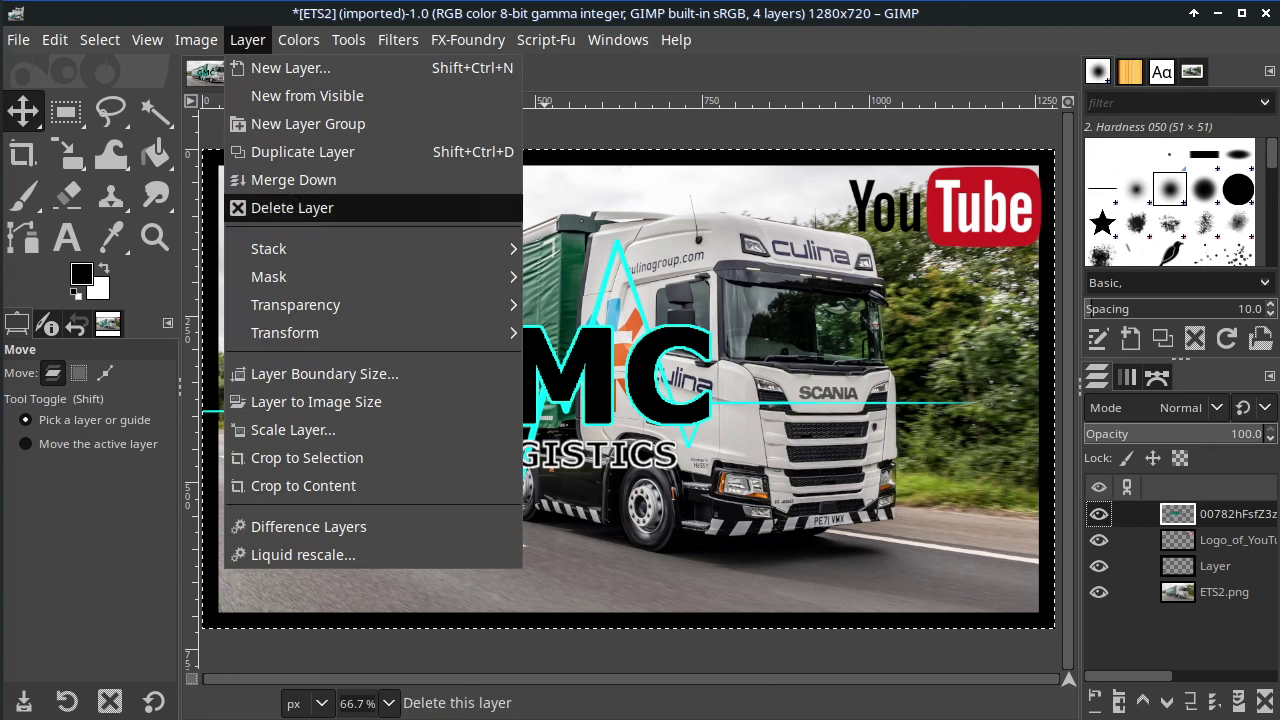
{"action": "left_click", "coordinate": [290, 428]}
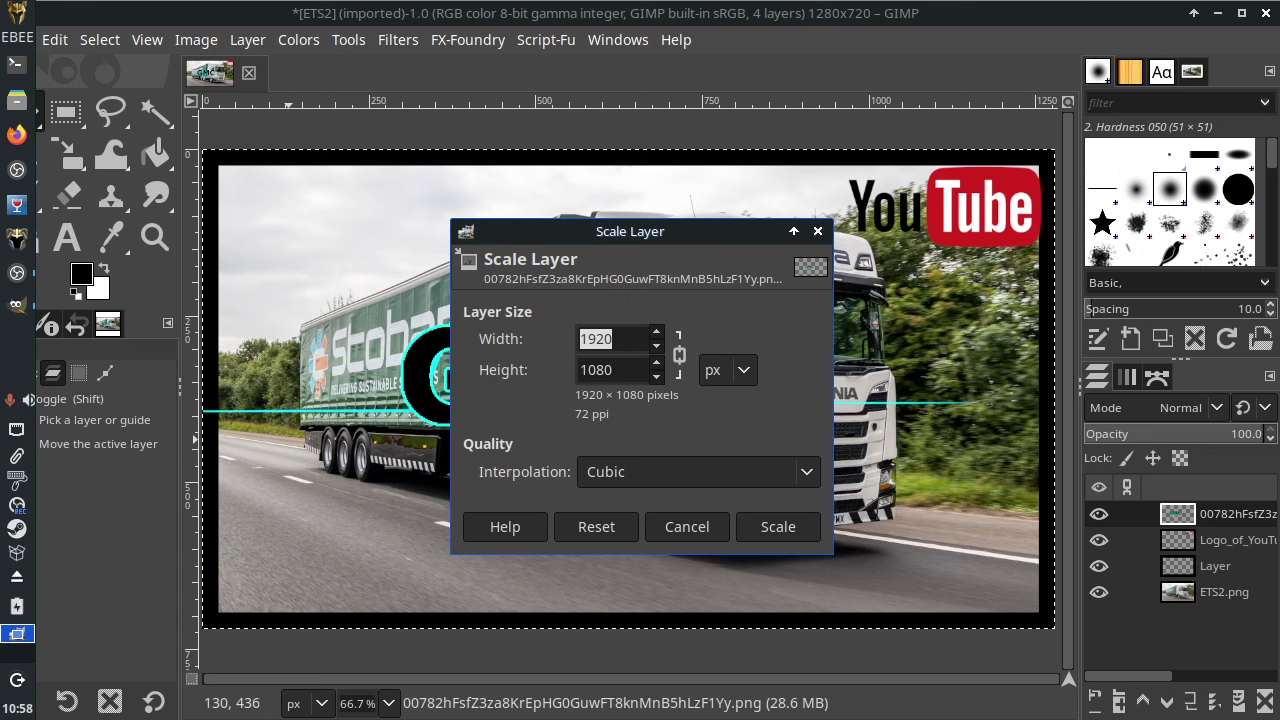
{"action": "type", "text": "390"}
{"action": "key", "text": "Tab"}
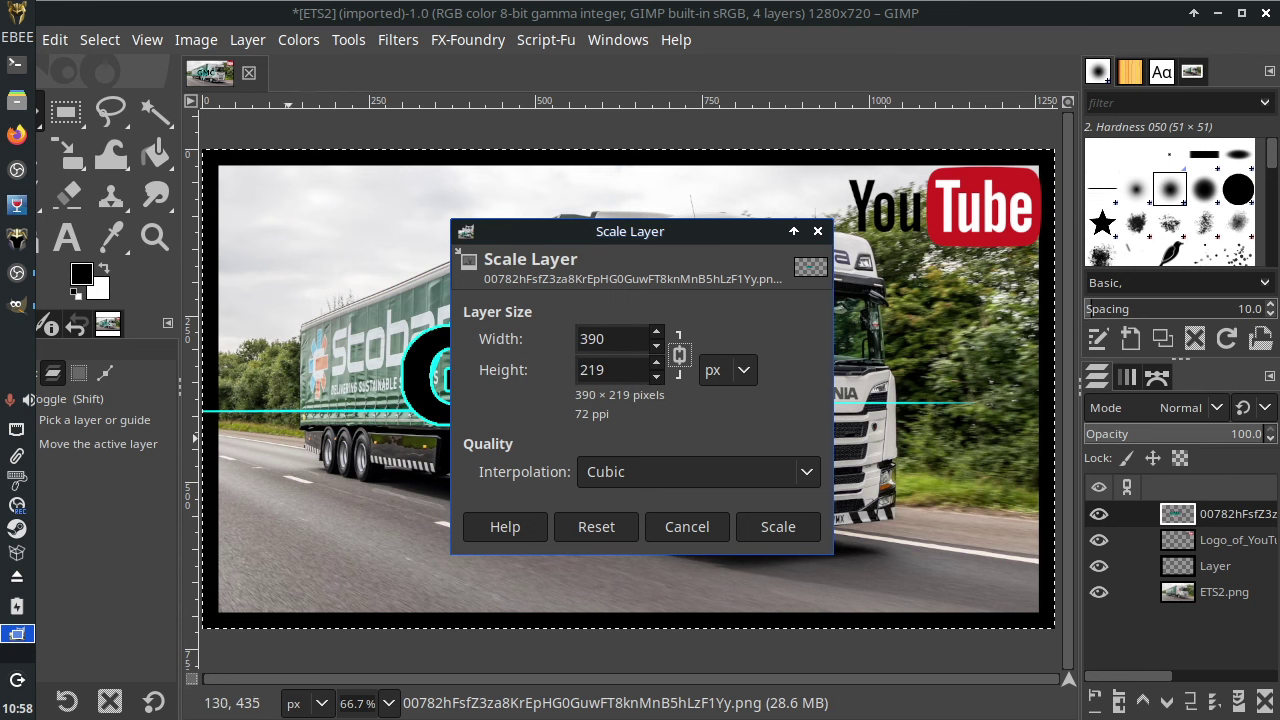
{"action": "key", "text": "Return"}
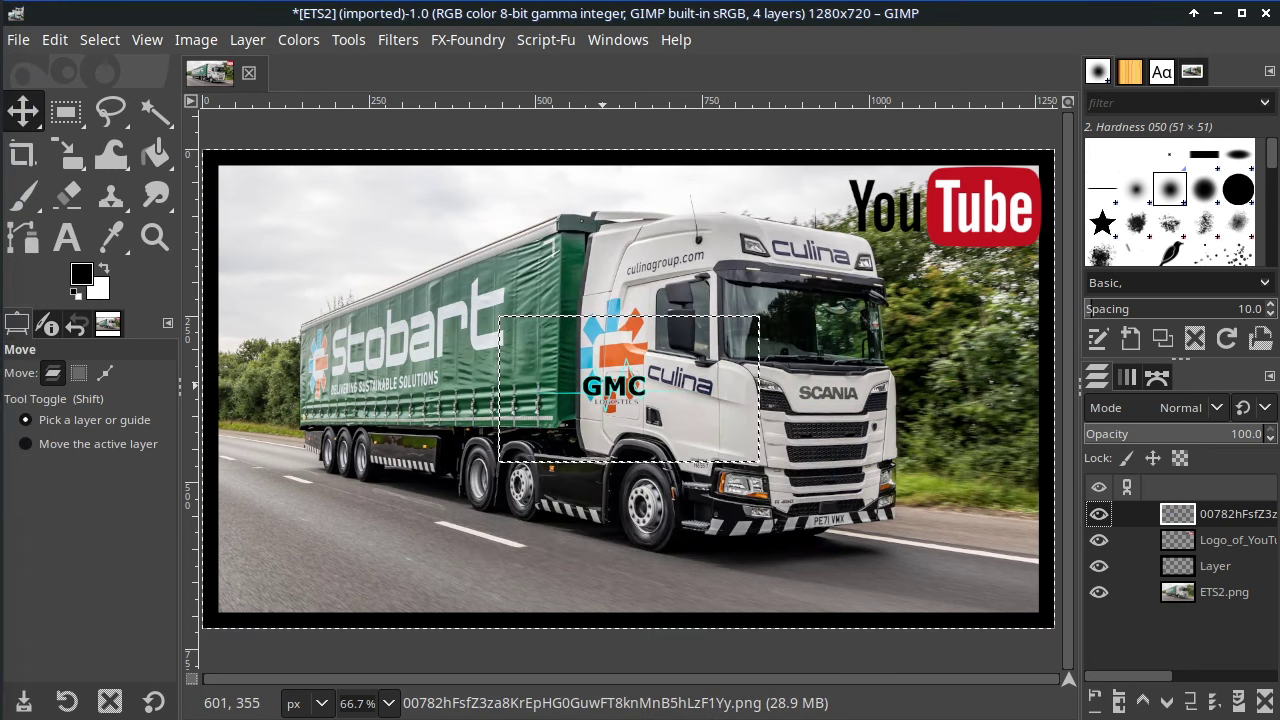
Step: Try to move the GMC Logistics logo down onto the road and undo the layer move
{"action": "left_click_drag", "start_coordinate": [604, 387], "coordinate": [599, 502]}
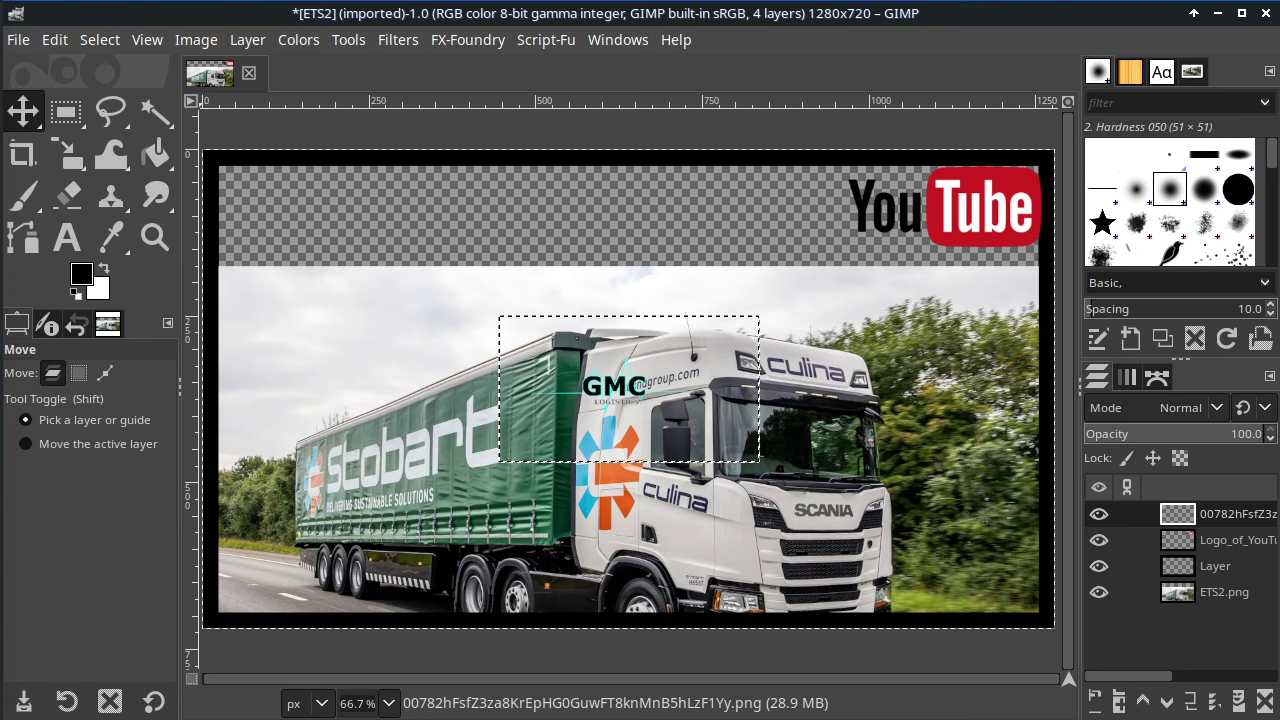
{"action": "key", "text": "alt+e"}
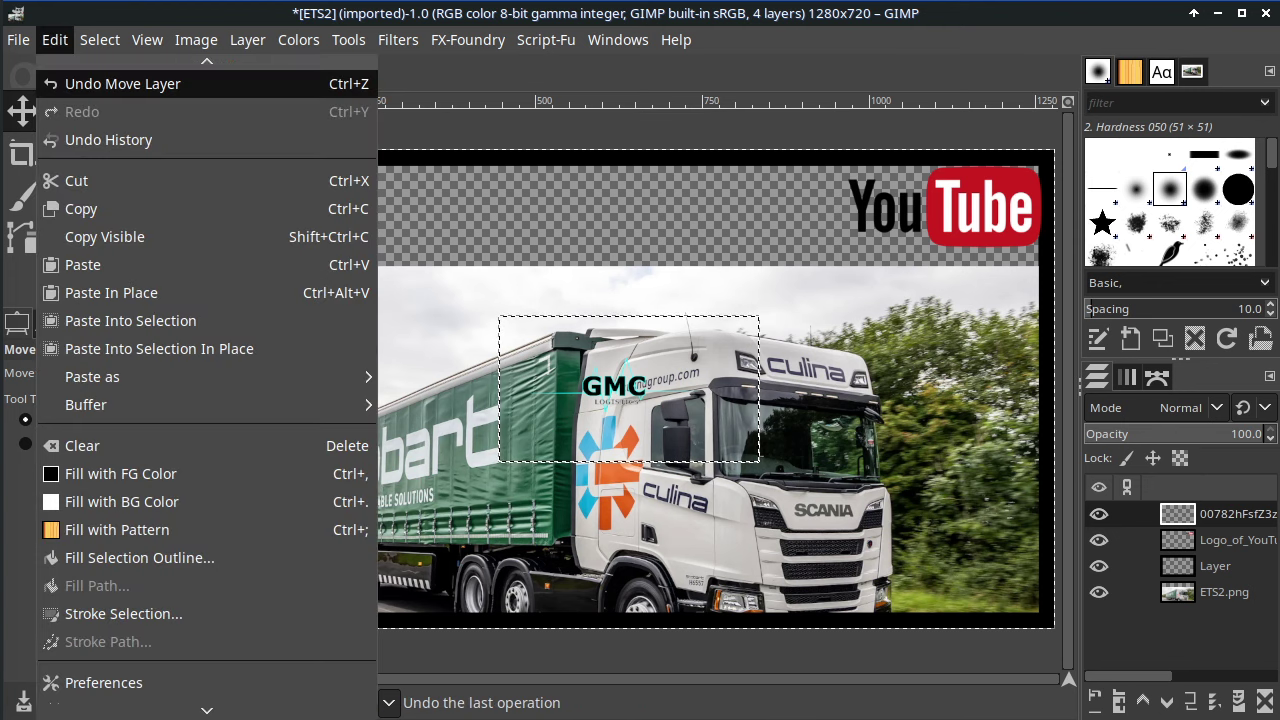
{"action": "key", "text": "Return"}
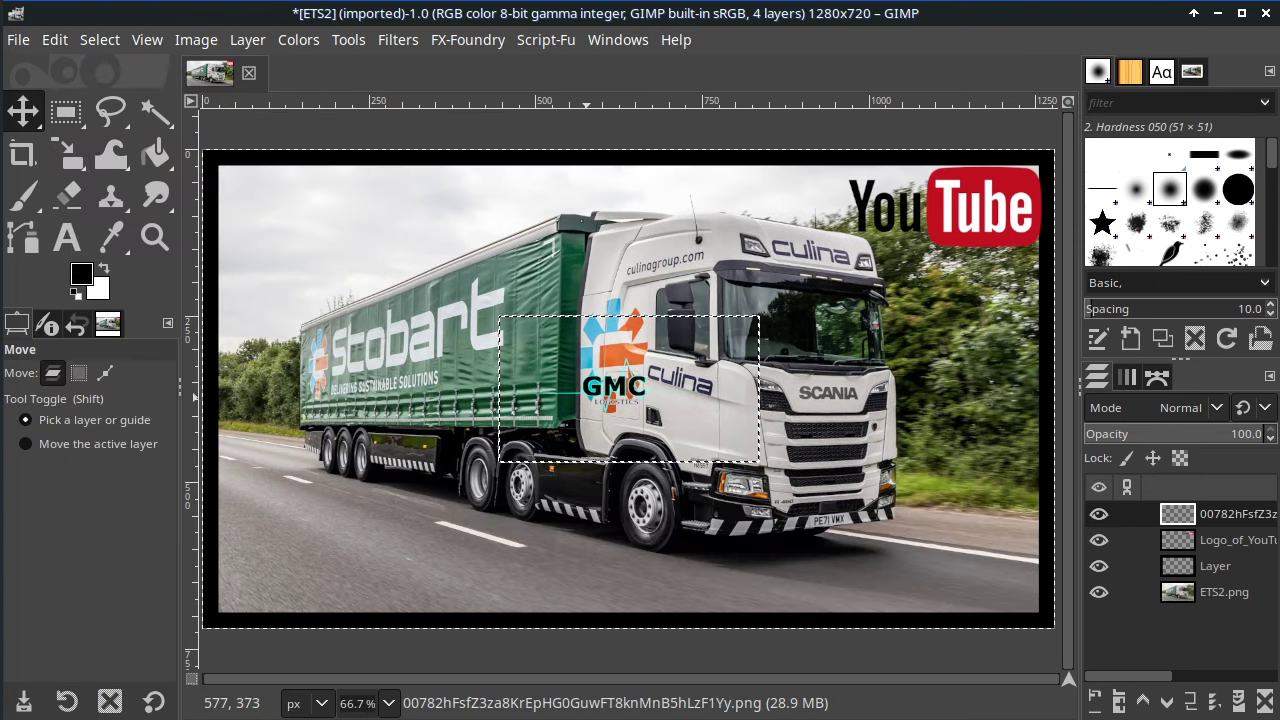
Step: Move the GMC Logistics logo onto the road at the photo's bottom centre, just above the black border
{"action": "left_click_drag", "start_coordinate": [592, 393], "coordinate": [598, 586]}
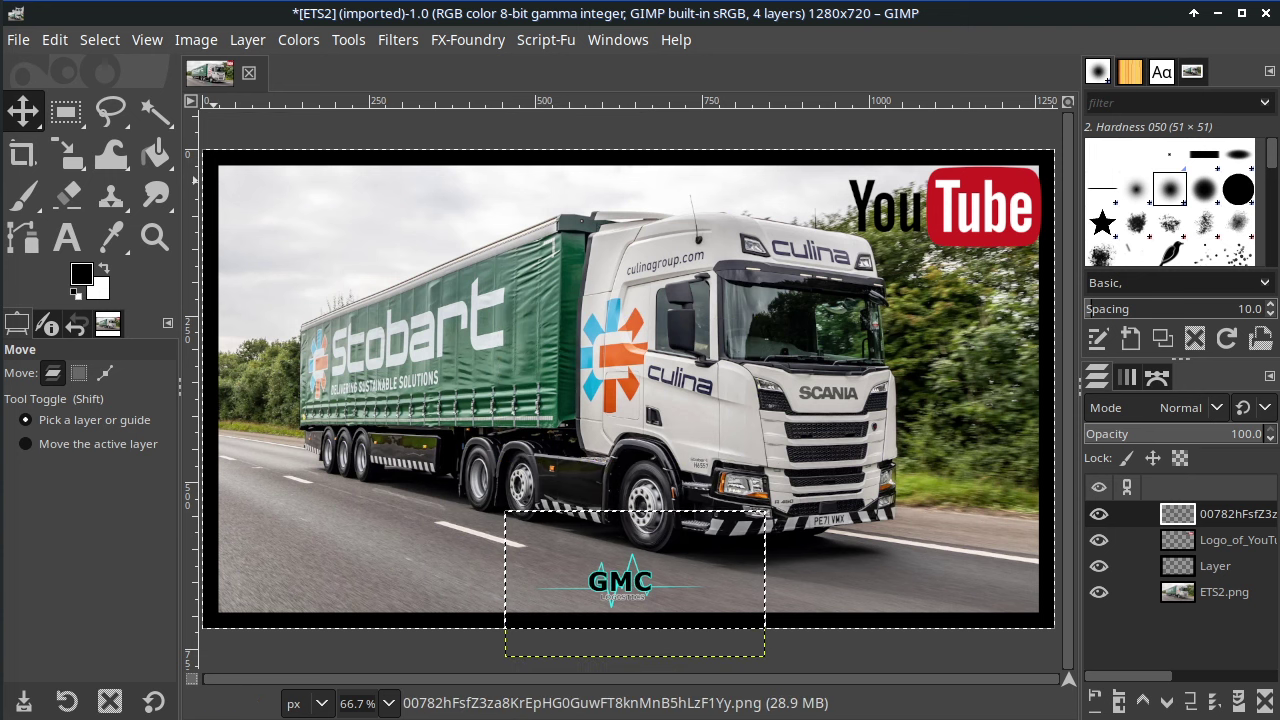
Step: Preview further files in the Logos folder and add promods.png to the image as a new layer
{"action": "left_click", "coordinate": [19, 39]}
{"action": "left_click", "coordinate": [85, 151]}
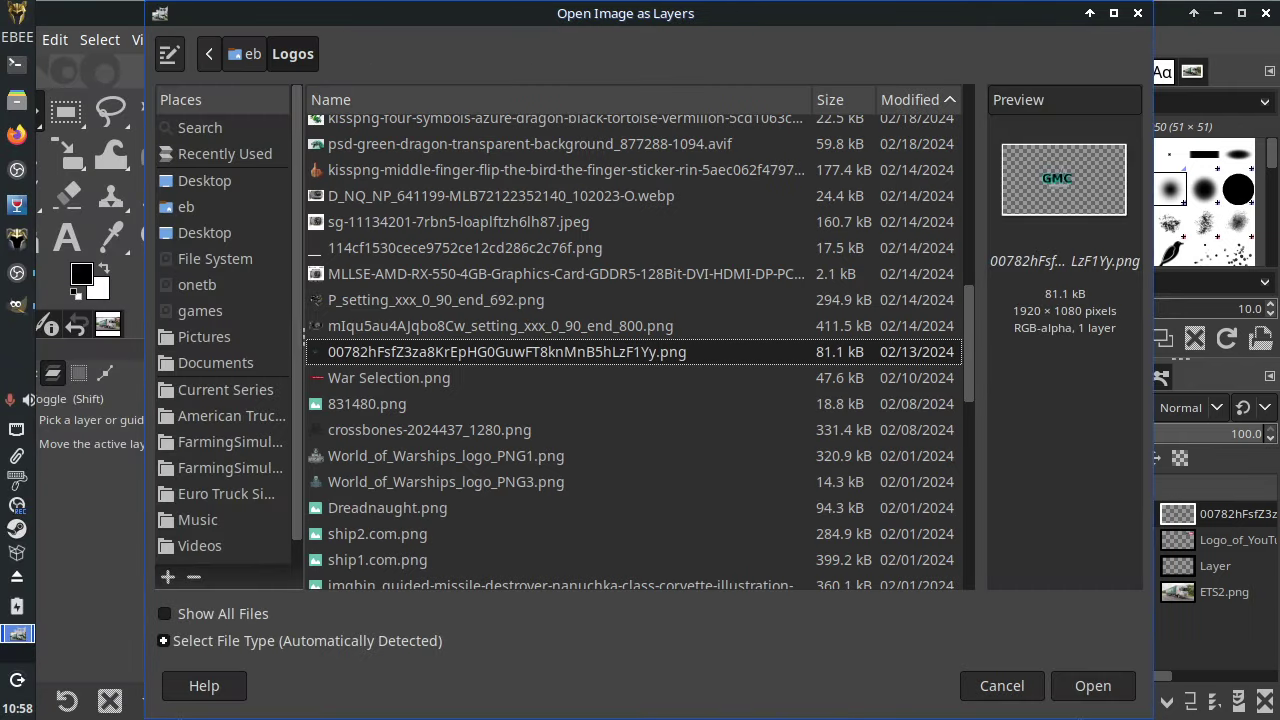
{"action": "key", "text": "Down"}
{"action": "key", "text": "Down"}
{"action": "key", "text": "Down"}
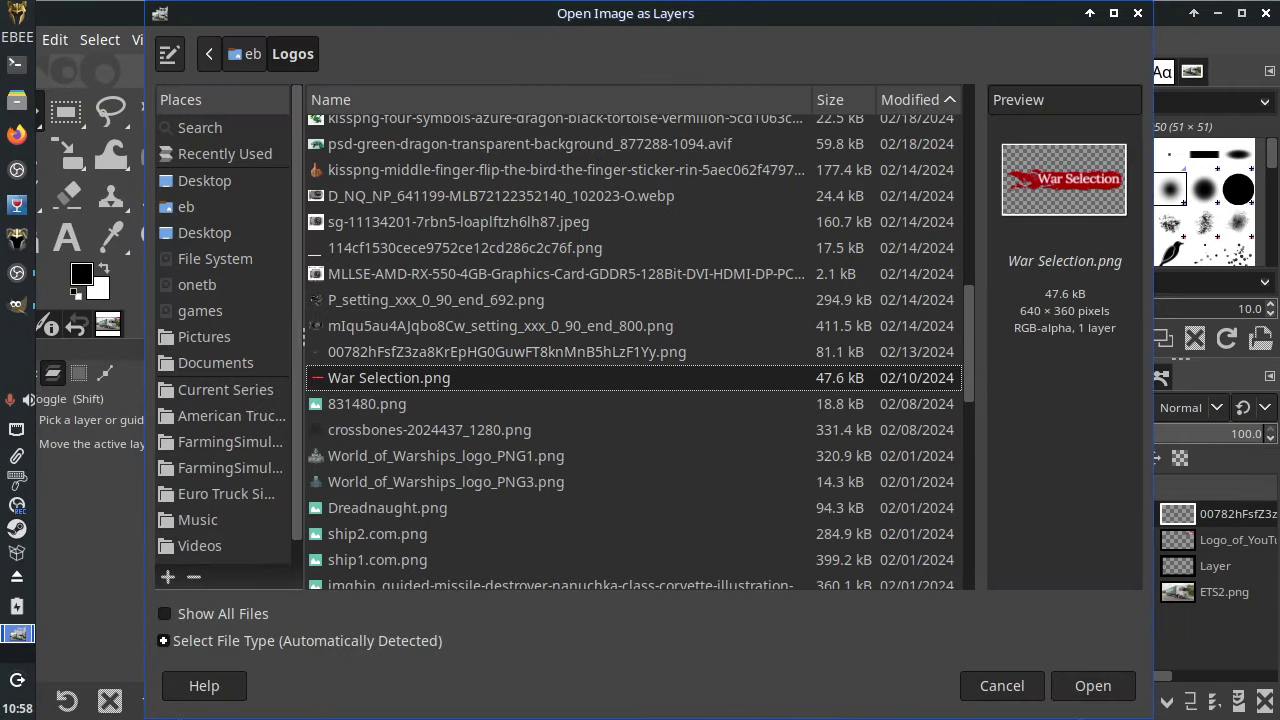
{"action": "key", "text": "Down"}
{"action": "key", "text": "Down"}
{"action": "key", "text": "Down"}
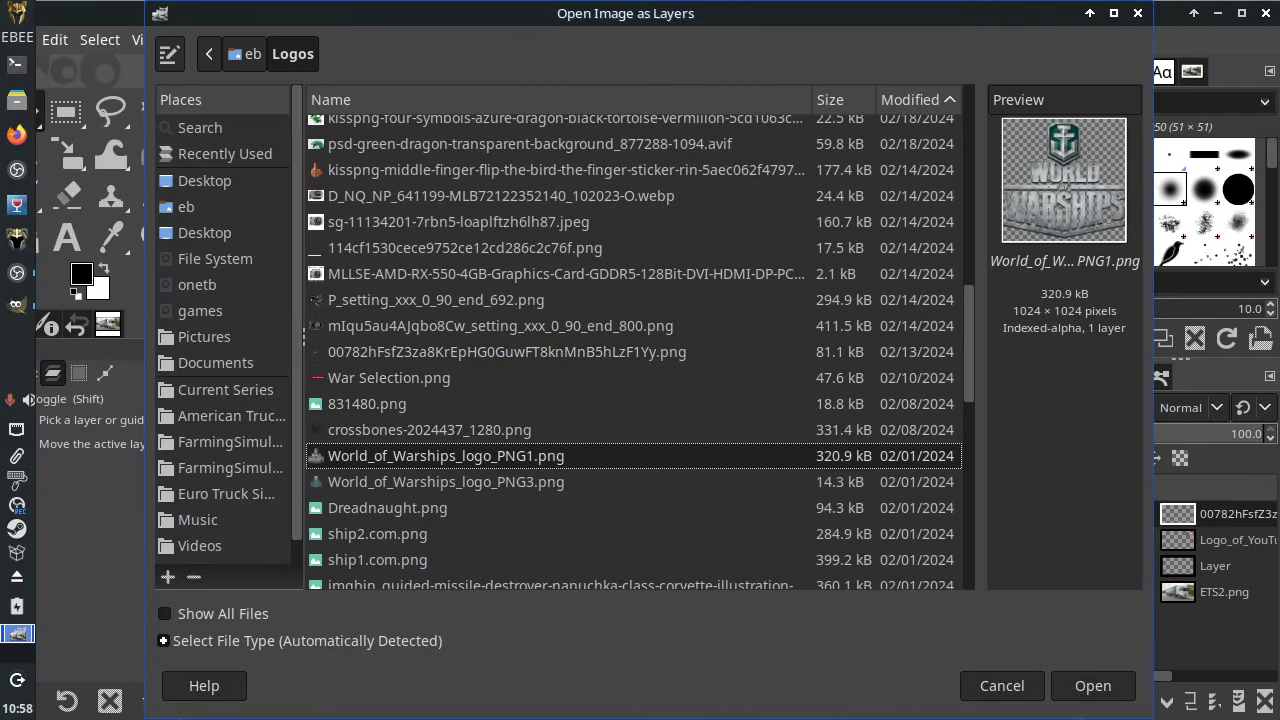
{"action": "key", "text": "Down"}
{"action": "key", "text": "Down"}
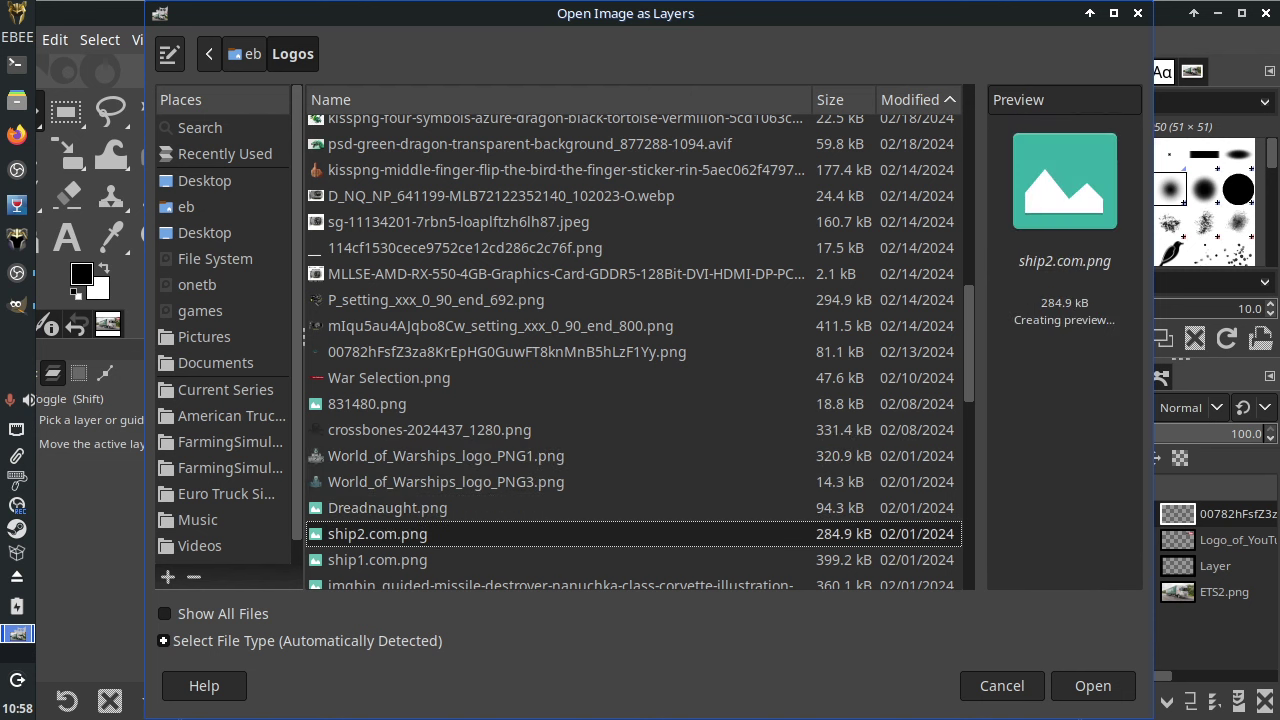
{"action": "key", "text": "Down"}
{"action": "key", "text": "Down"}
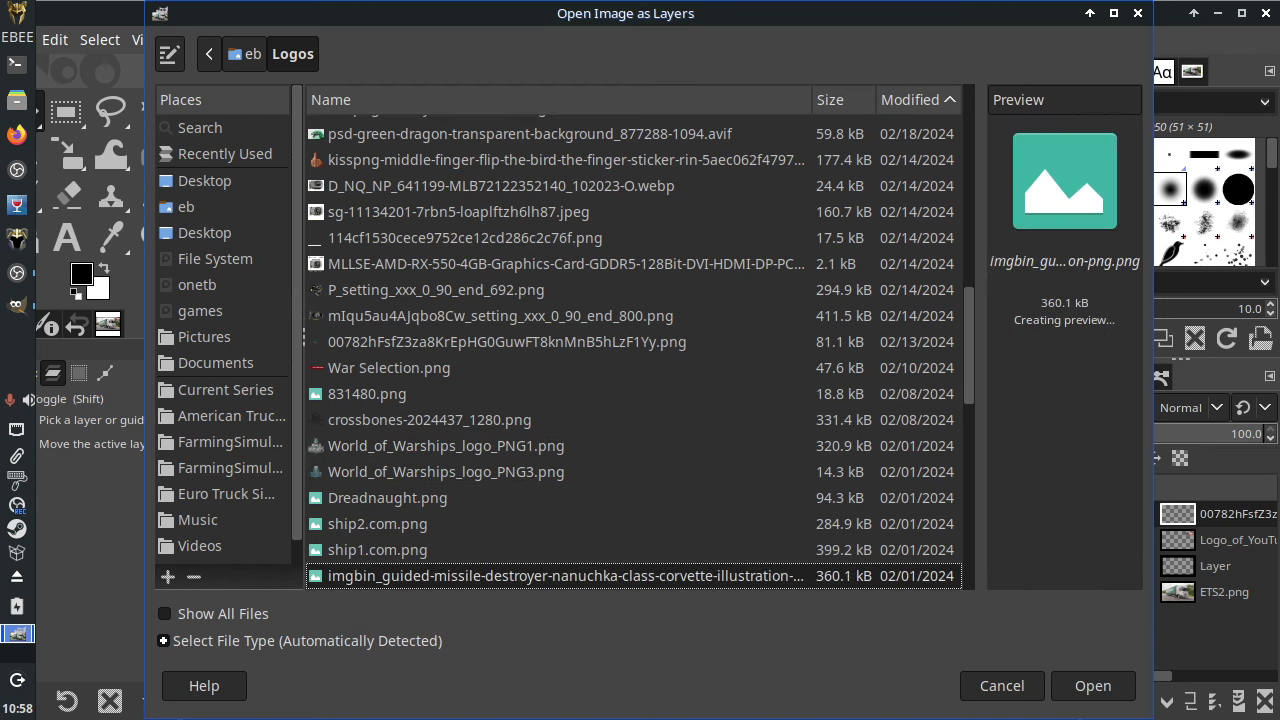
{"action": "key", "text": "Down"}
{"action": "key", "text": "Down"}
{"action": "key", "text": "Down"}
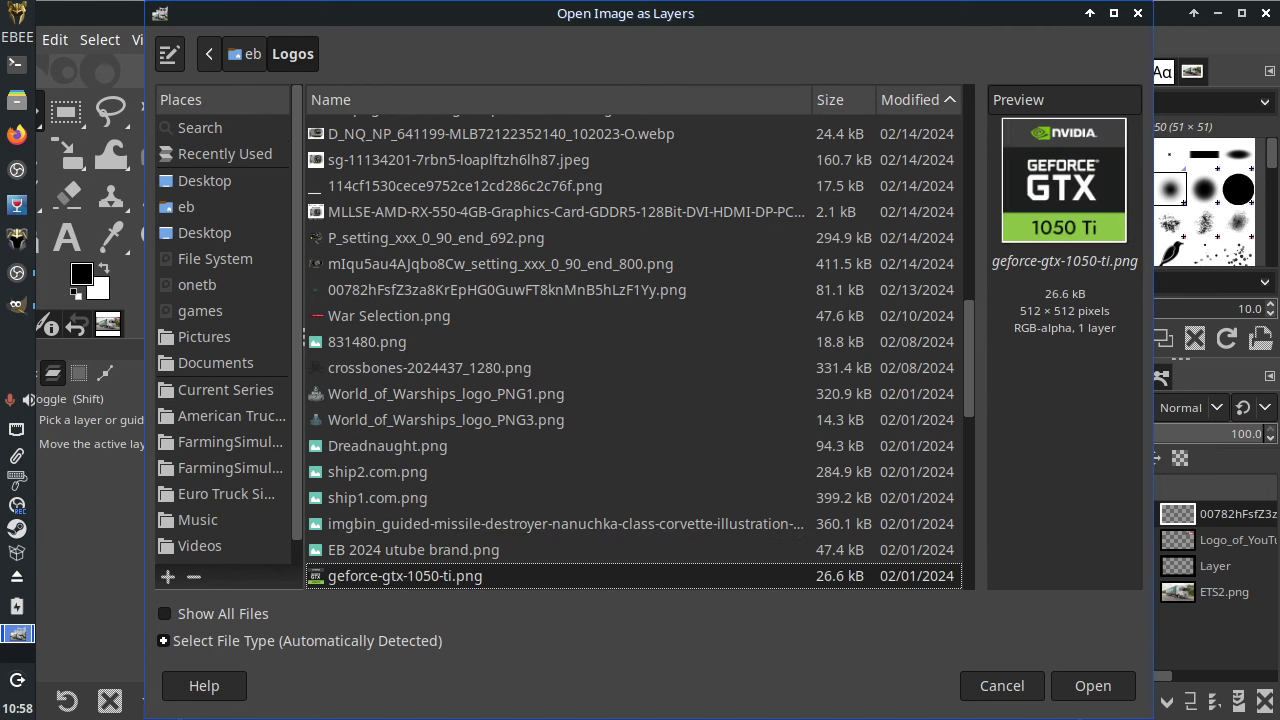
{"action": "key", "text": "Down"}
{"action": "key", "text": "Down"}
{"action": "key", "text": "Down"}
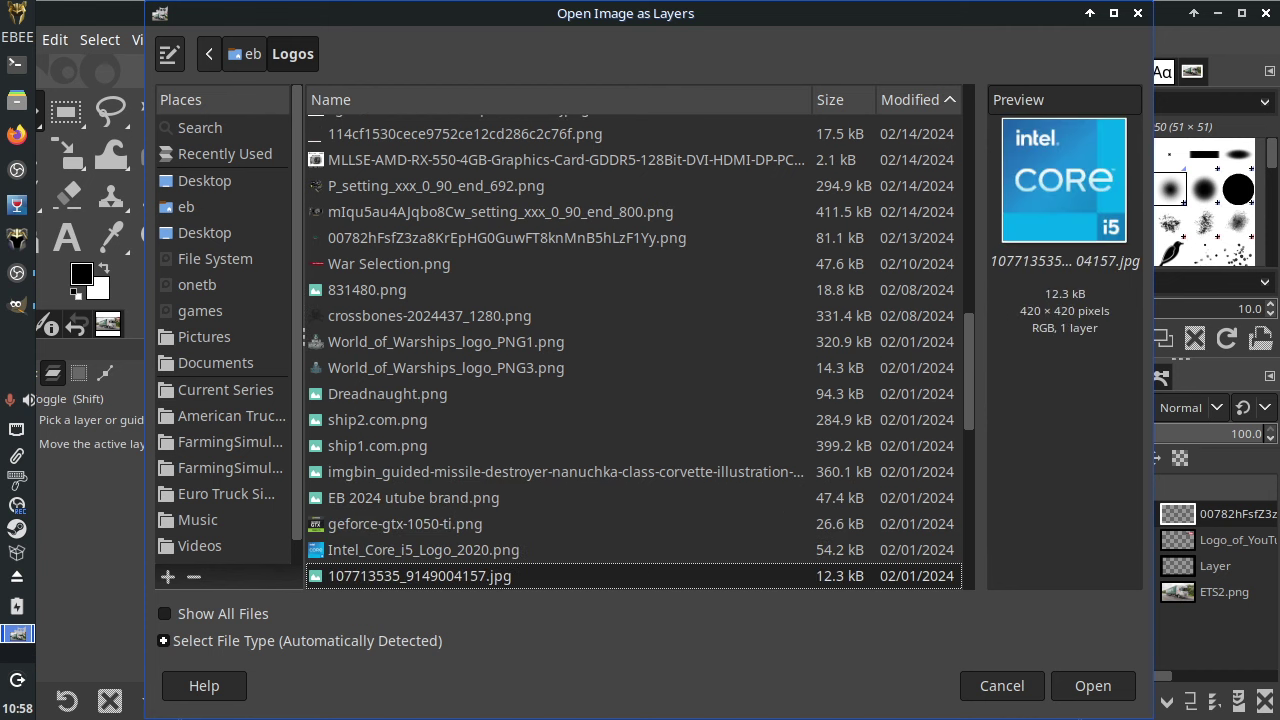
{"action": "key", "text": "Up"}
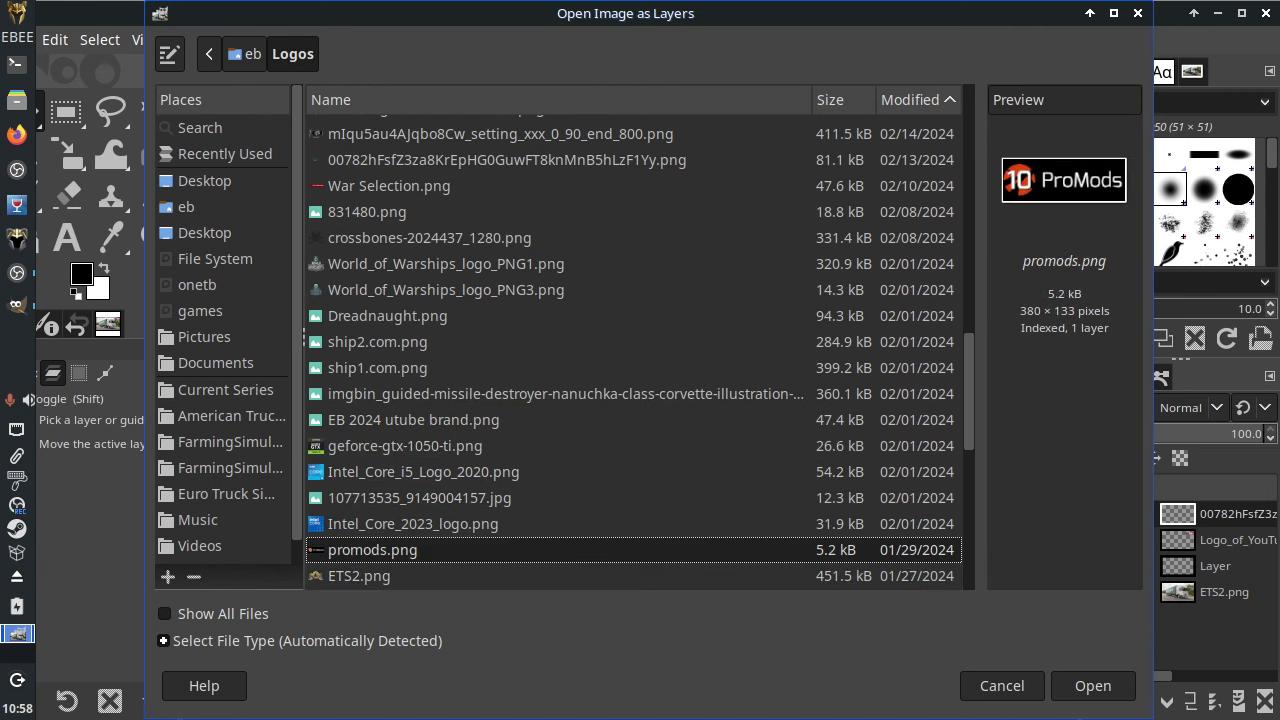
{"action": "key", "text": "Return"}
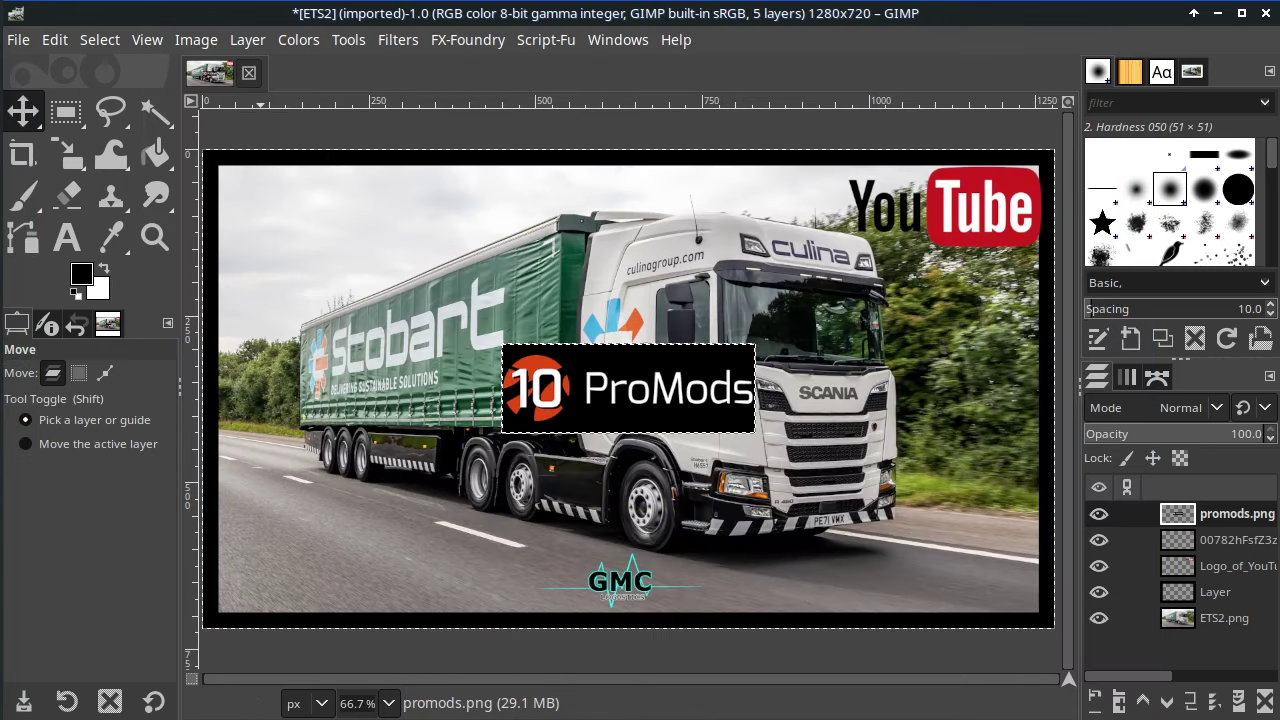
Step: Scale the ProMods logo layer to 180 × 63 px and place it in the photo's lower right corner inside the black border
{"action": "left_click", "coordinate": [247, 39]}
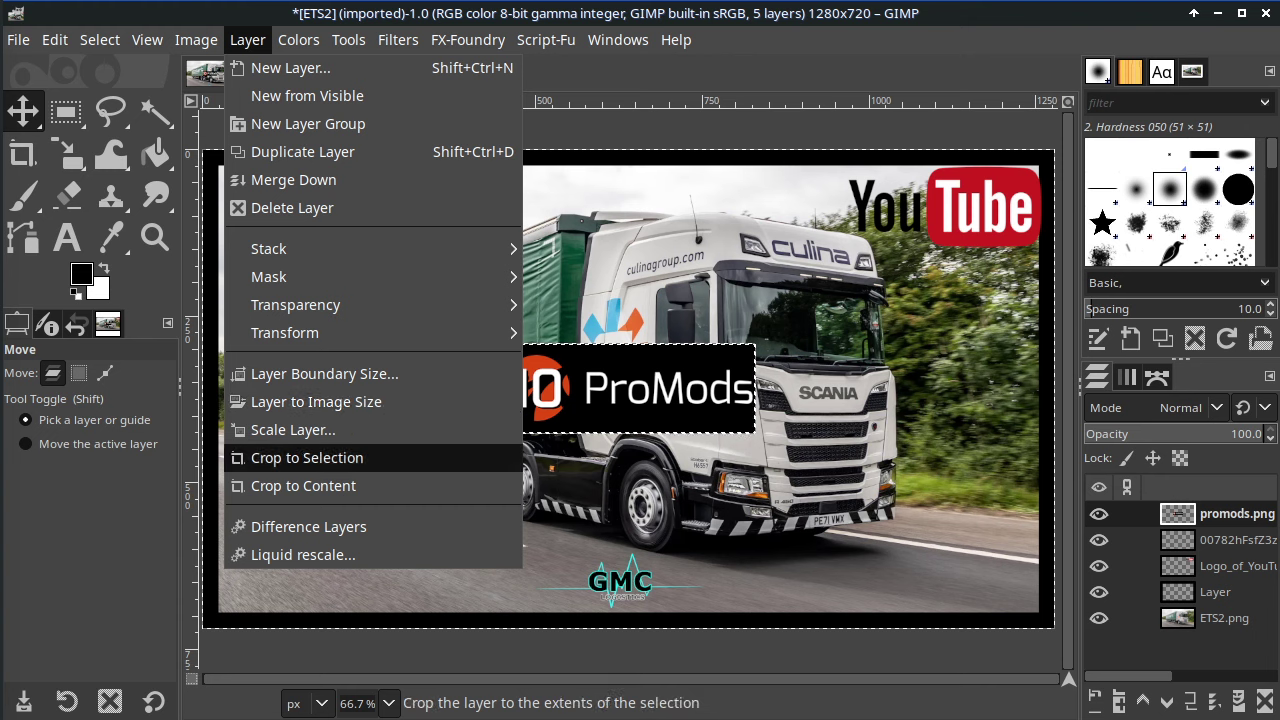
{"action": "left_click", "coordinate": [293, 429]}
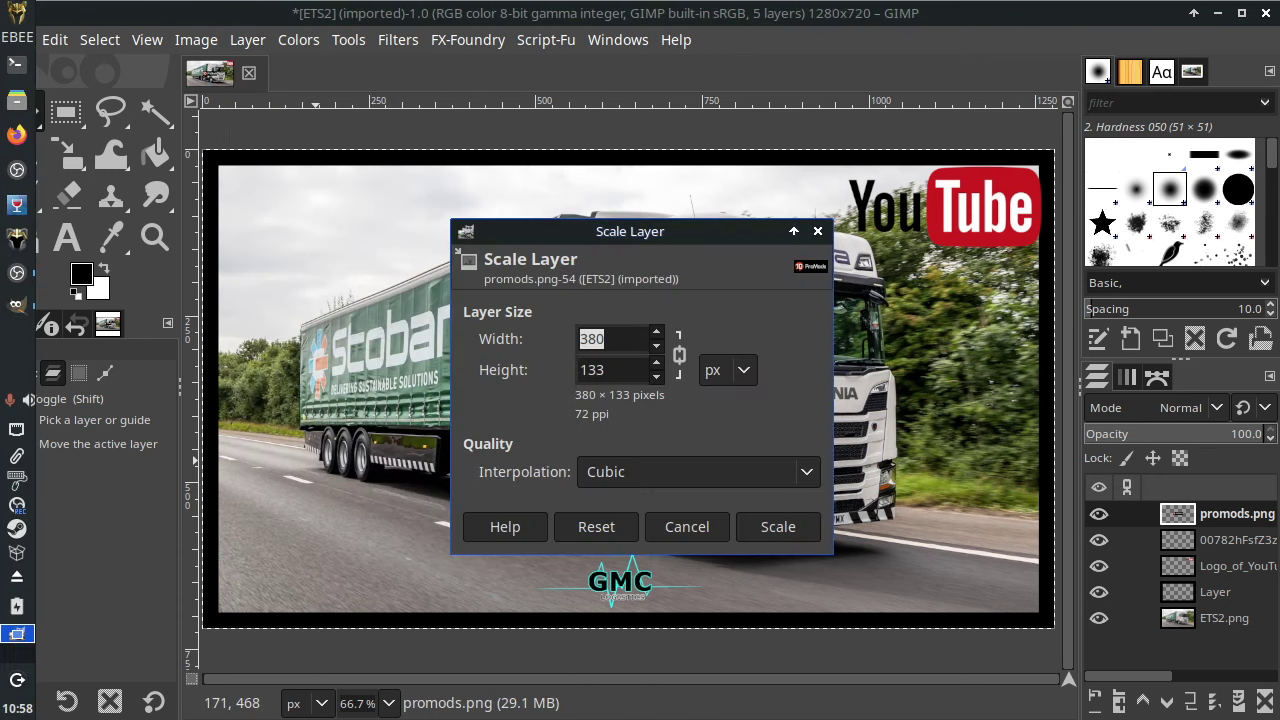
{"action": "type", "text": "180"}
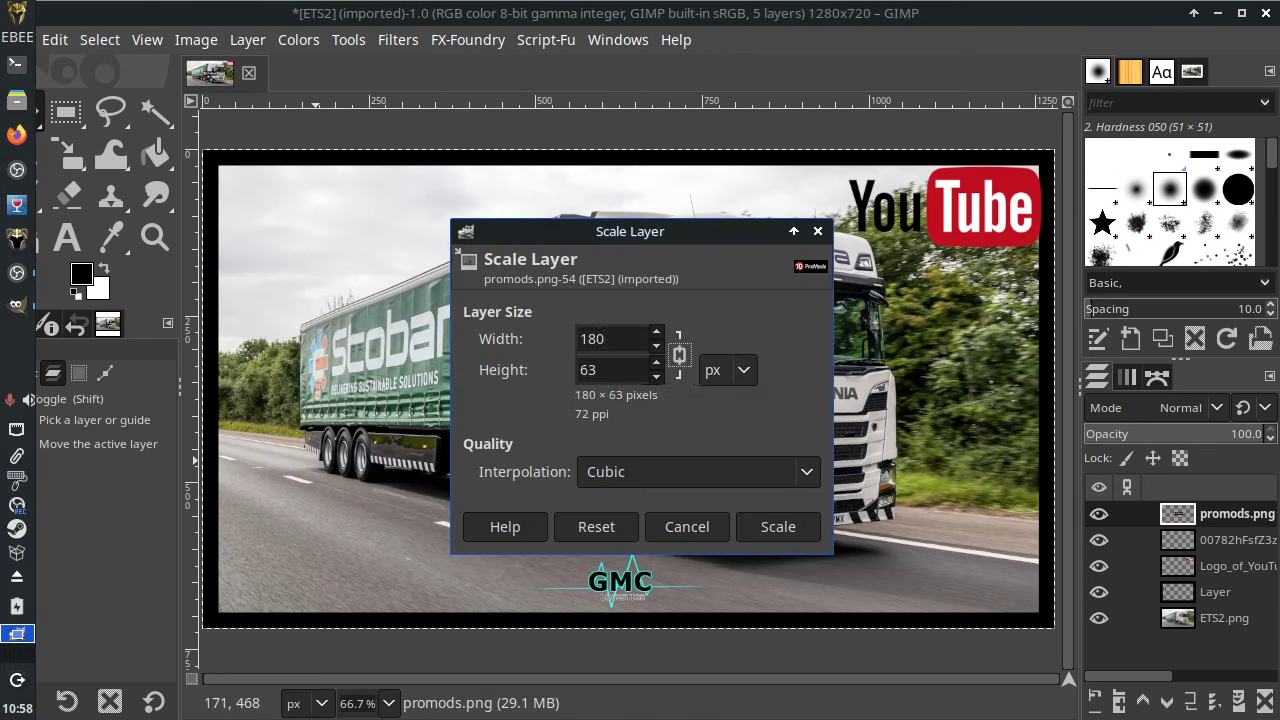
{"action": "left_click", "coordinate": [784, 528]}
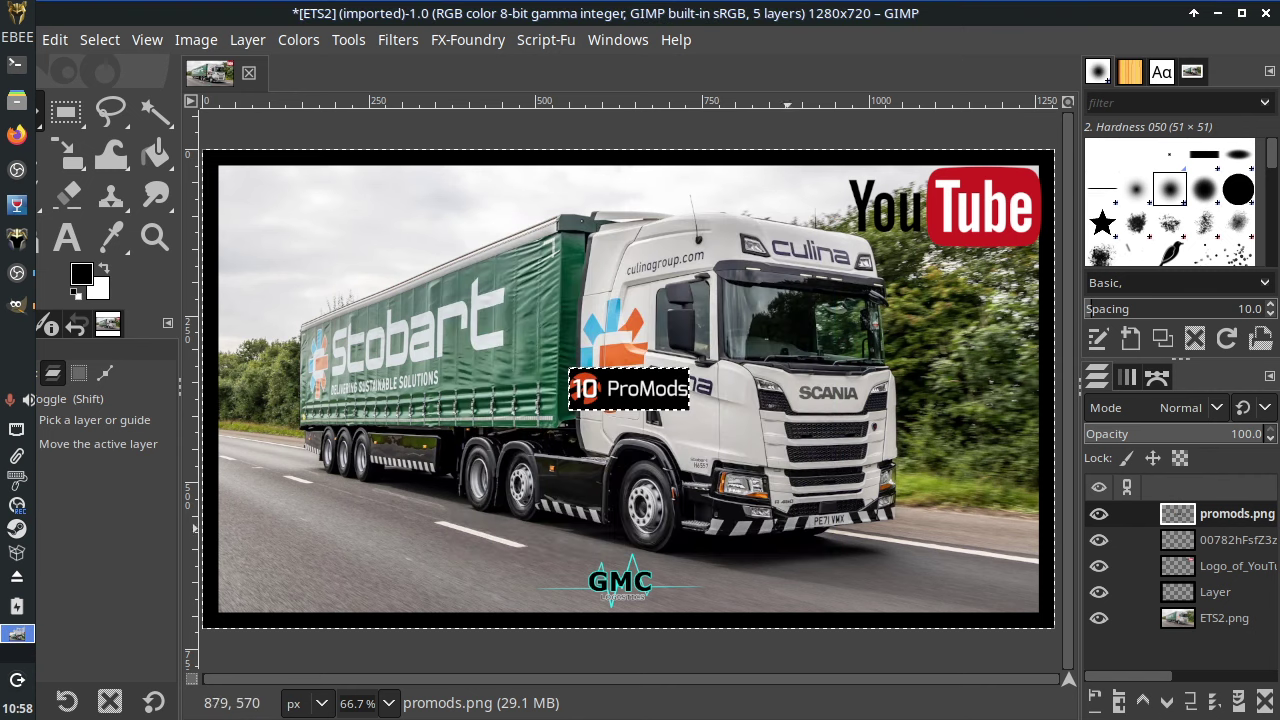
{"action": "left_click_drag", "start_coordinate": [622, 395], "coordinate": [962, 588]}
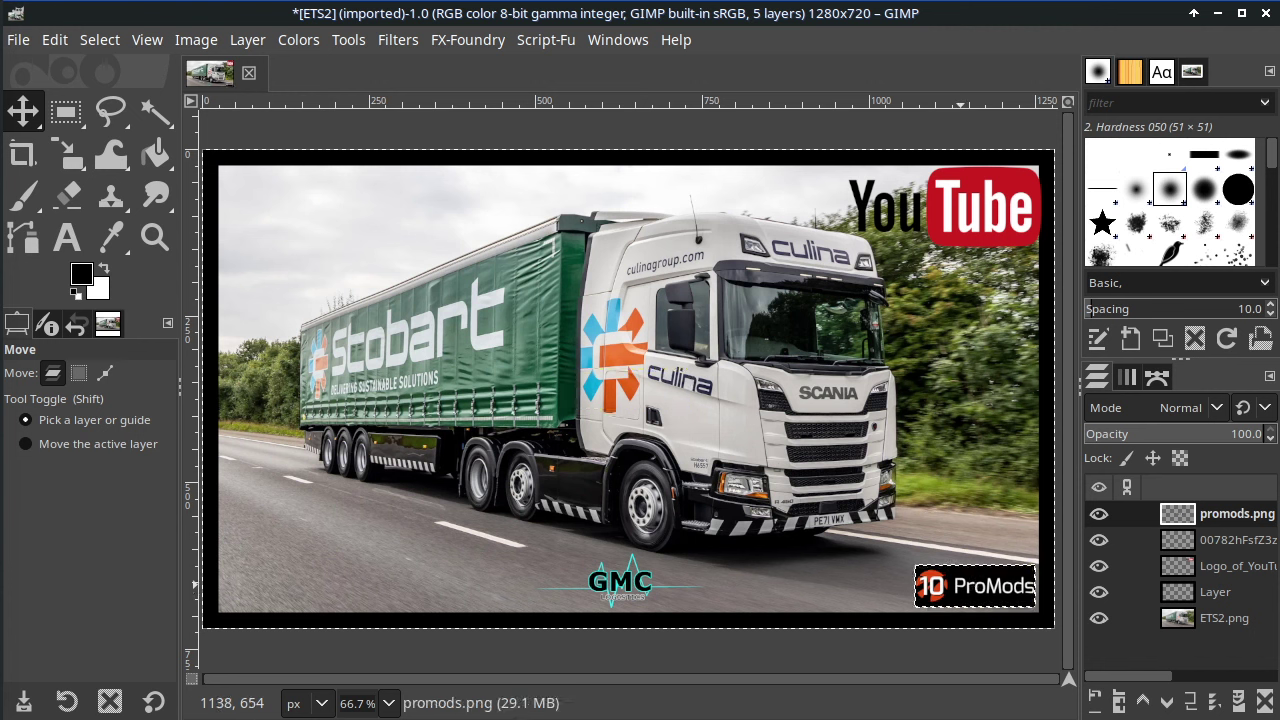
Step: Add ETS2.png from the Logos folder as a new layer, accepting the default color profile handling
{"action": "left_click", "coordinate": [18, 39]}
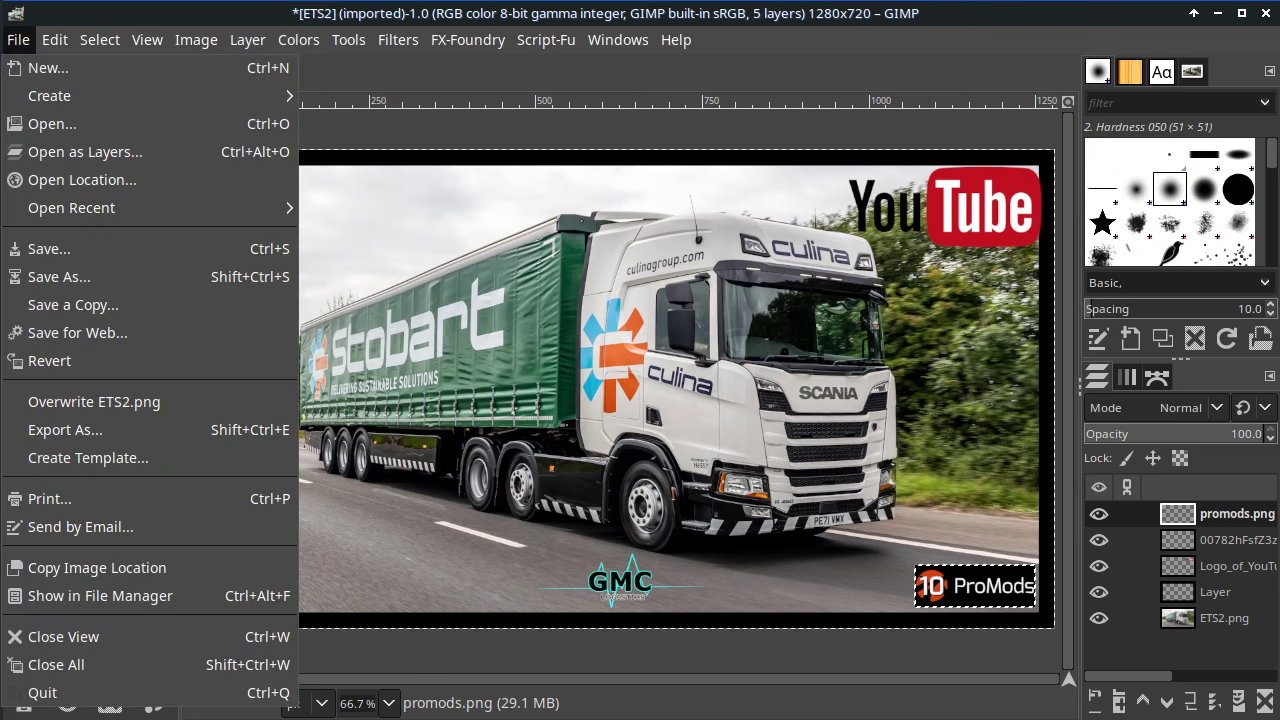
{"action": "left_click", "coordinate": [85, 151]}
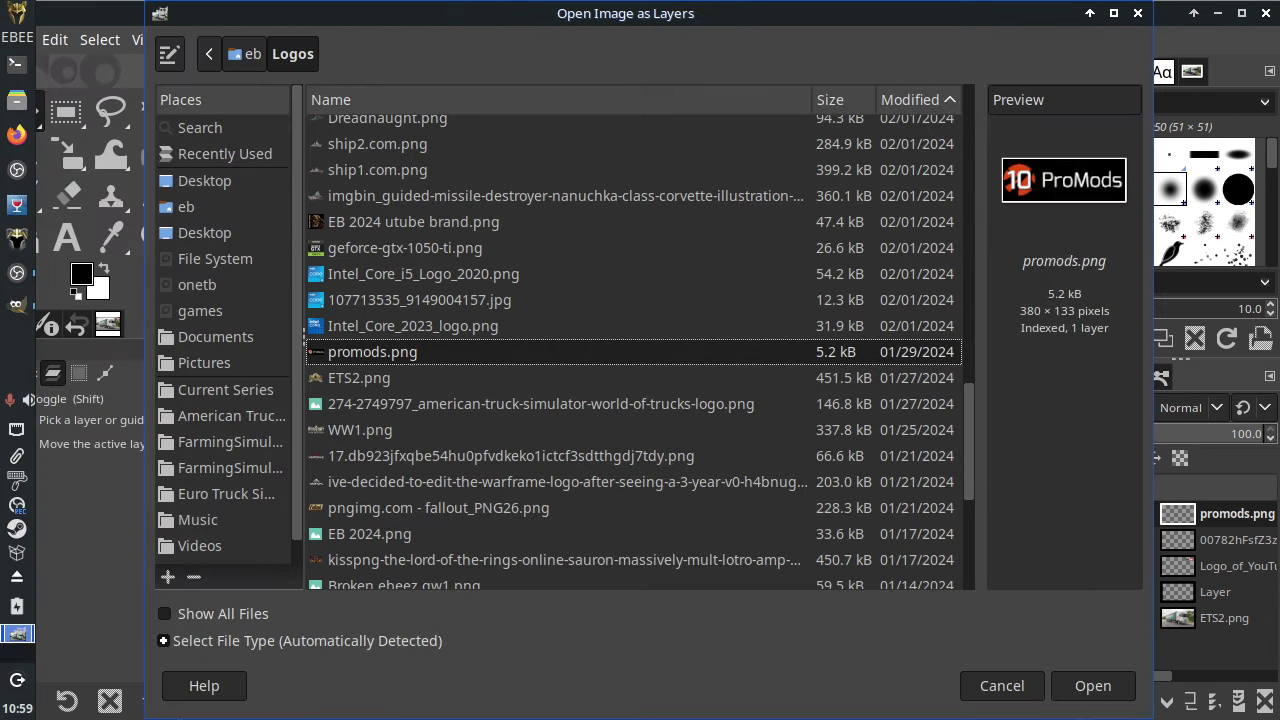
{"action": "left_click", "coordinate": [359, 378]}
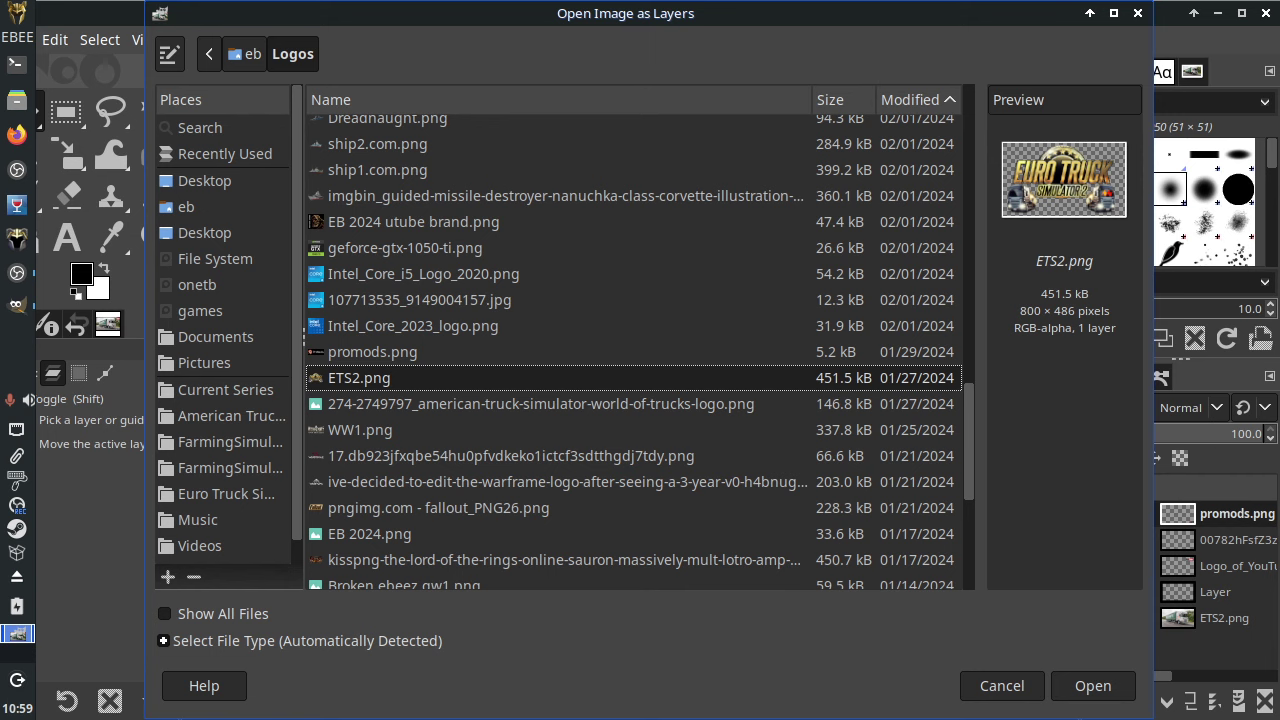
{"action": "key", "text": "Return"}
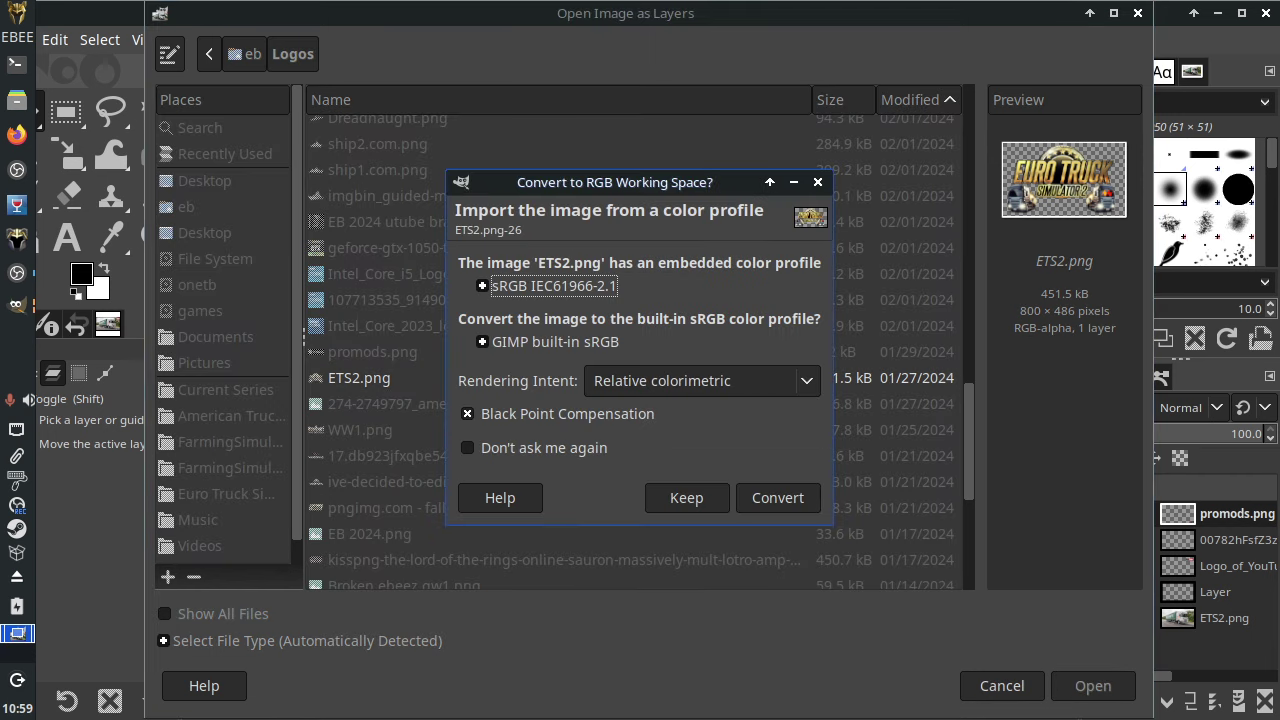
{"action": "key", "text": "Return"}
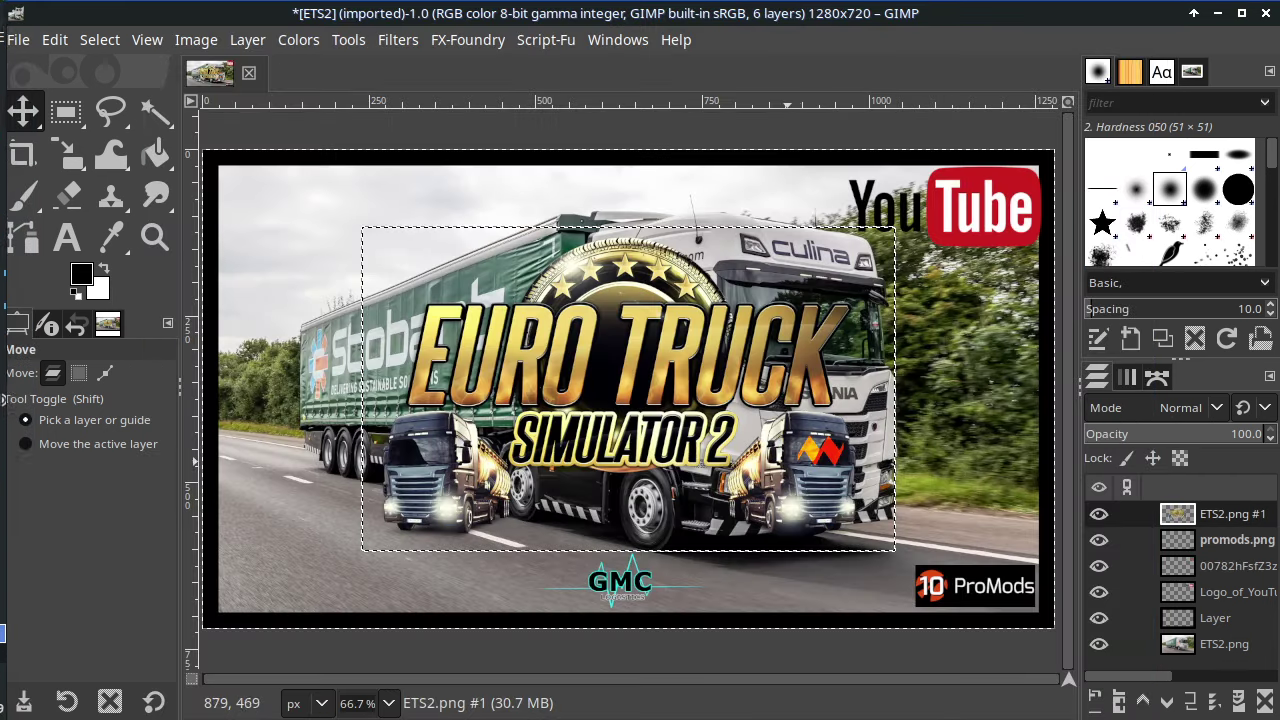
Step: Scale the Euro Truck Simulator 2 logo layer to 390 × 237 px and place it in the photo's upper left corner inside the border
{"action": "left_click", "coordinate": [247, 39]}
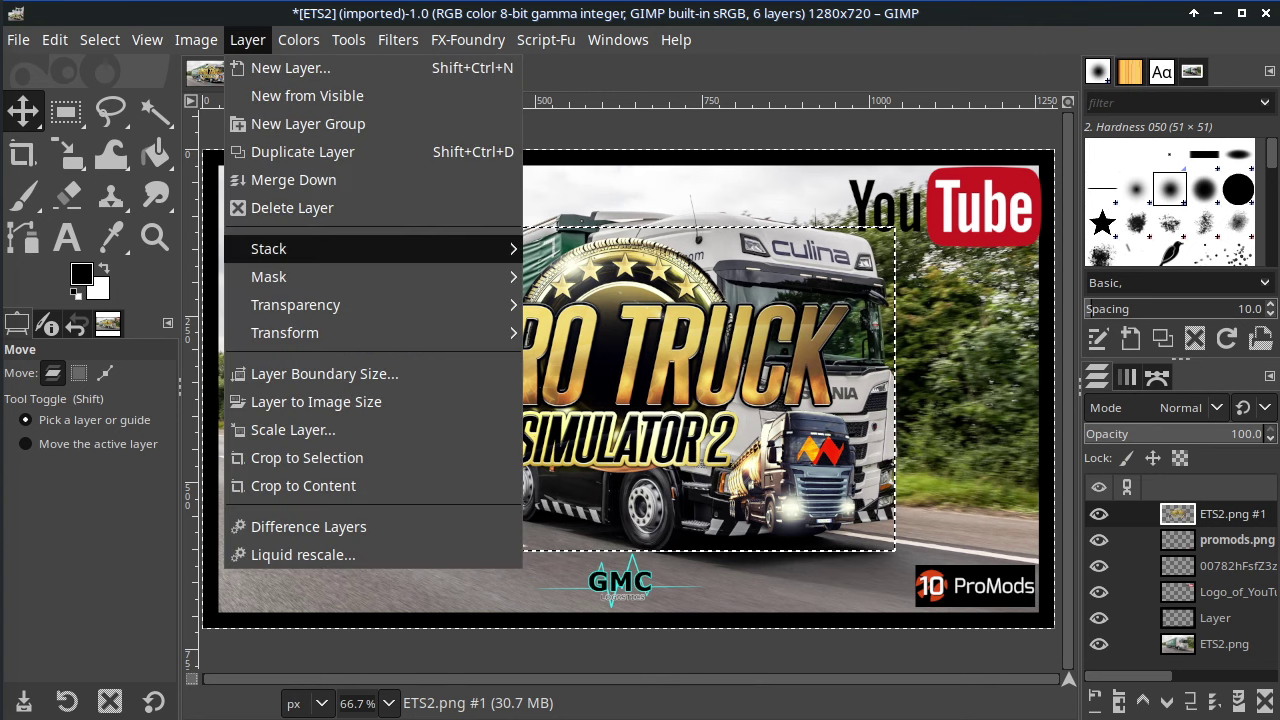
{"action": "left_click", "coordinate": [295, 429]}
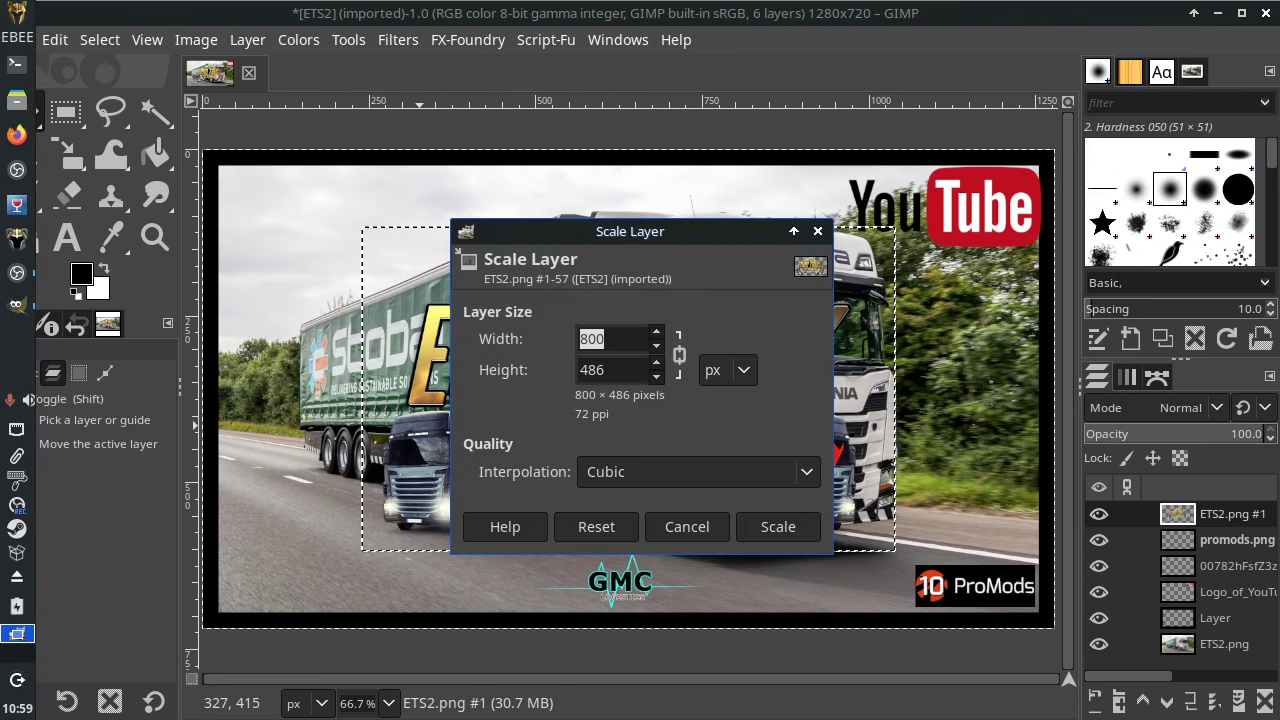
{"action": "type", "text": "390"}
{"action": "key", "text": "Tab"}
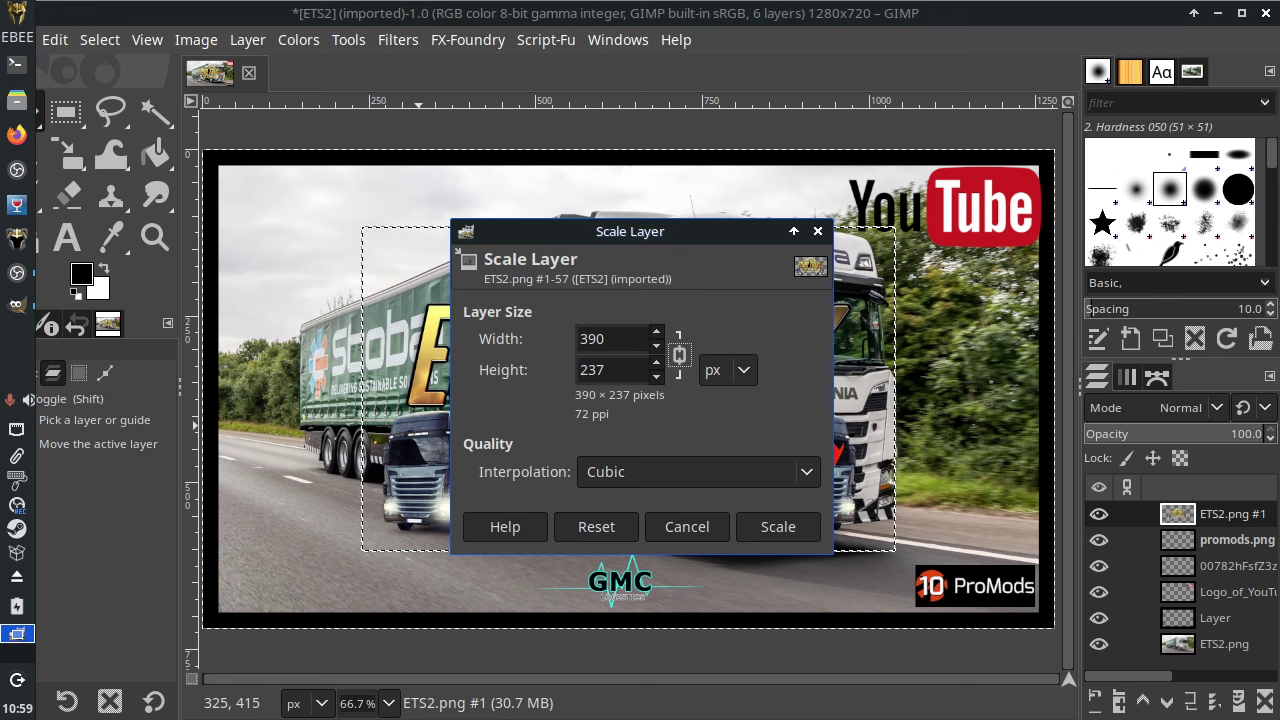
{"action": "left_click", "coordinate": [778, 526]}
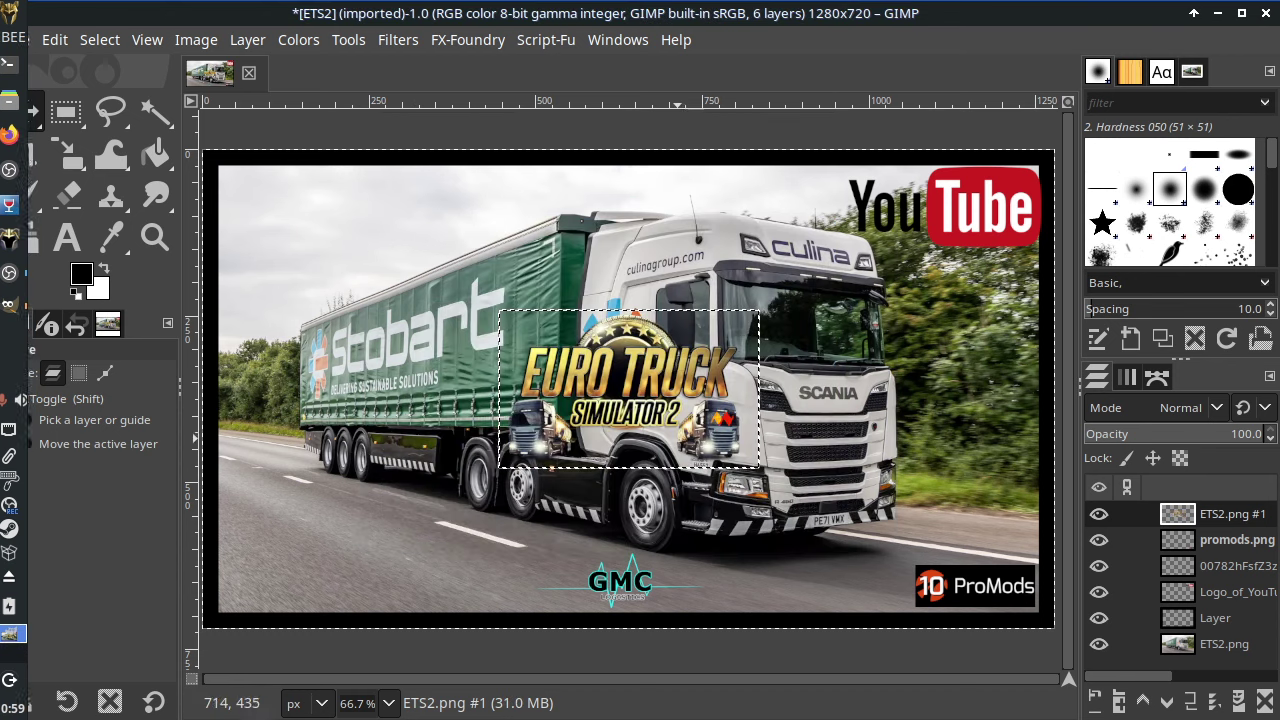
{"action": "left_click_drag", "start_coordinate": [628, 388], "coordinate": [344, 243]}
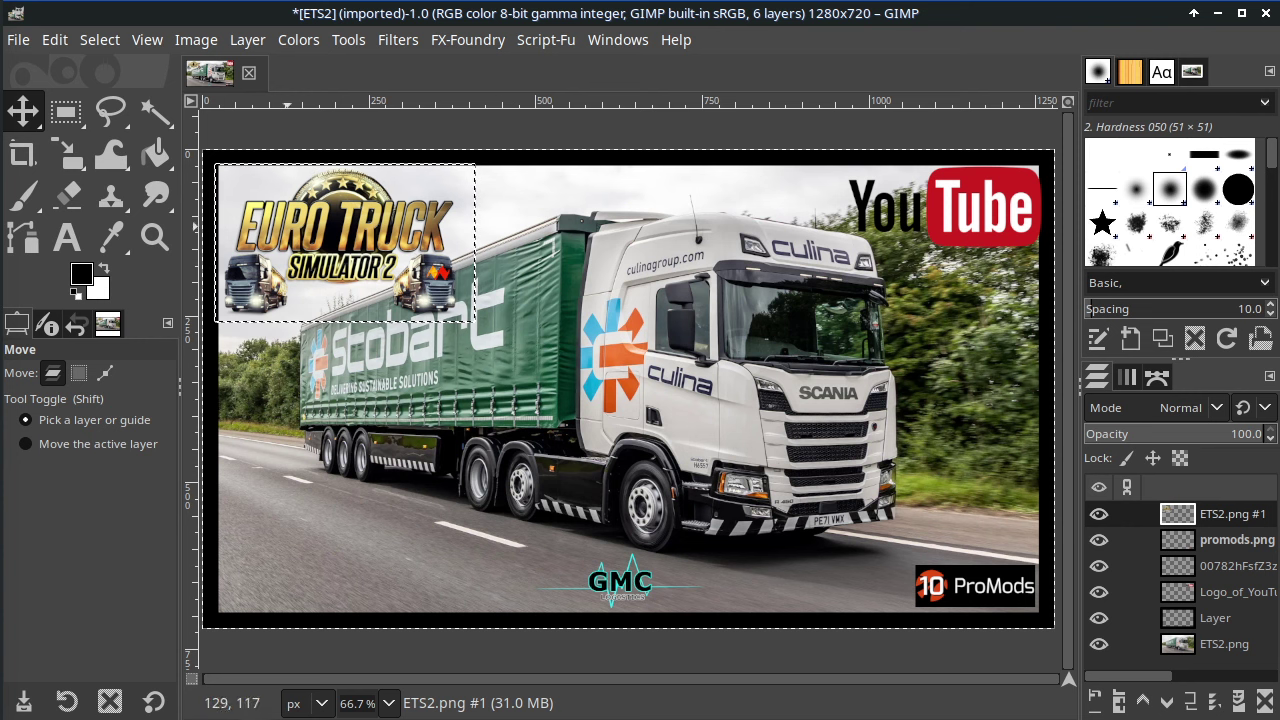
Step: Scale the Euro Truck Simulator 2 logo layer to 290 × 176 px and move it into the photo's upper left corner inside the border
{"action": "left_click", "coordinate": [247, 39]}
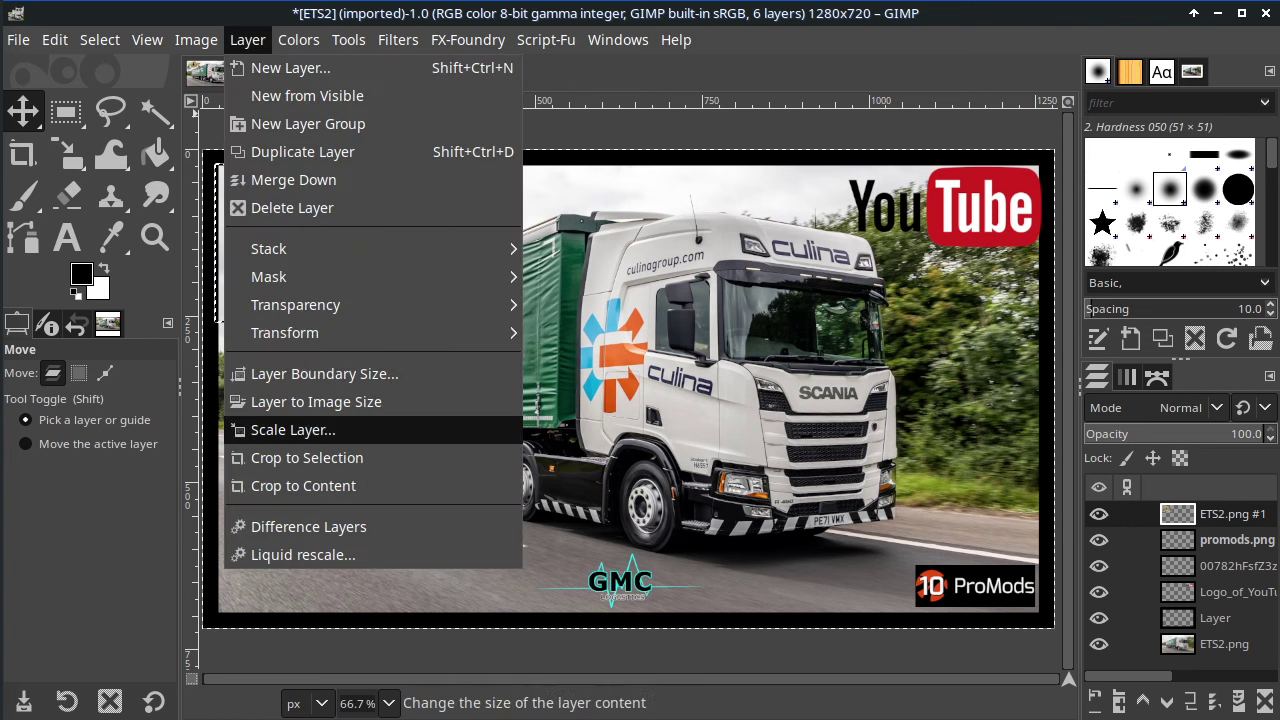
{"action": "left_click", "coordinate": [293, 429]}
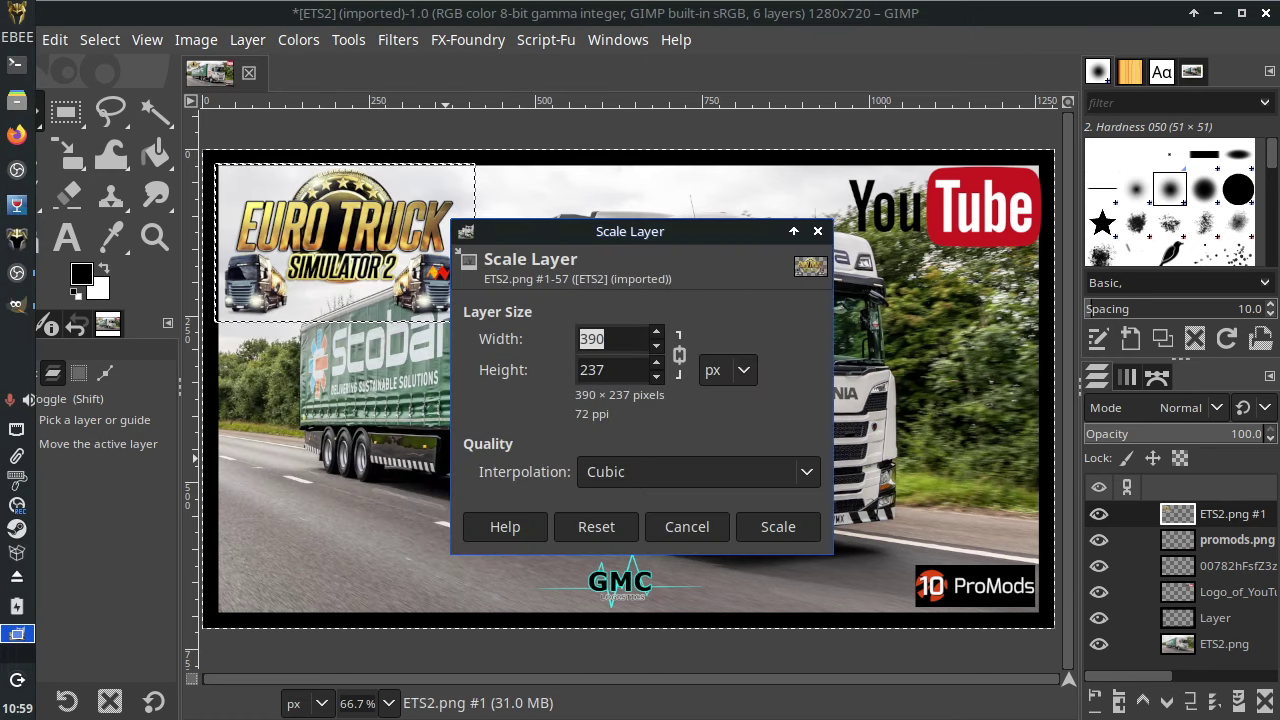
{"action": "type", "text": "290"}
{"action": "key", "text": "Tab"}
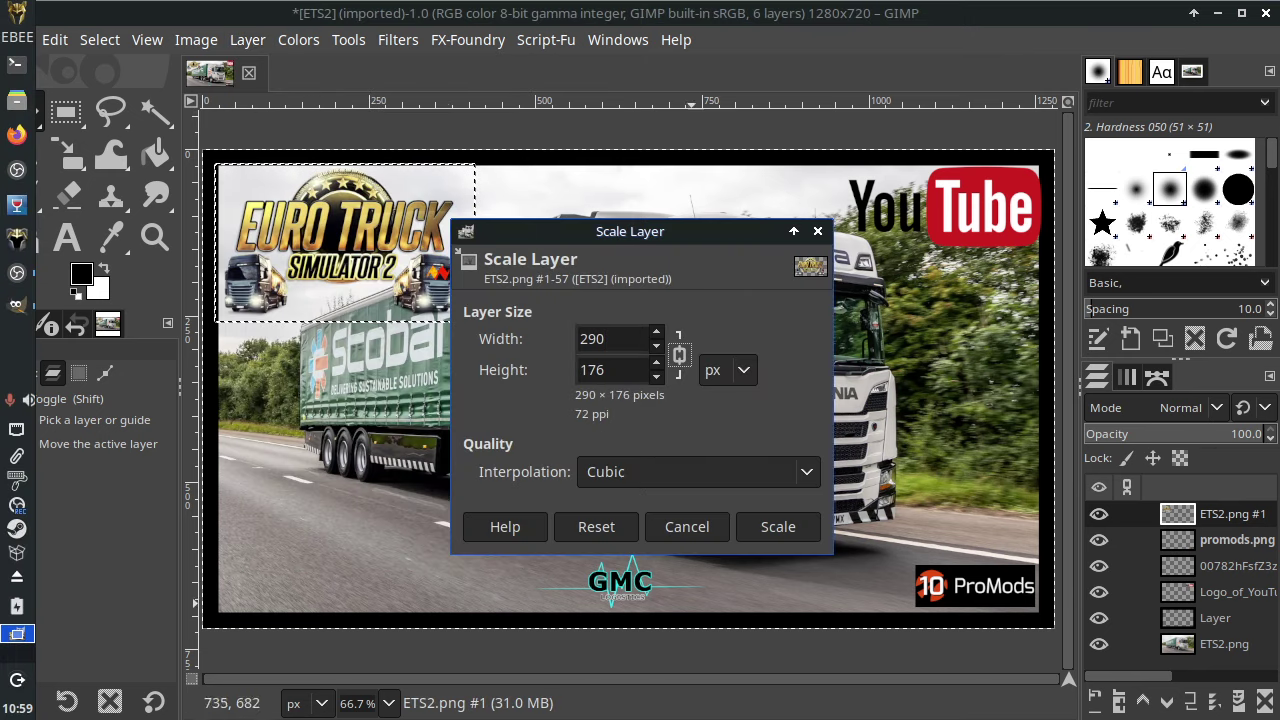
{"action": "left_click", "coordinate": [778, 526]}
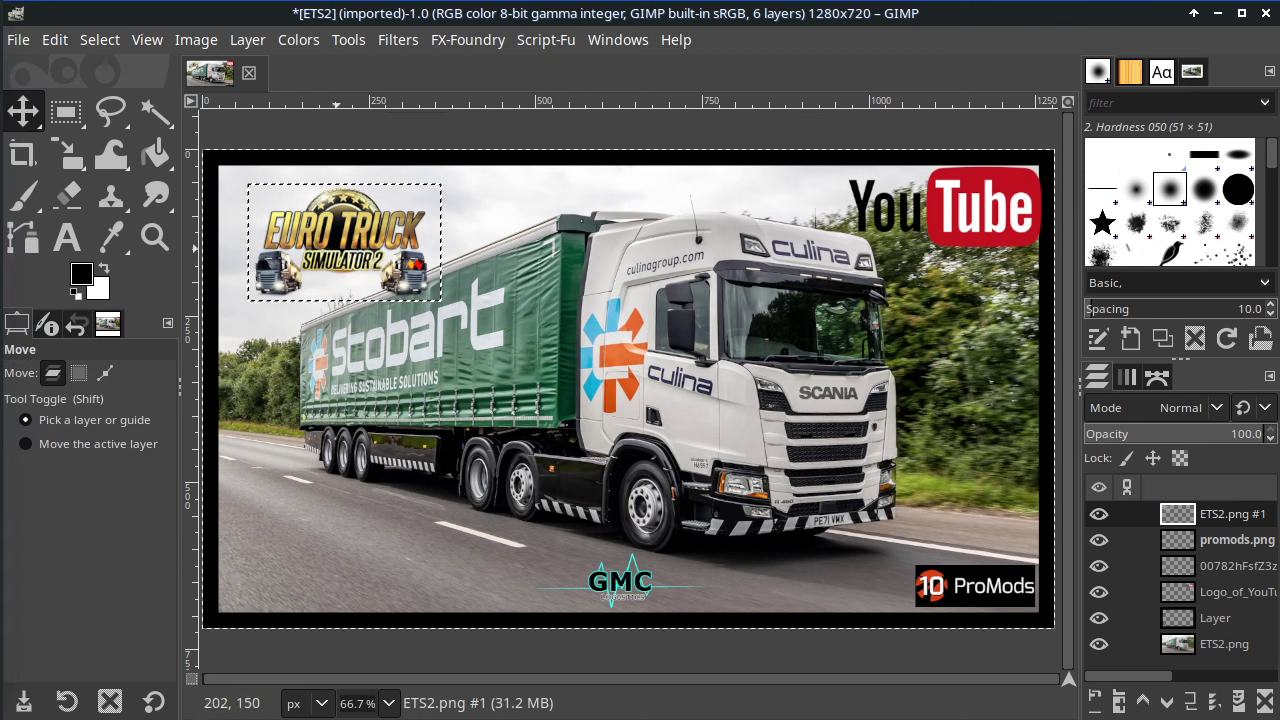
{"action": "left_click_drag", "start_coordinate": [340, 251], "coordinate": [308, 221]}
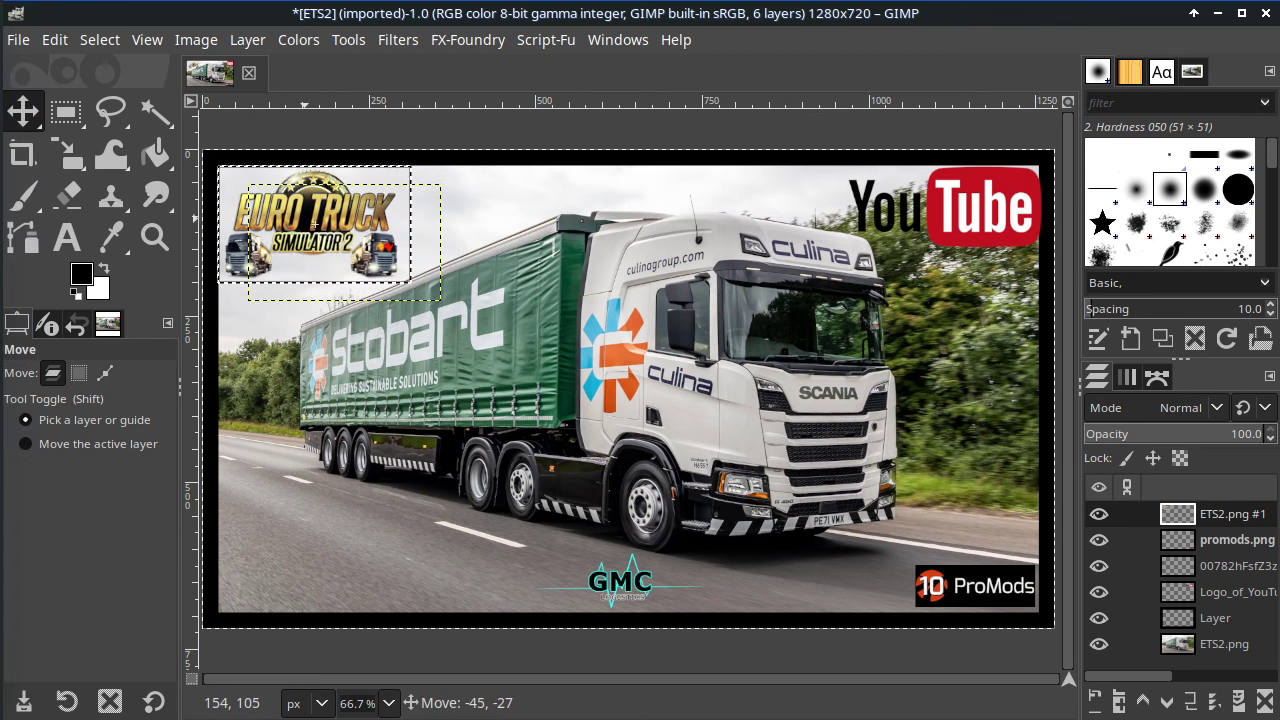
{"action": "left_click_drag", "start_coordinate": [306, 220], "coordinate": [306, 218]}
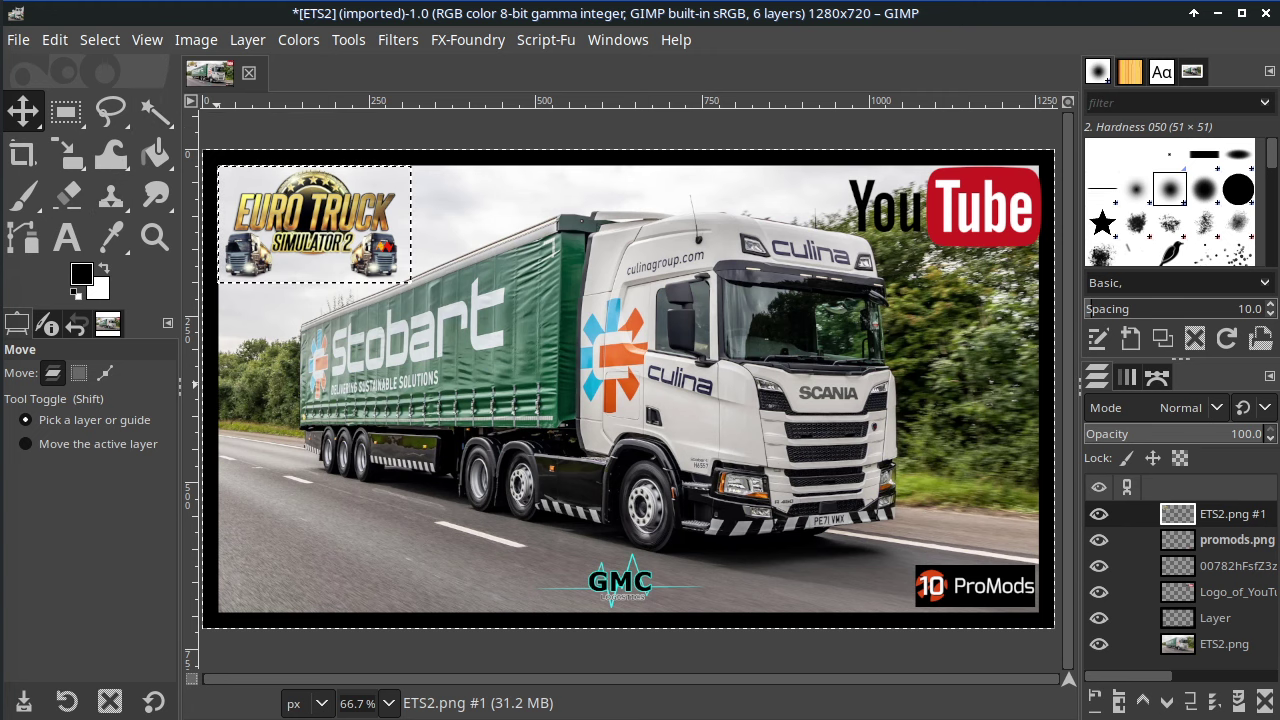
Step: Start adding another image as a layer and go to the Texts folder in the home directory
{"action": "left_click", "coordinate": [18, 40]}
{"action": "left_click", "coordinate": [62, 151]}
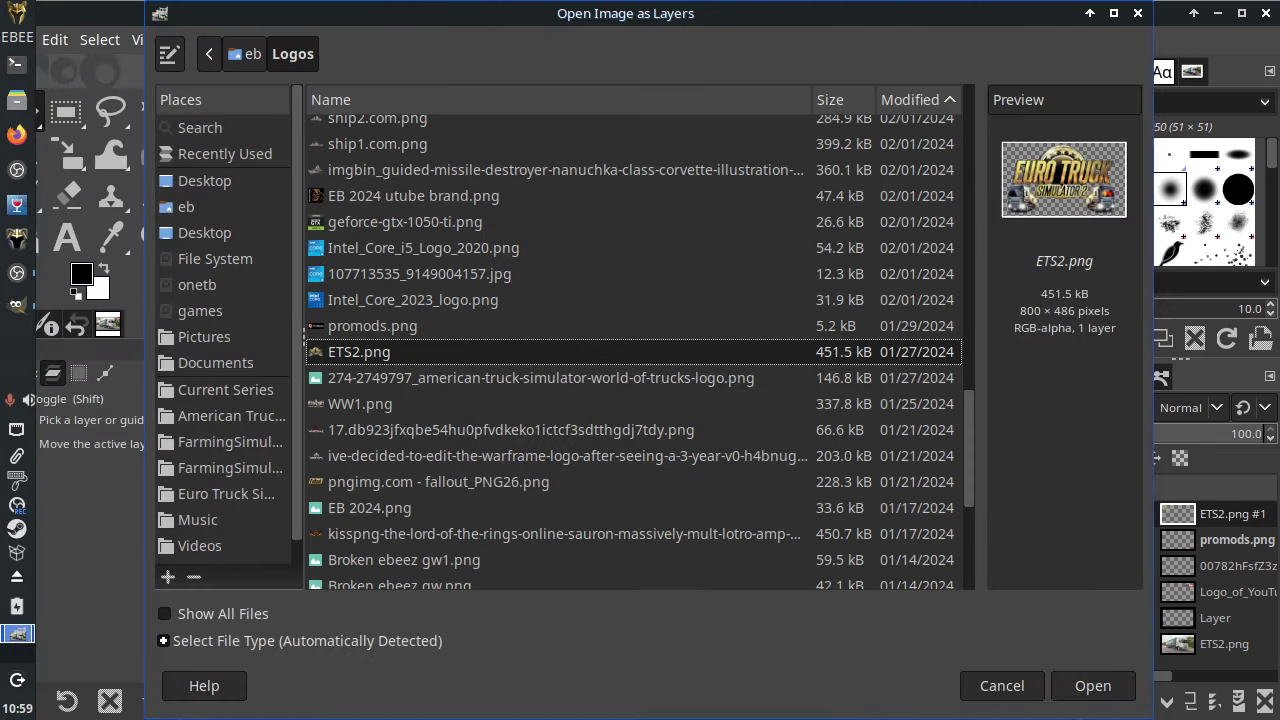
{"action": "left_click", "coordinate": [186, 206]}
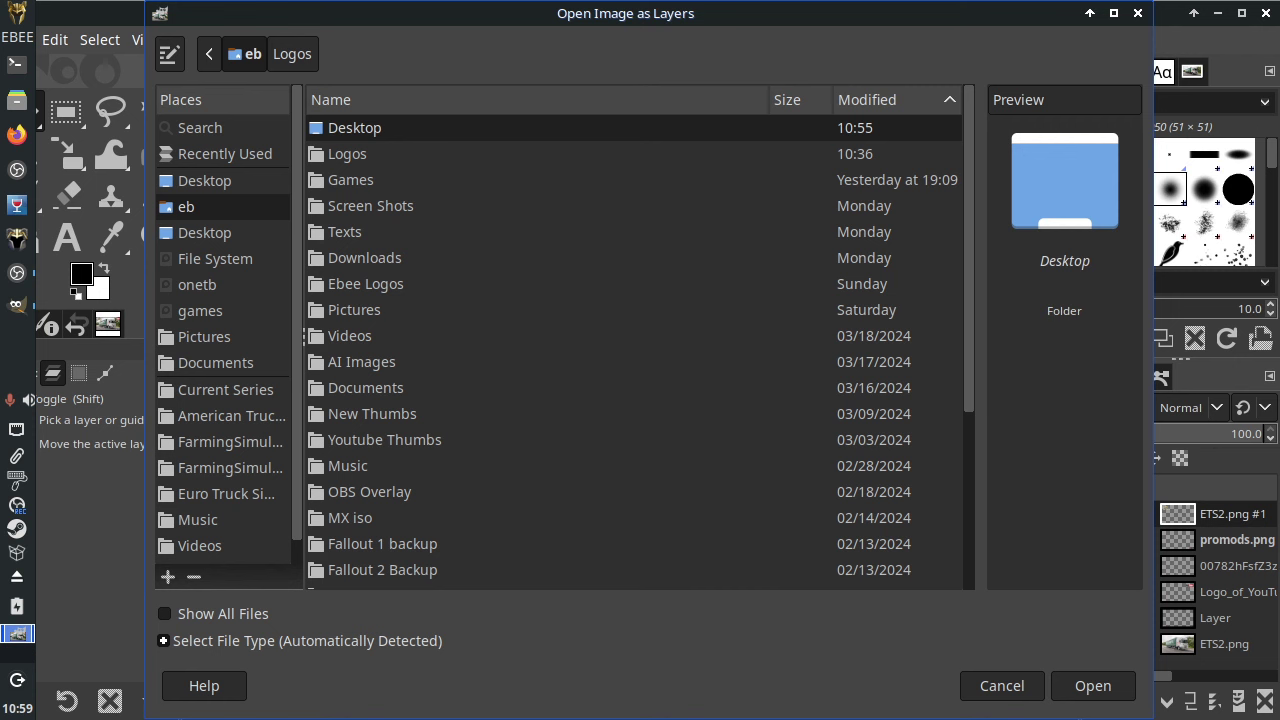
{"action": "double_click", "coordinate": [344, 232]}
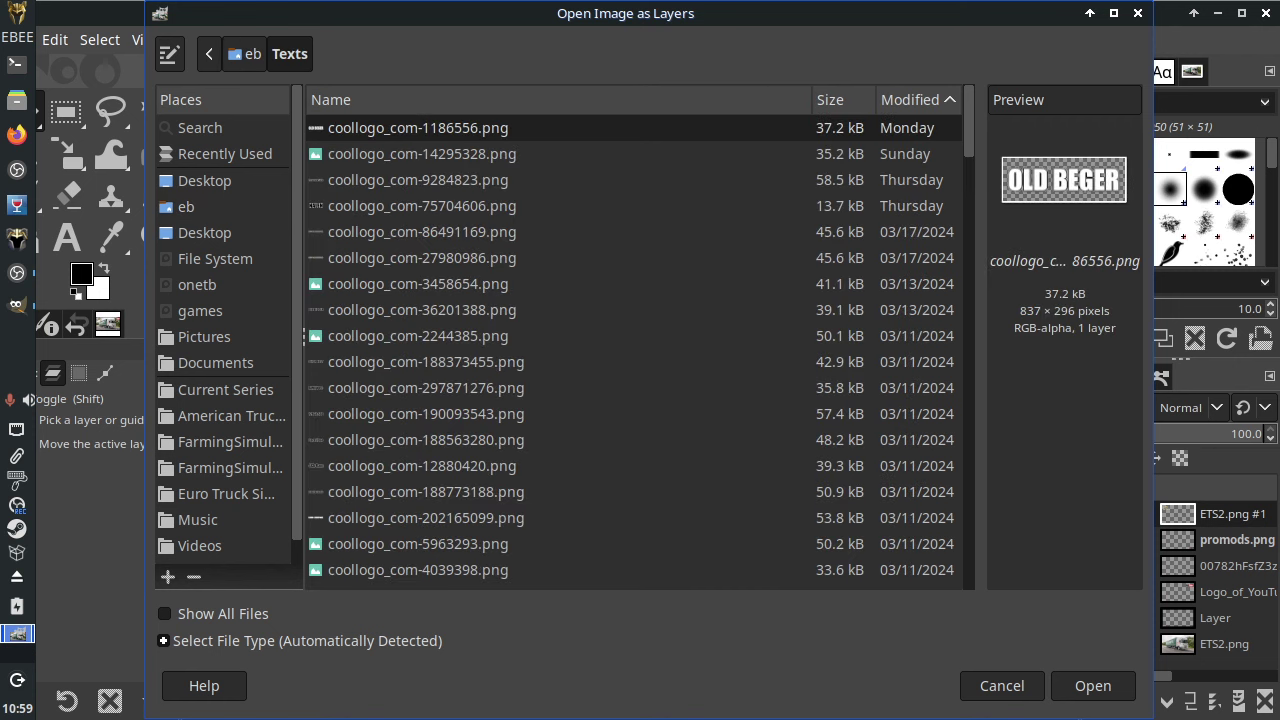
Step: Browse the coollogo text images in the Texts folder and preview several of them to find a suitable caption
{"action": "scroll", "coordinate": [634, 345], "scroll_direction": "down", "scroll_amount": 5}
{"action": "scroll", "coordinate": [634, 345], "scroll_direction": "down", "scroll_amount": 8}
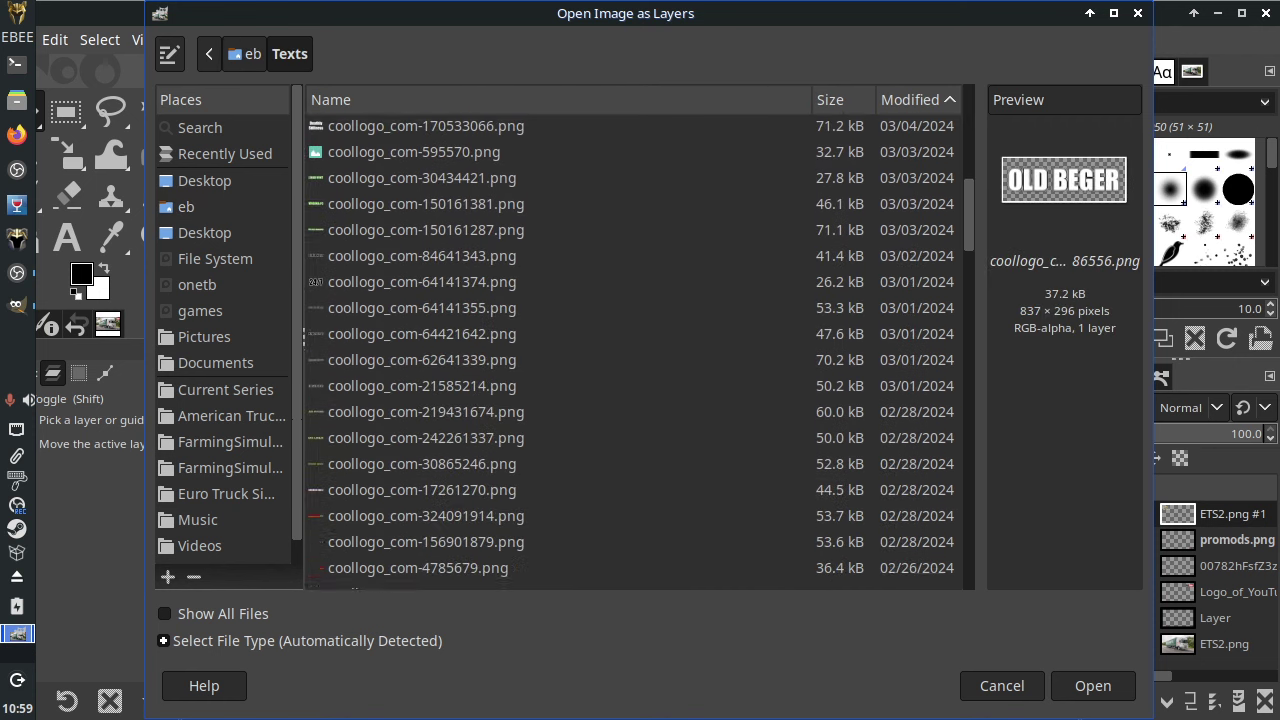
{"action": "scroll", "coordinate": [634, 345], "scroll_direction": "down", "scroll_amount": 3}
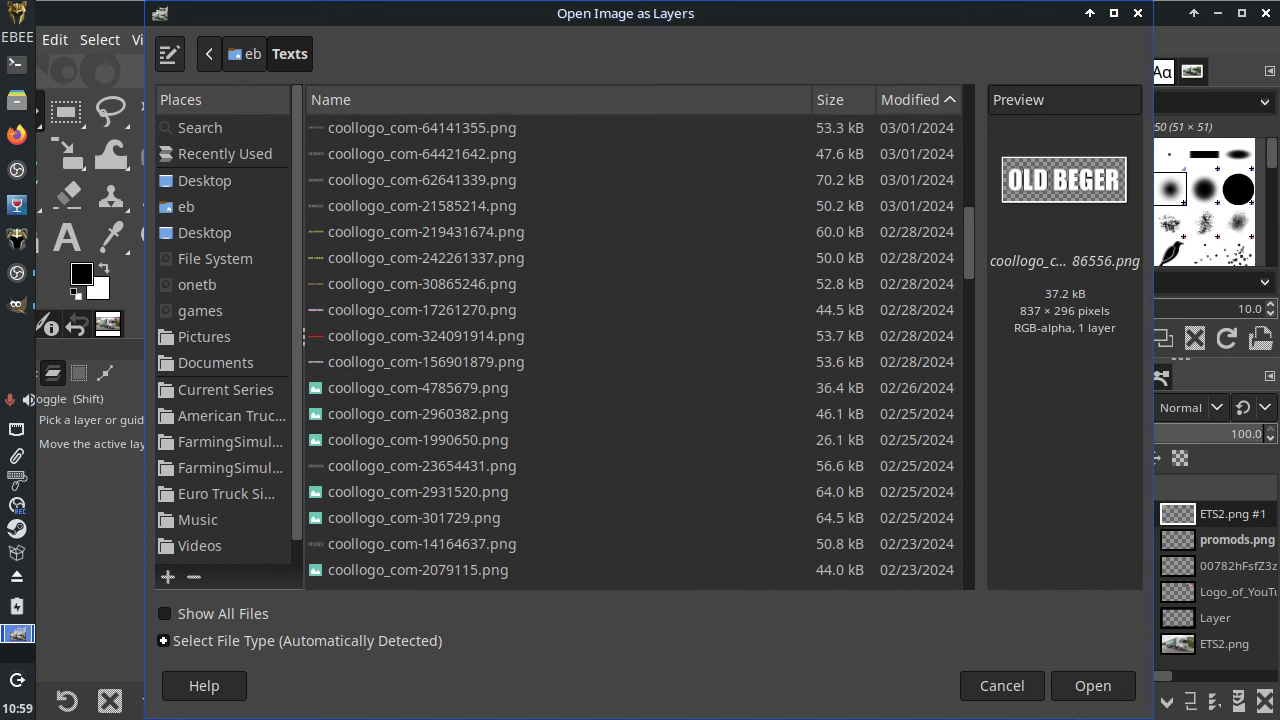
{"action": "scroll", "coordinate": [634, 345], "scroll_direction": "down", "scroll_amount": 3}
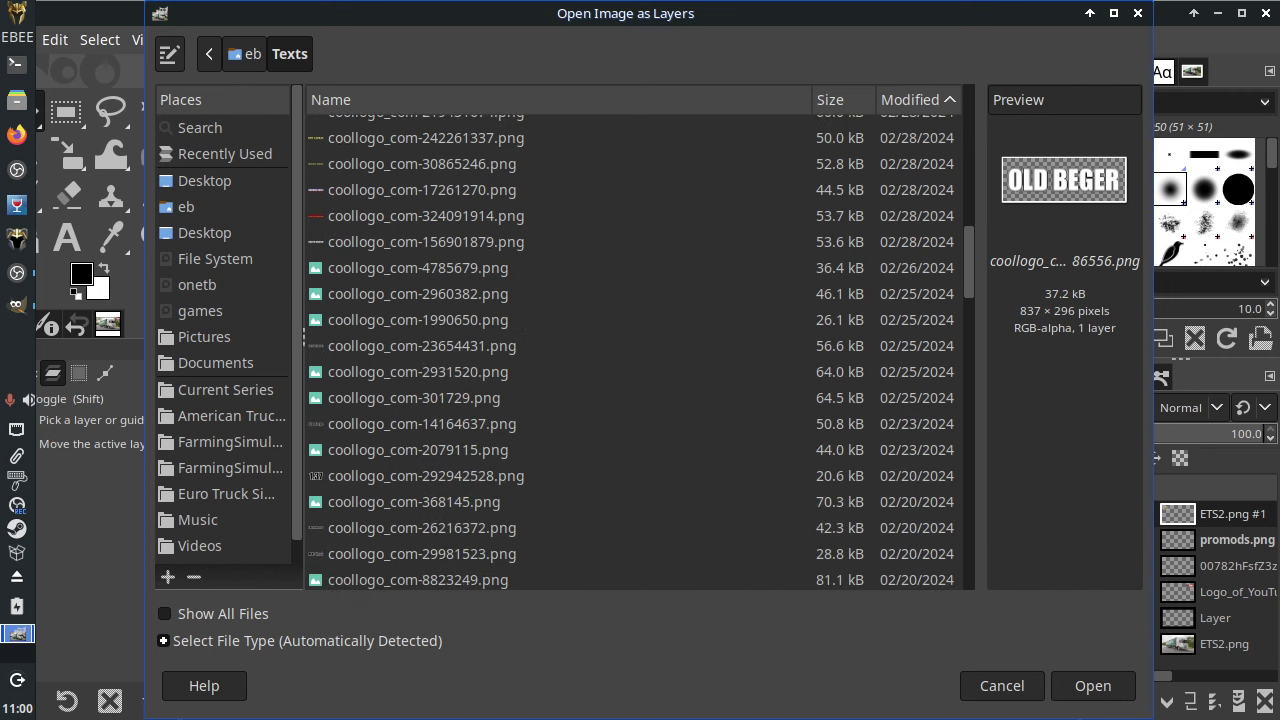
{"action": "left_click", "coordinate": [422, 424]}
{"action": "scroll", "coordinate": [634, 345], "scroll_direction": "down", "scroll_amount": 6}
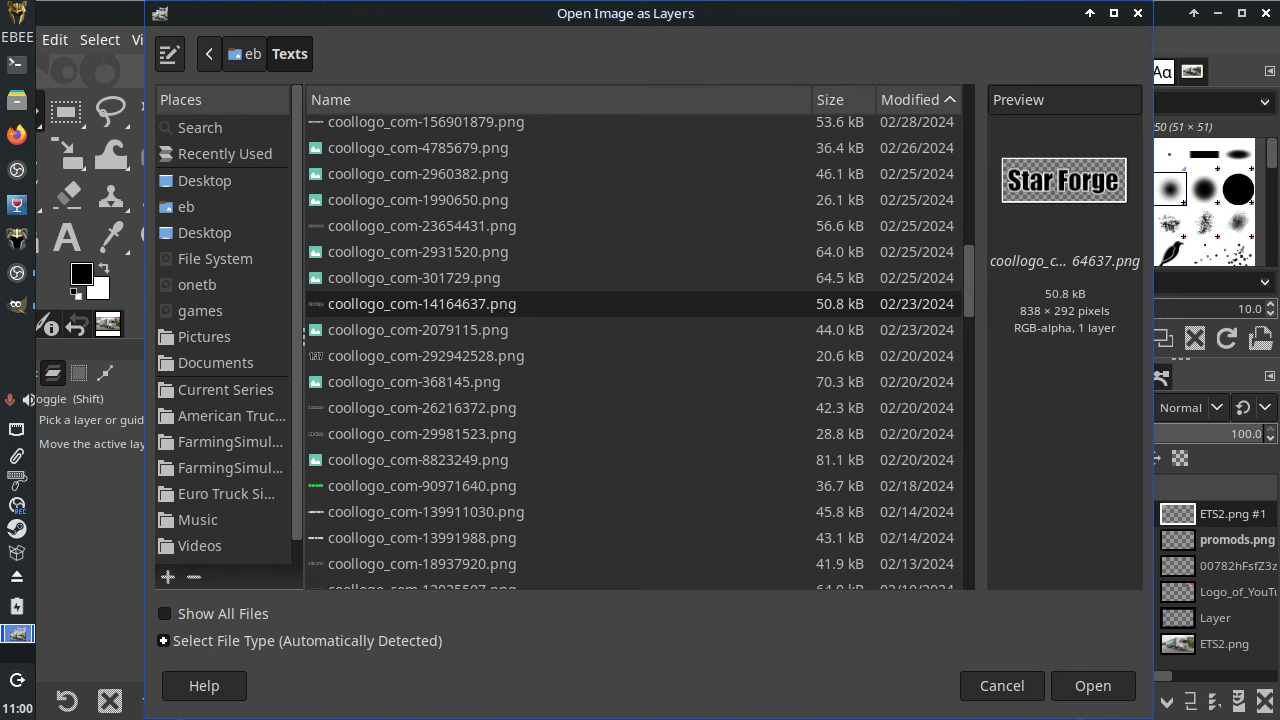
{"action": "left_click", "coordinate": [422, 444]}
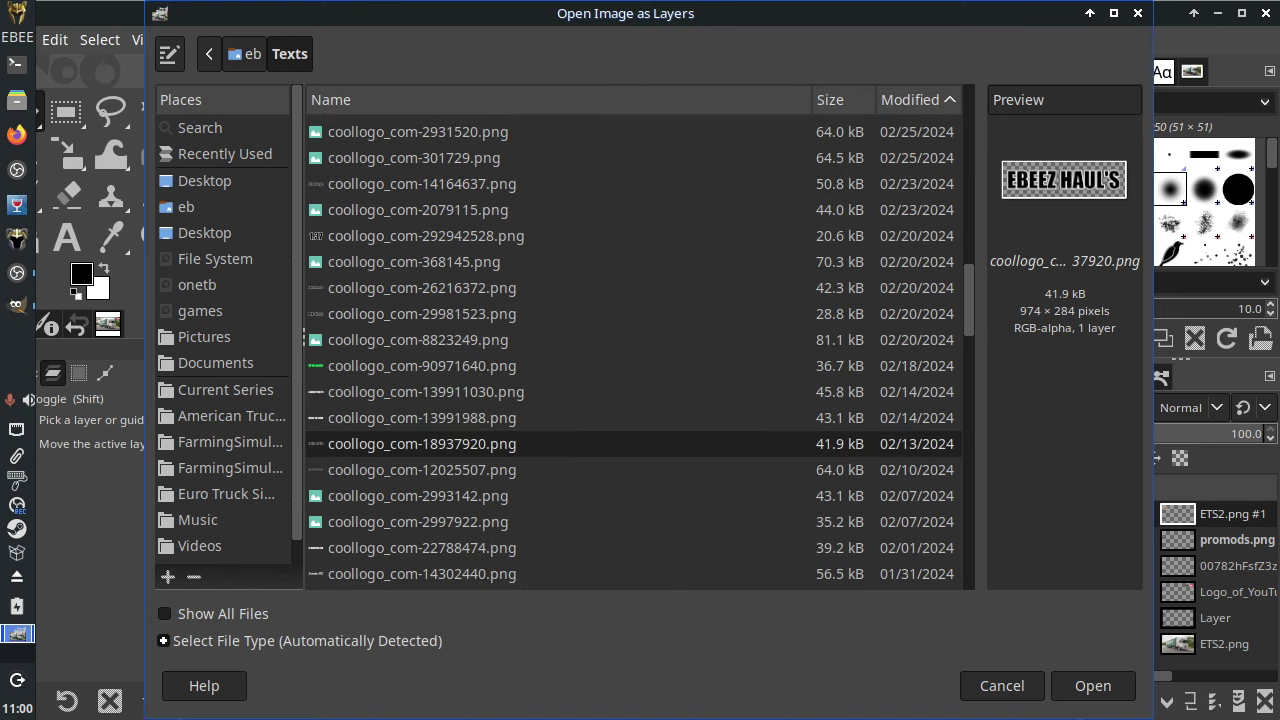
{"action": "left_click", "coordinate": [422, 470]}
{"action": "scroll", "coordinate": [634, 345], "scroll_direction": "down", "scroll_amount": 2}
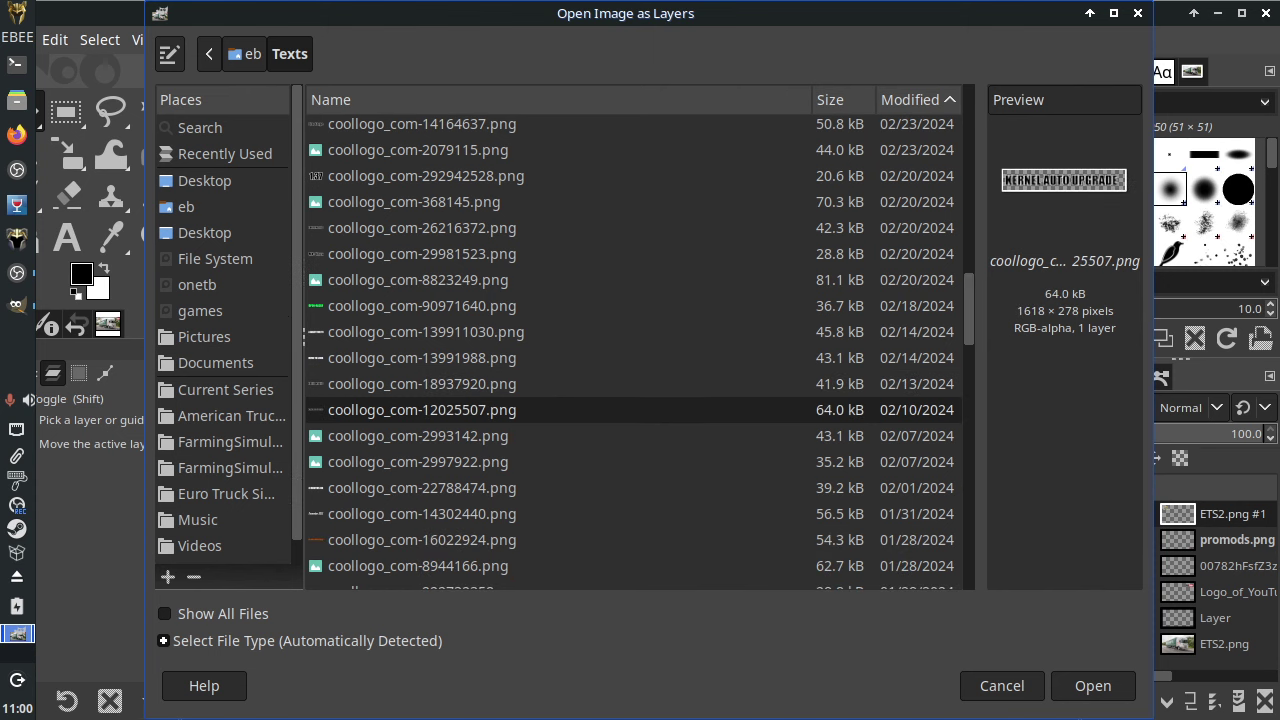
{"action": "left_click", "coordinate": [422, 514]}
{"action": "scroll", "coordinate": [634, 352], "scroll_direction": "down", "scroll_amount": 3}
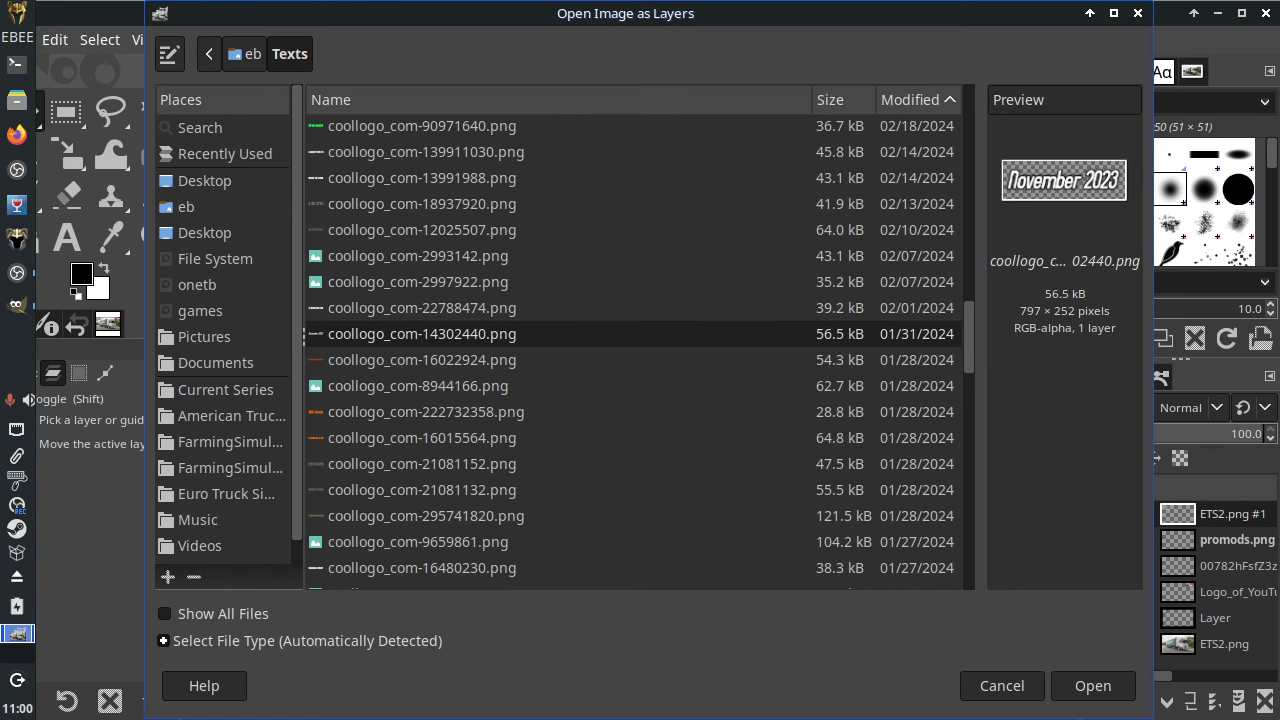
{"action": "scroll", "coordinate": [634, 345], "scroll_direction": "up", "scroll_amount": 15}
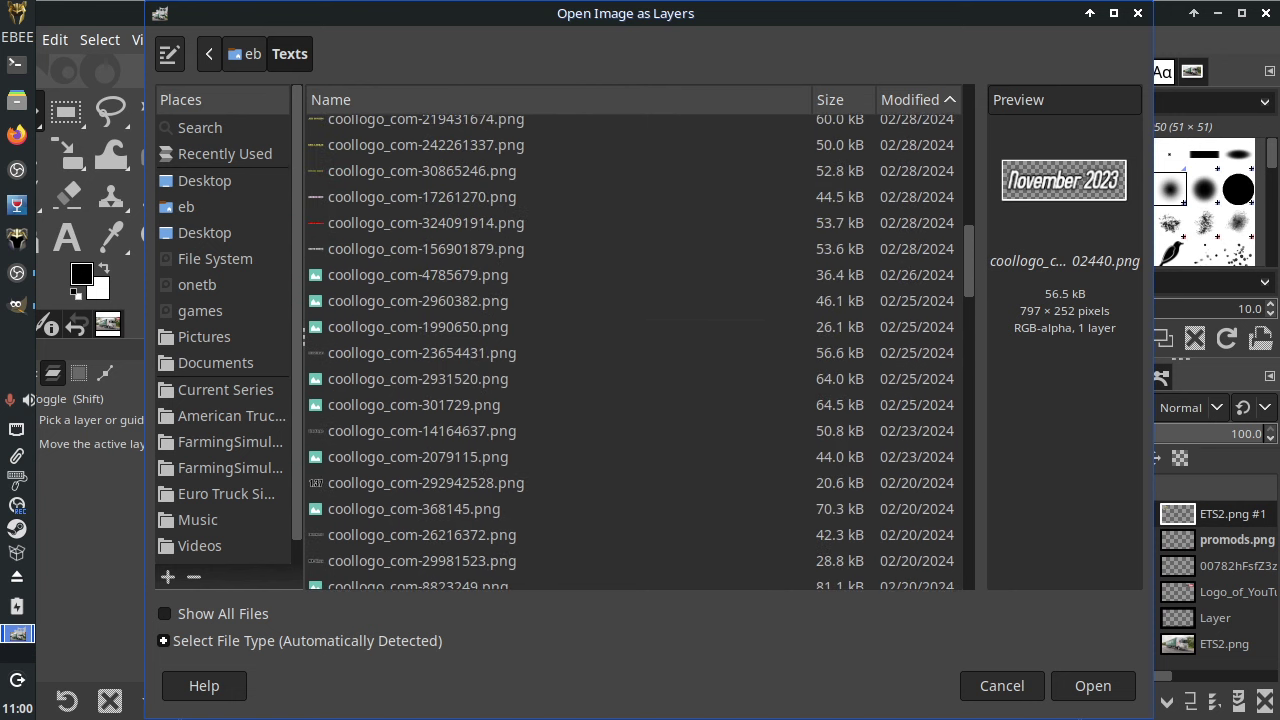
{"action": "left_click", "coordinate": [422, 353]}
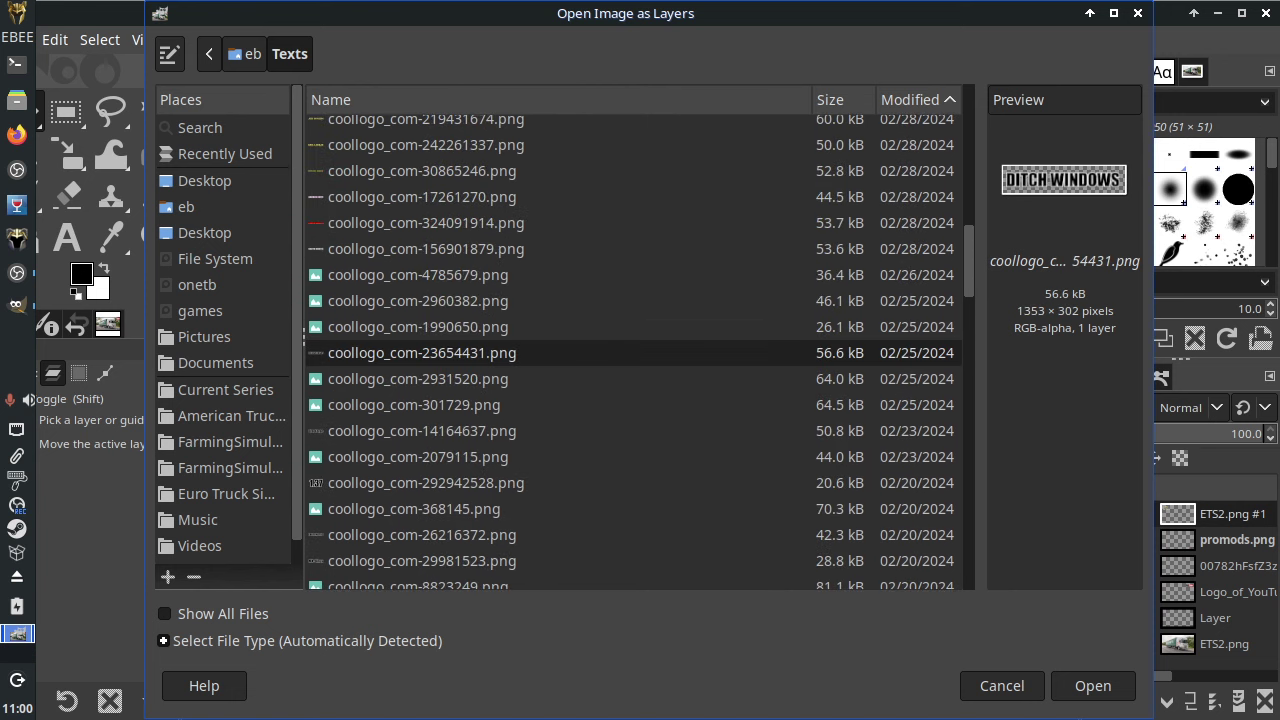
{"action": "scroll", "coordinate": [634, 352], "scroll_direction": "up", "scroll_amount": 5}
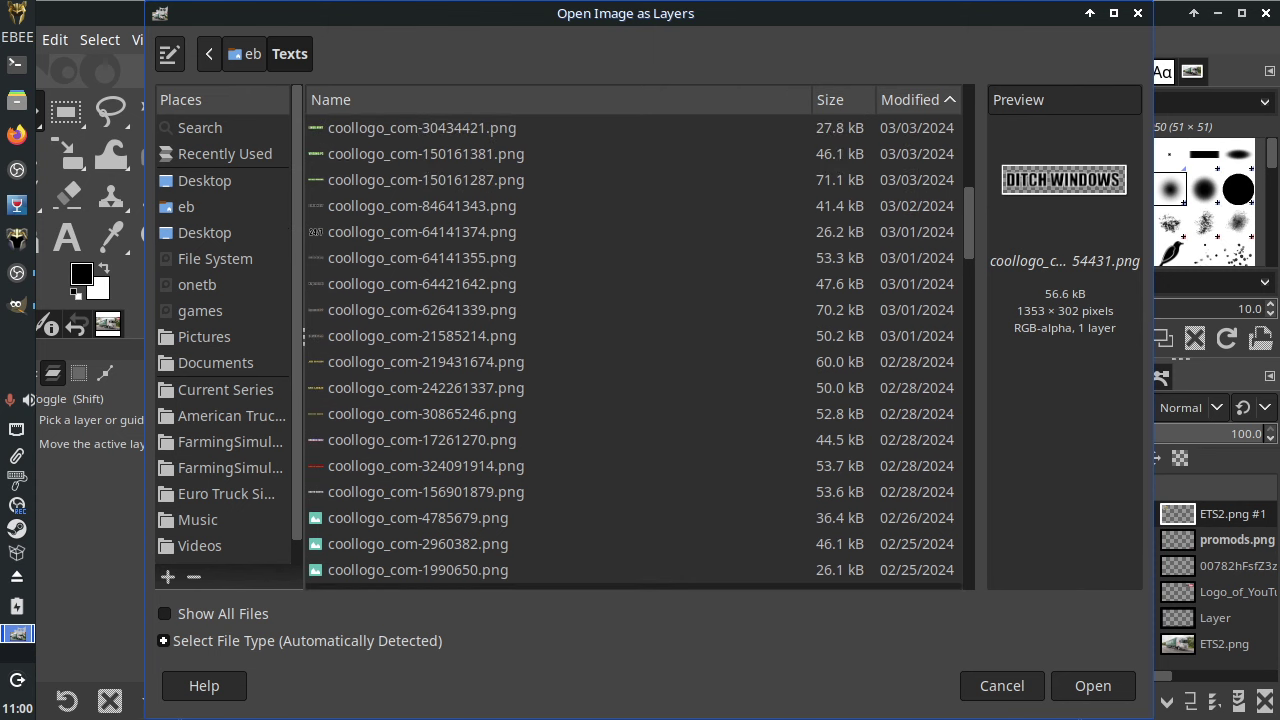
{"action": "left_click", "coordinate": [422, 206]}
{"action": "left_click", "coordinate": [370, 258]}
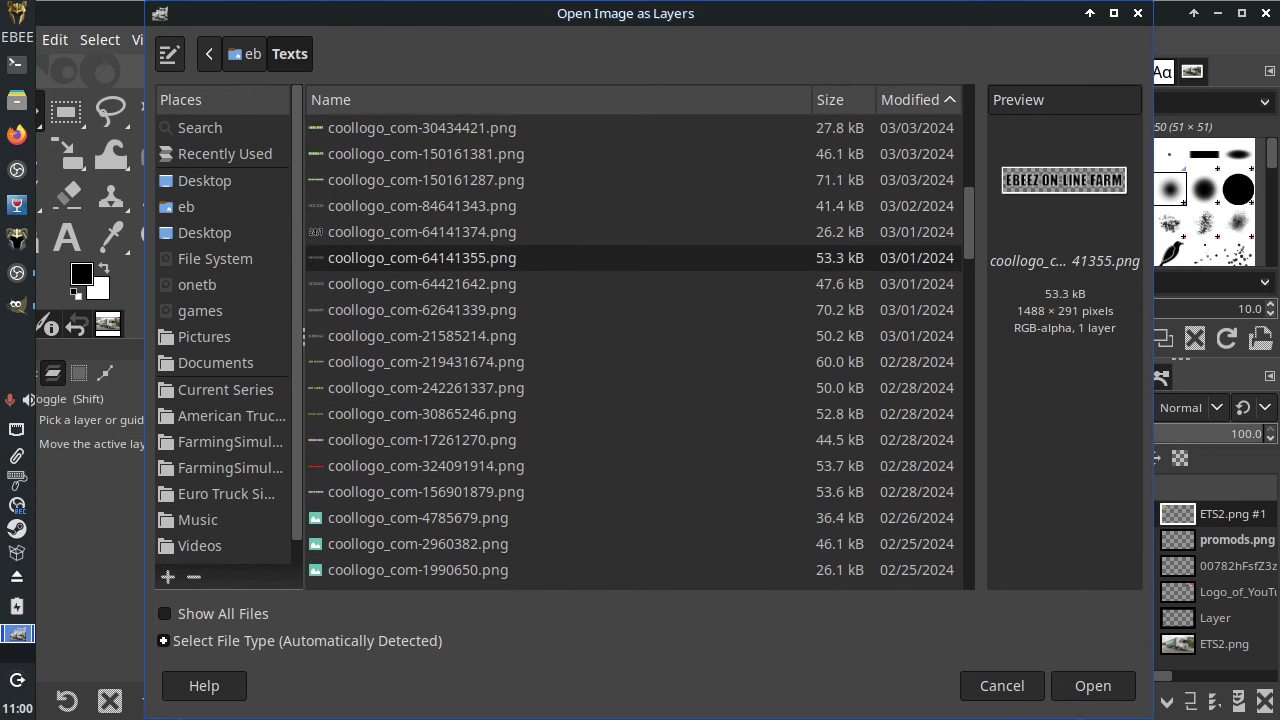
{"action": "left_click", "coordinate": [370, 284]}
{"action": "left_click", "coordinate": [370, 309]}
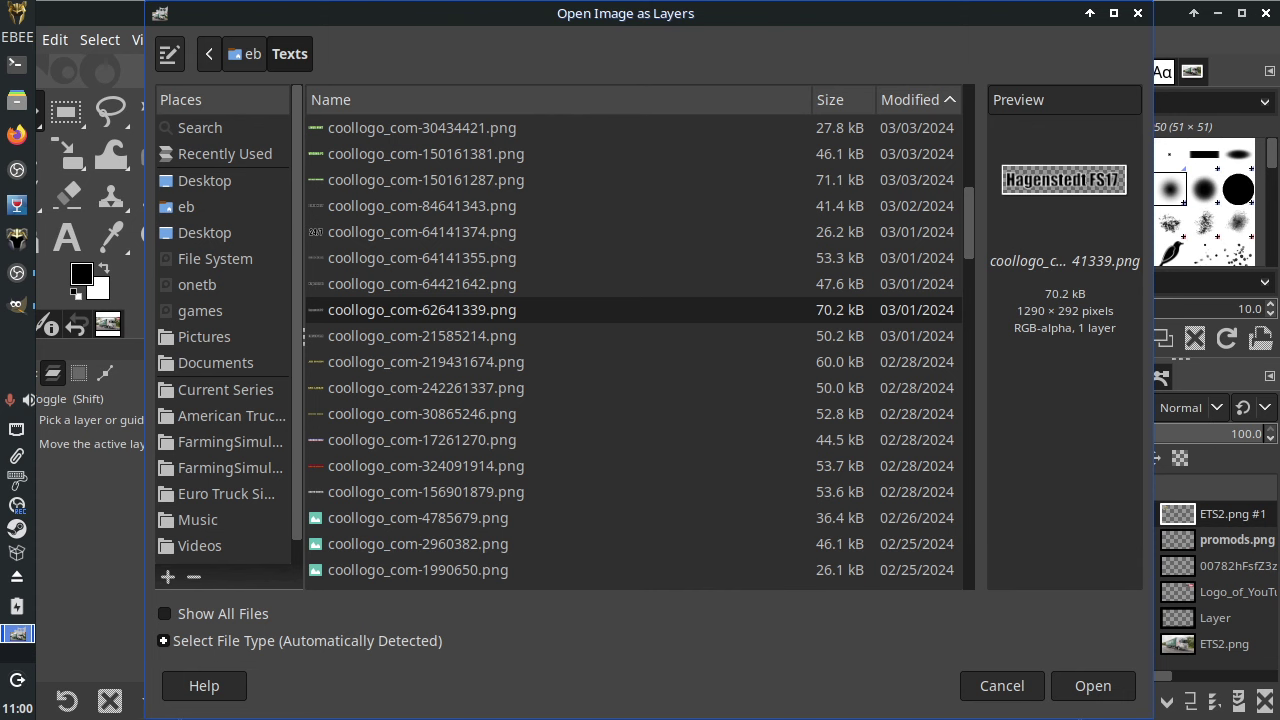
{"action": "left_click", "coordinate": [422, 336]}
{"action": "scroll", "coordinate": [634, 352], "scroll_direction": "down", "scroll_amount": 2}
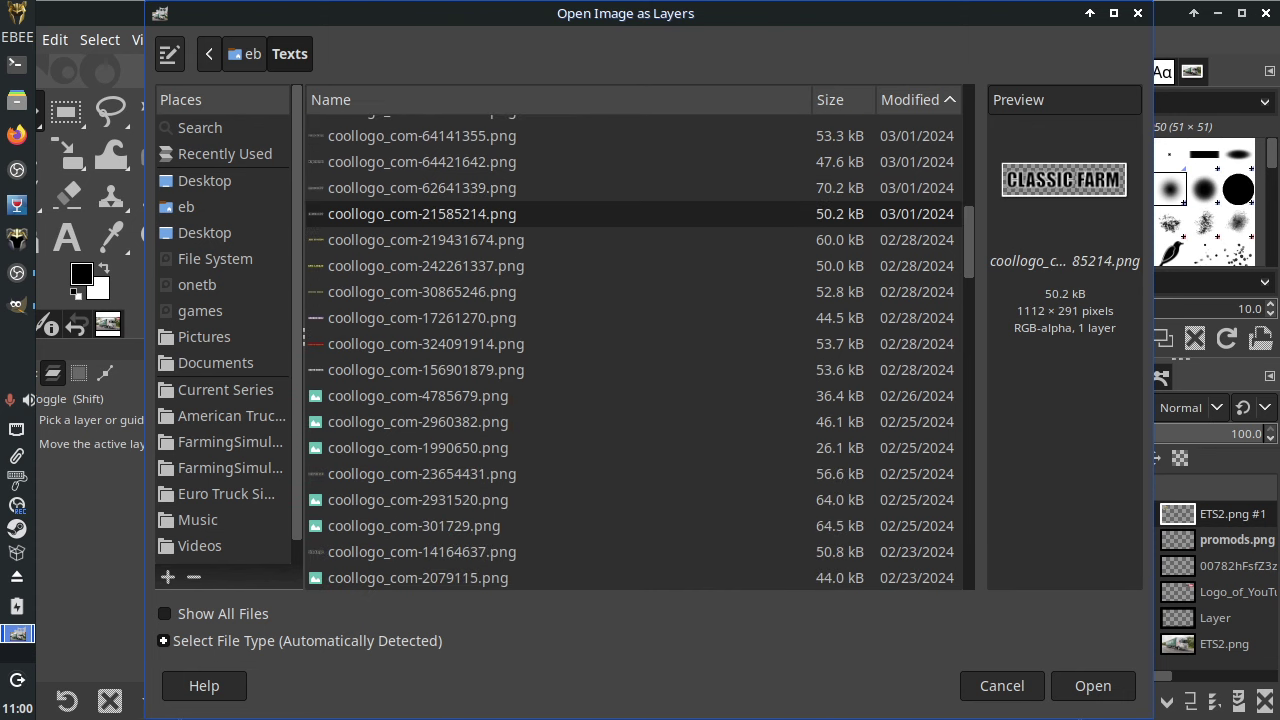
Step: Preview the neighbouring text images and add coollogo_com-1990650.png, the MX-LINUX caption, as a new layer
{"action": "left_click", "coordinate": [418, 396]}
{"action": "left_click", "coordinate": [418, 422]}
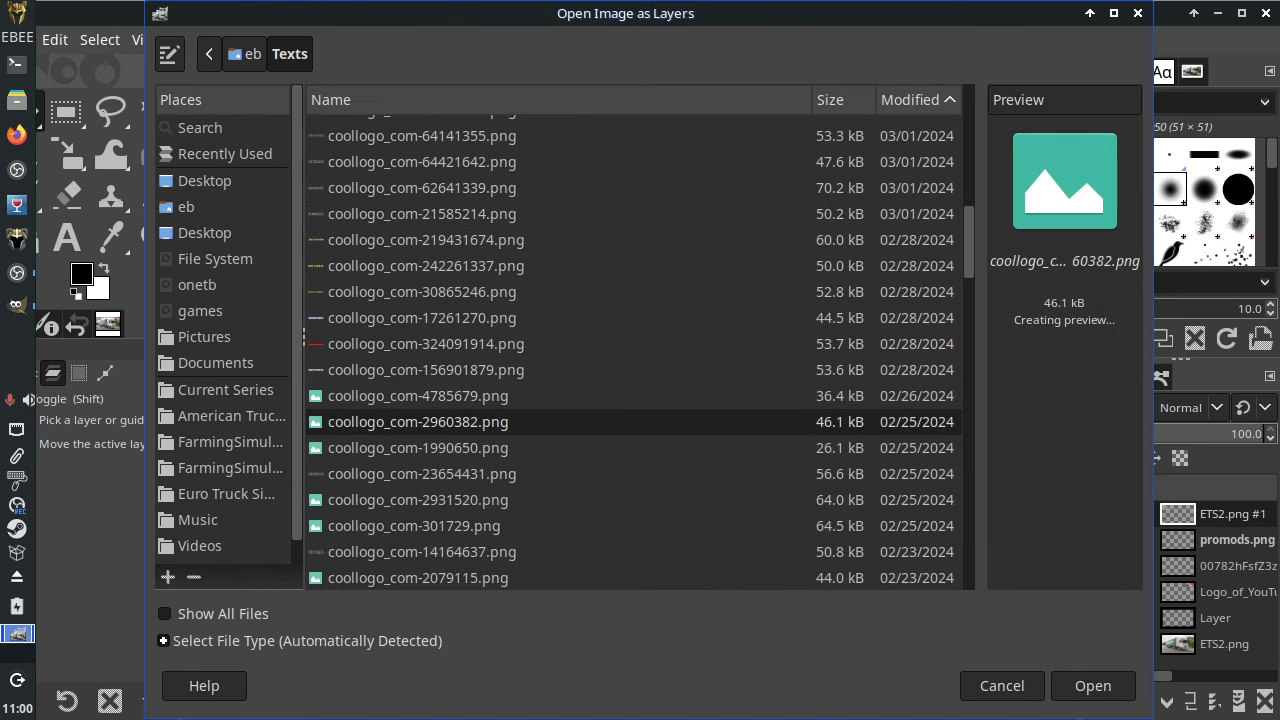
{"action": "left_click", "coordinate": [418, 448]}
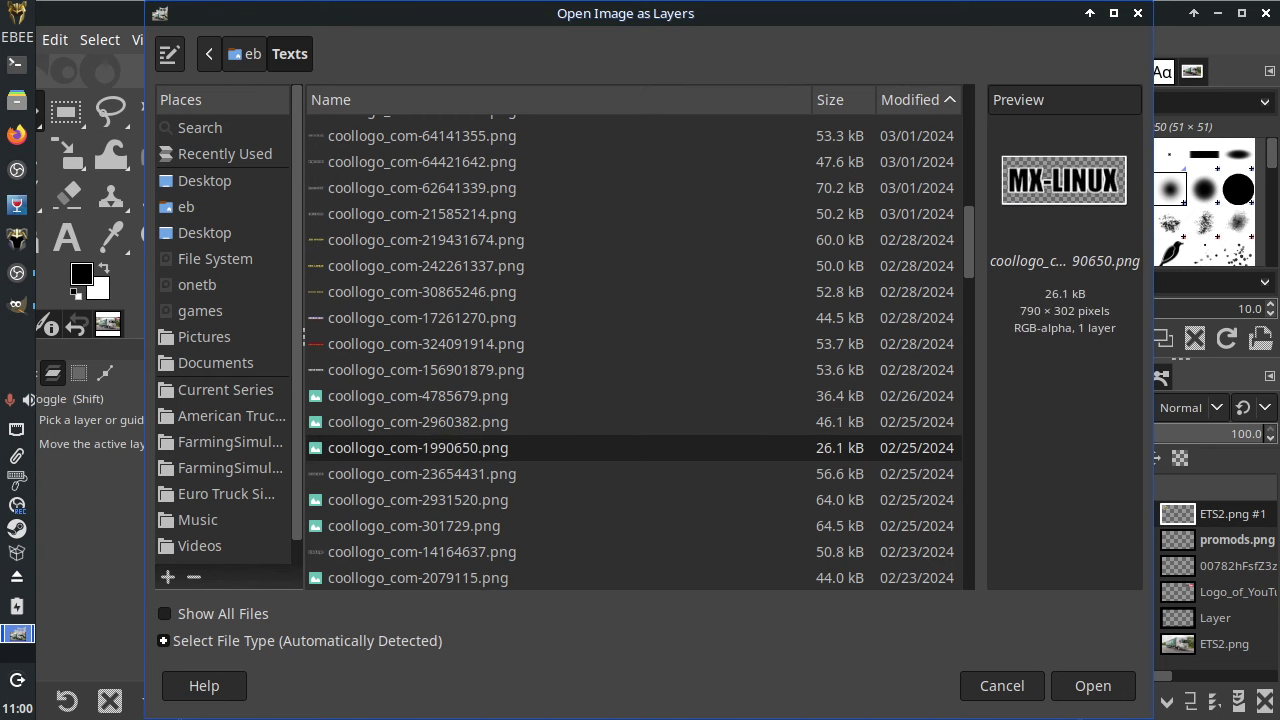
{"action": "key", "text": "Return"}
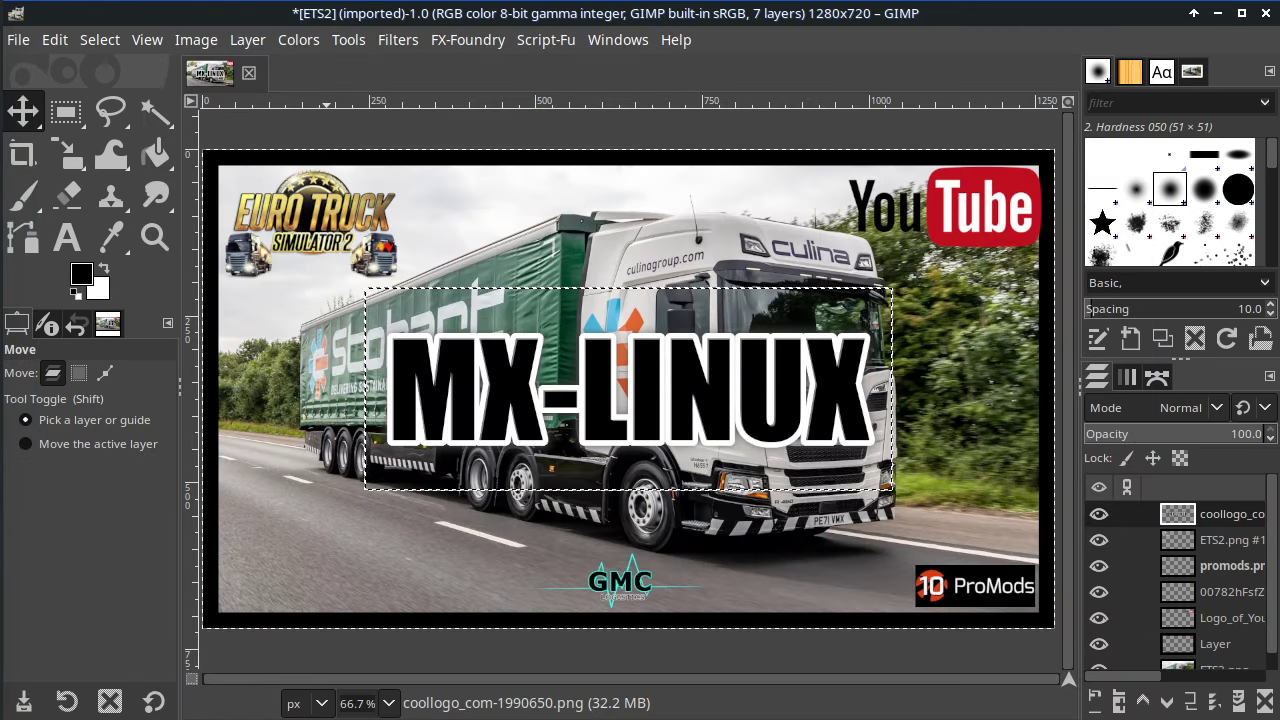
Step: Rotate the MX-LINUX text layer 90° counter-clockwise
{"action": "left_click", "coordinate": [247, 39]}
{"action": "mouse_move", "coordinate": [285, 332]}
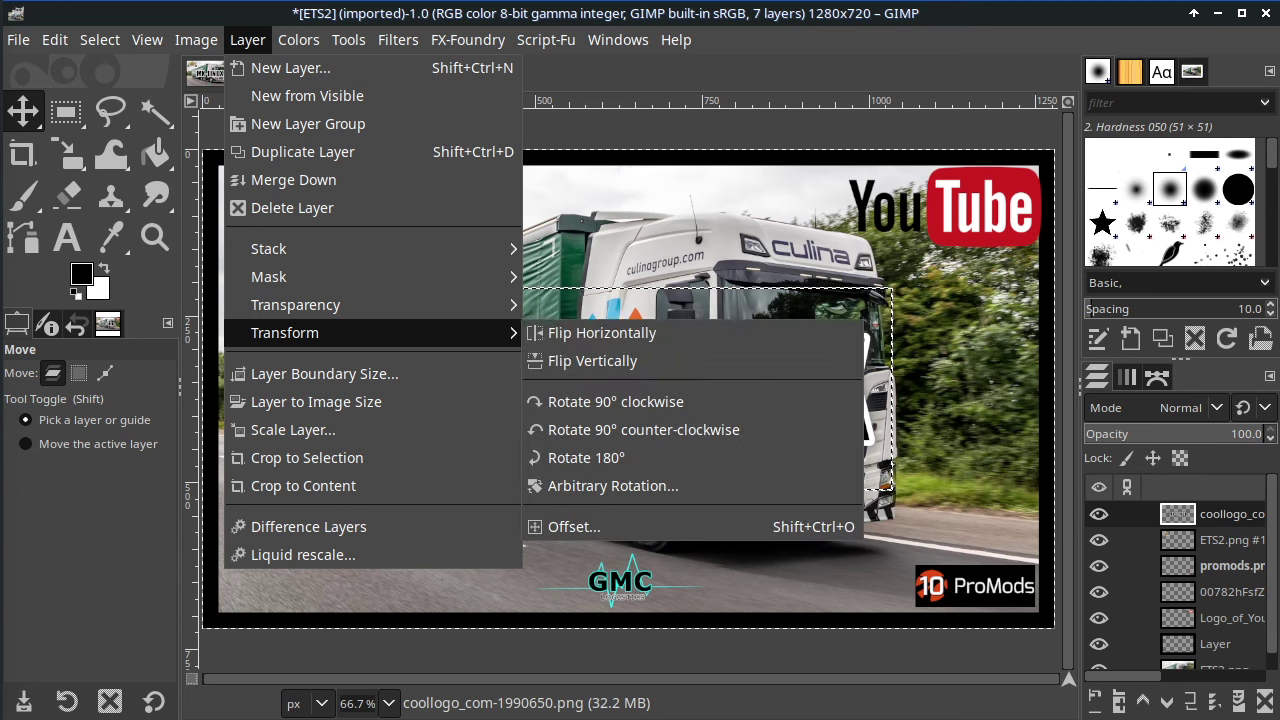
{"action": "left_click", "coordinate": [622, 430]}
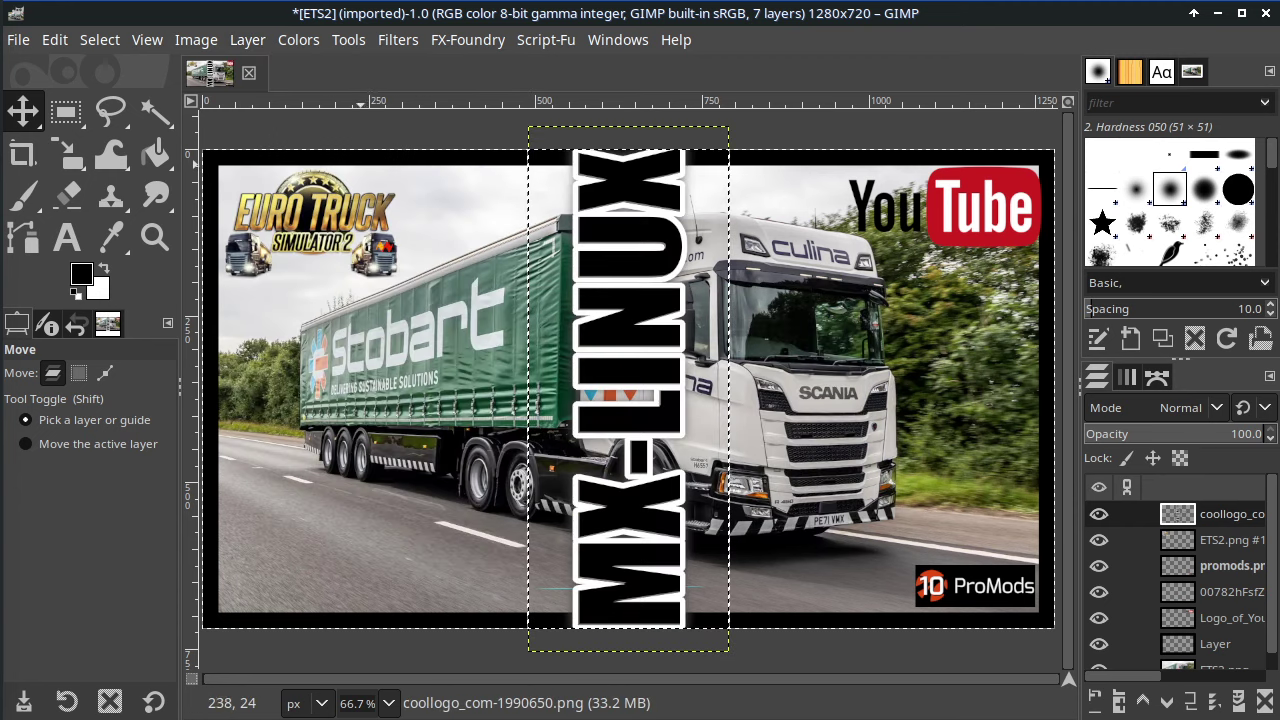
Step: Scale the rotated MX-LINUX layer to 149 × 390 px and move it into the photo's lower left corner inside the border
{"action": "left_click", "coordinate": [247, 39]}
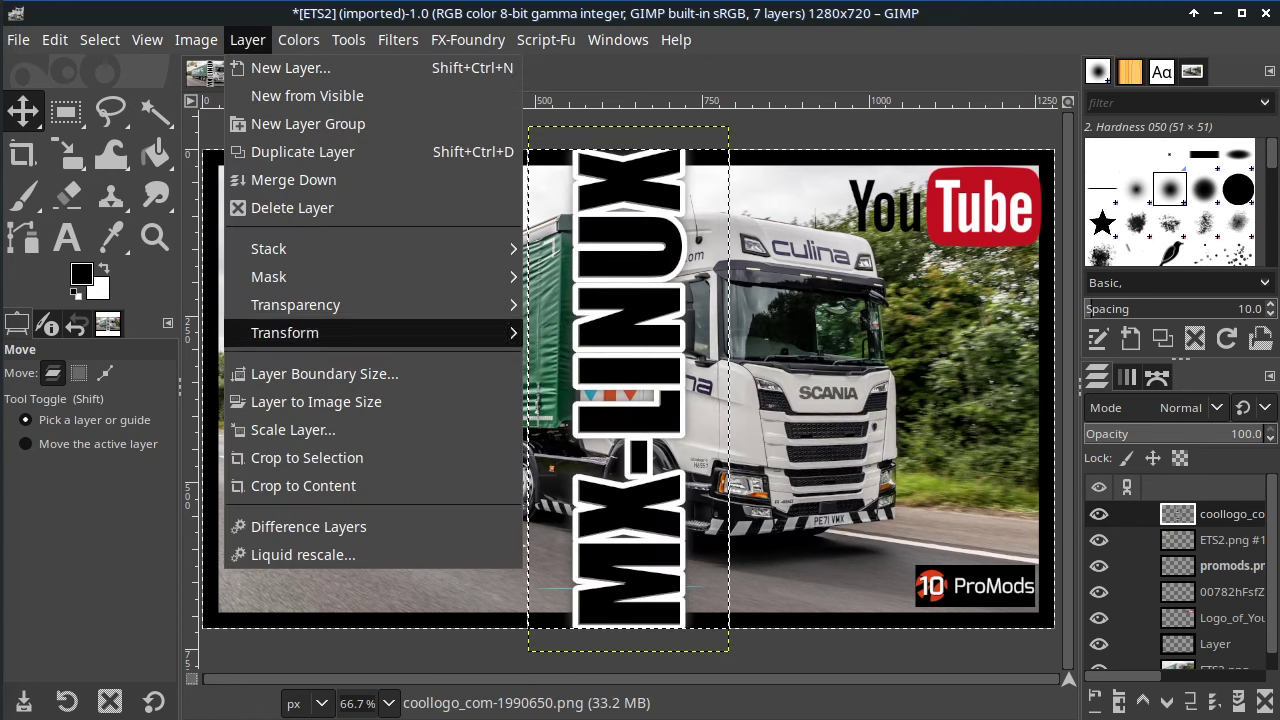
{"action": "left_click", "coordinate": [285, 429]}
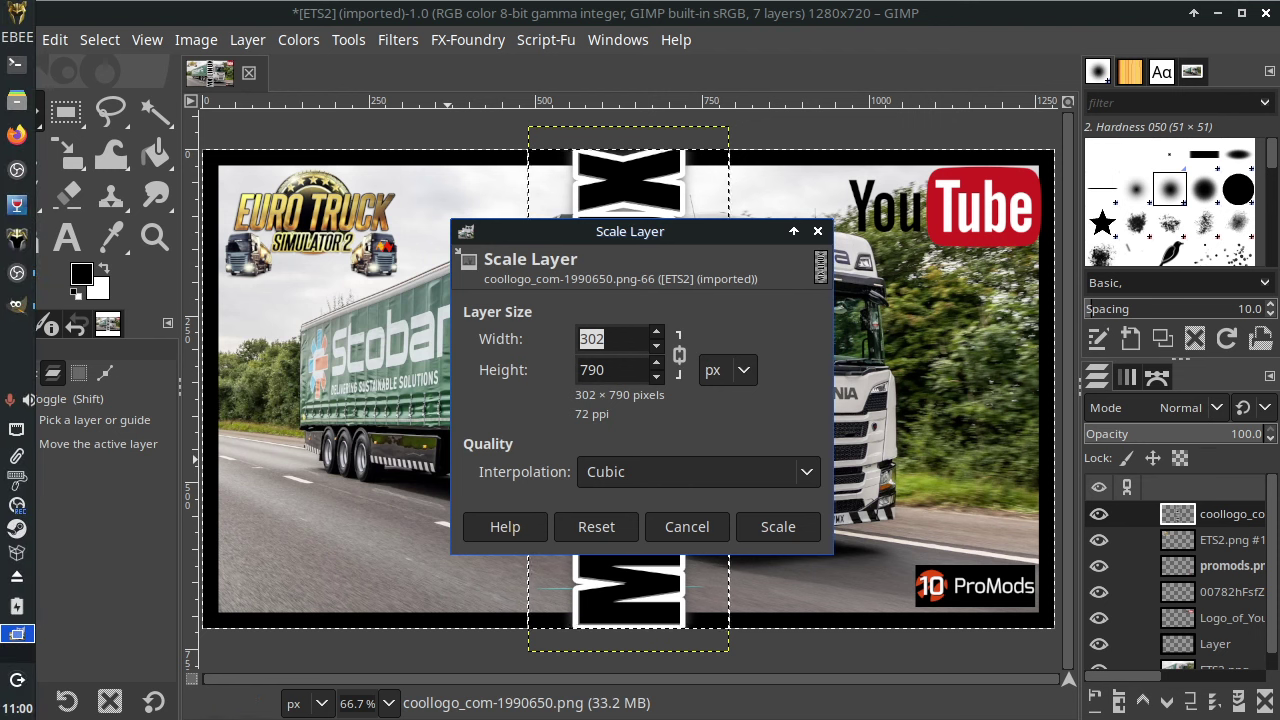
{"action": "key", "text": "Tab"}
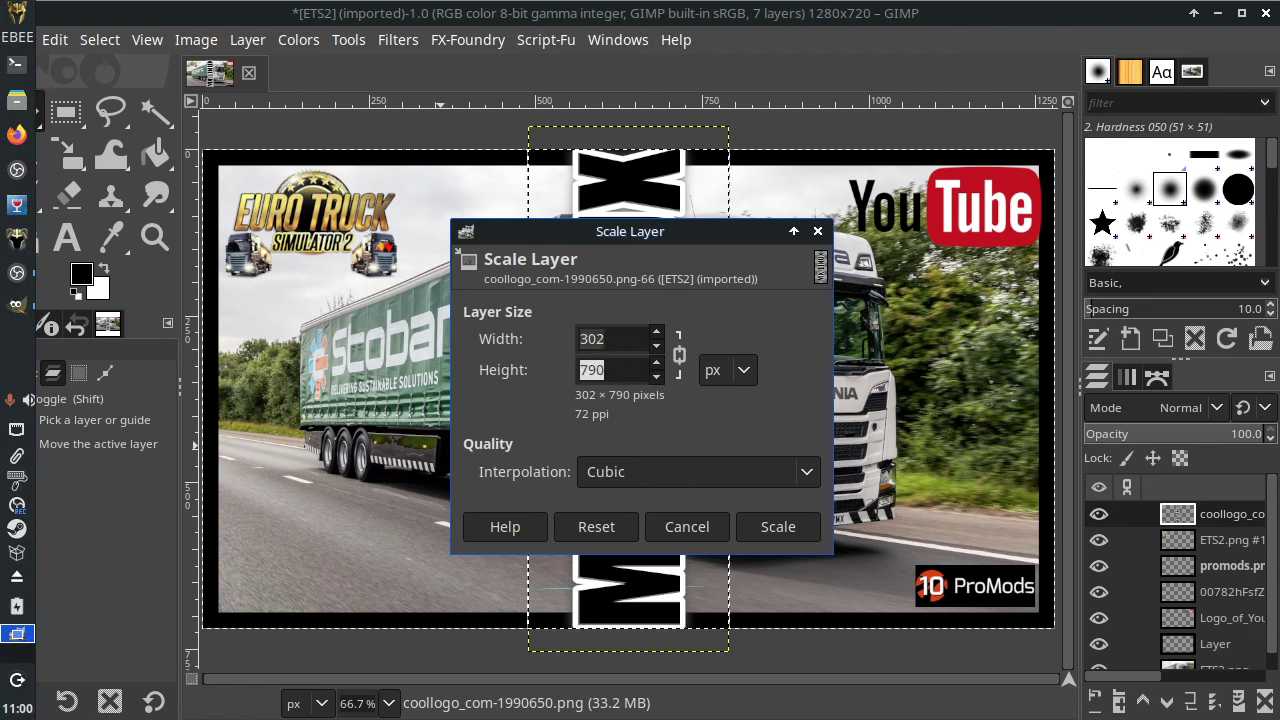
{"action": "type", "text": "390"}
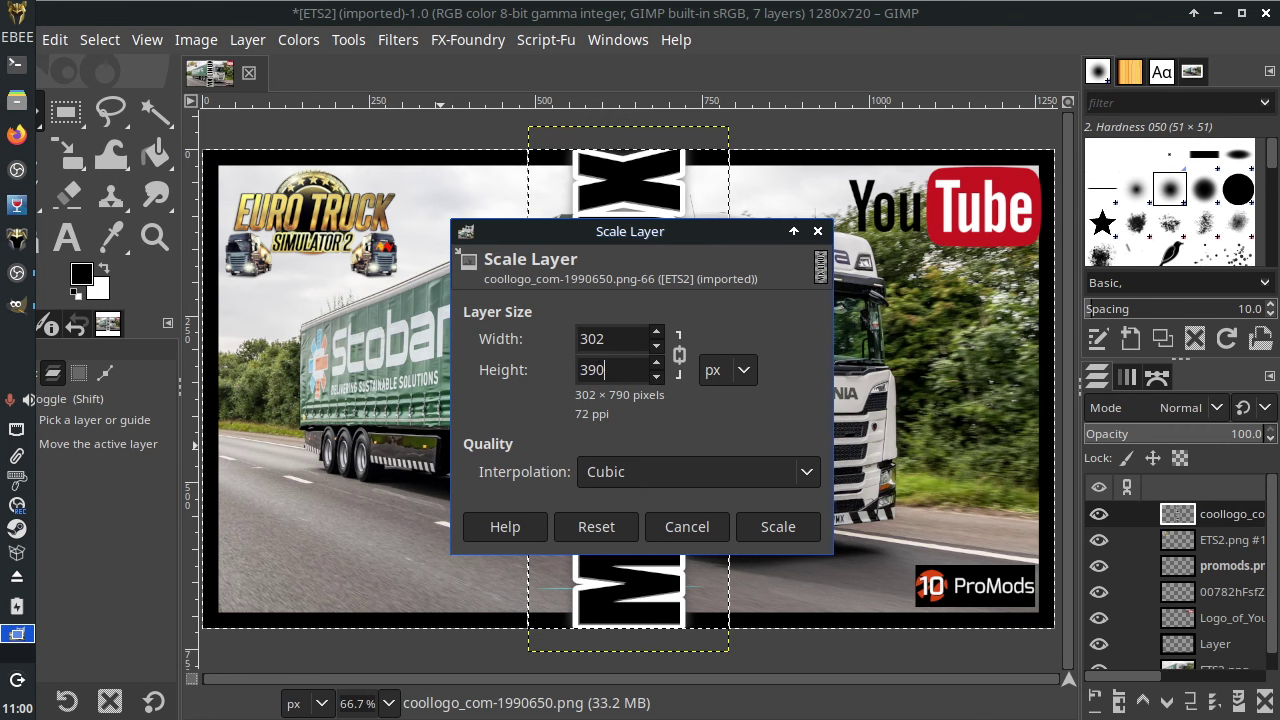
{"action": "key", "text": "Tab"}
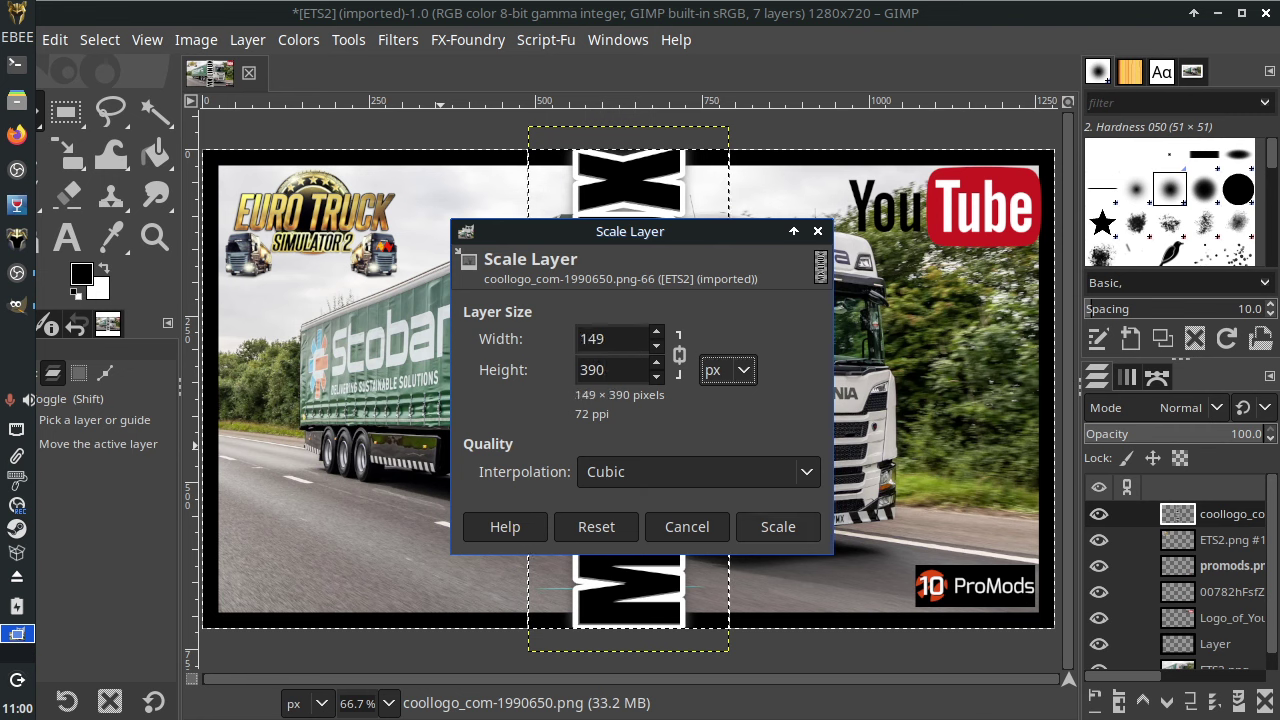
{"action": "key", "text": "Return"}
{"action": "left_click", "coordinate": [628, 390]}
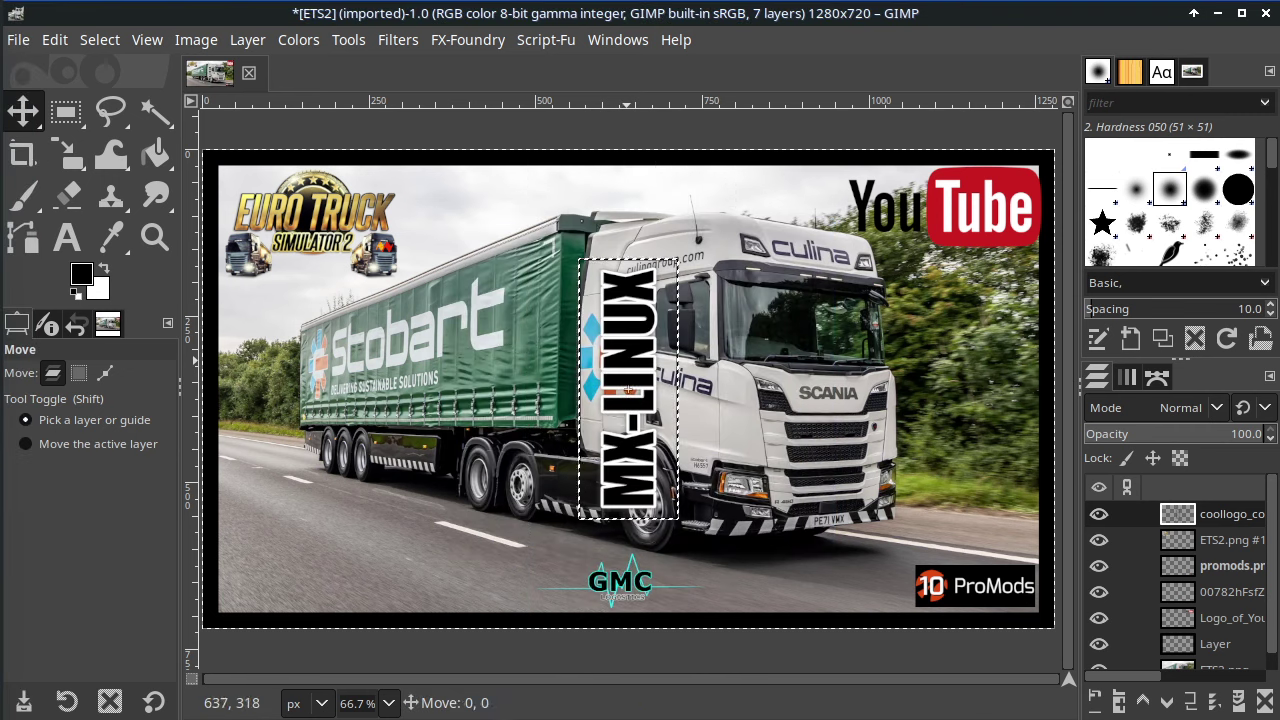
{"action": "left_click_drag", "start_coordinate": [628, 390], "coordinate": [256, 482]}
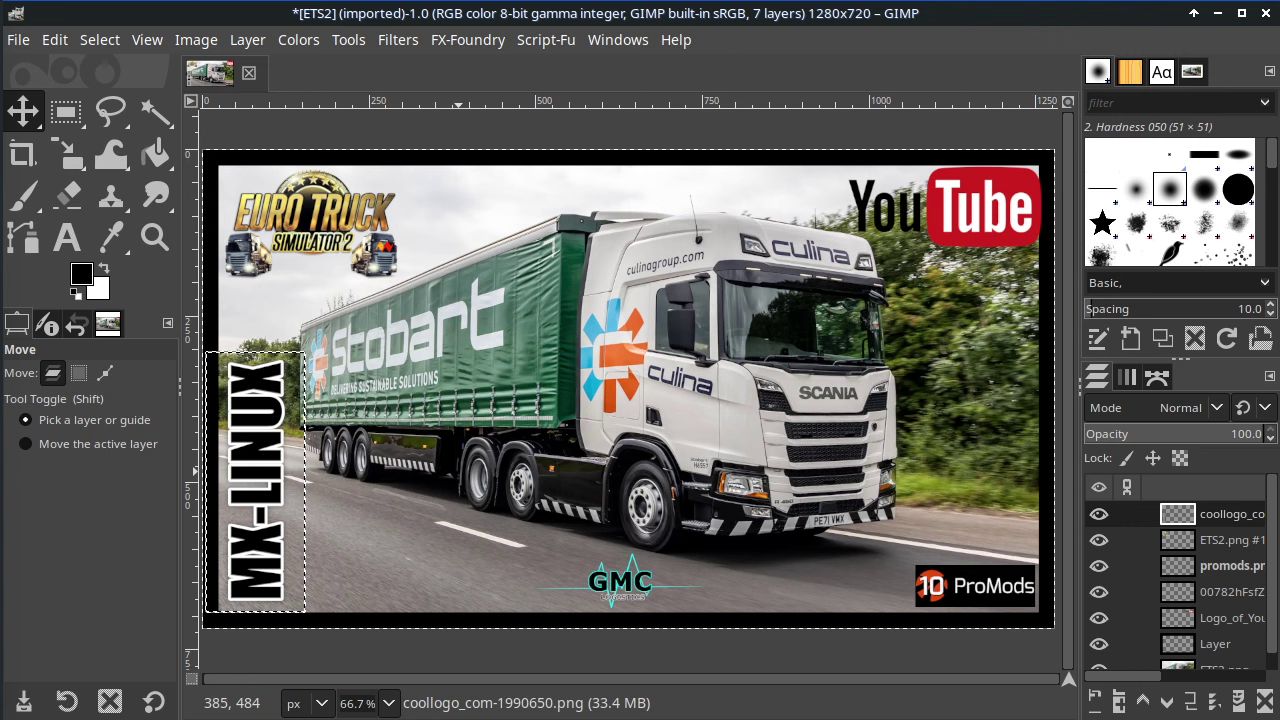
Step: Browse the Logos folder in the home directory and add the purple Stroke Association PNG as a new layer
{"action": "left_click", "coordinate": [18, 39]}
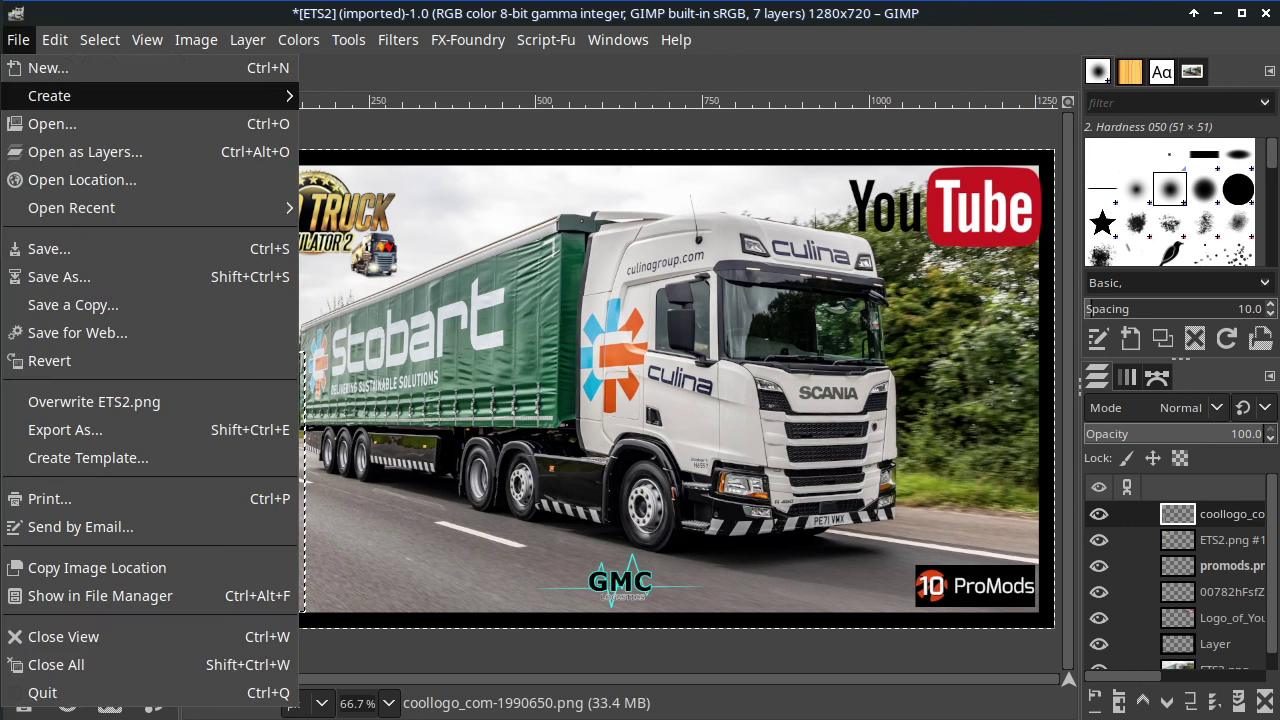
{"action": "left_click", "coordinate": [86, 151]}
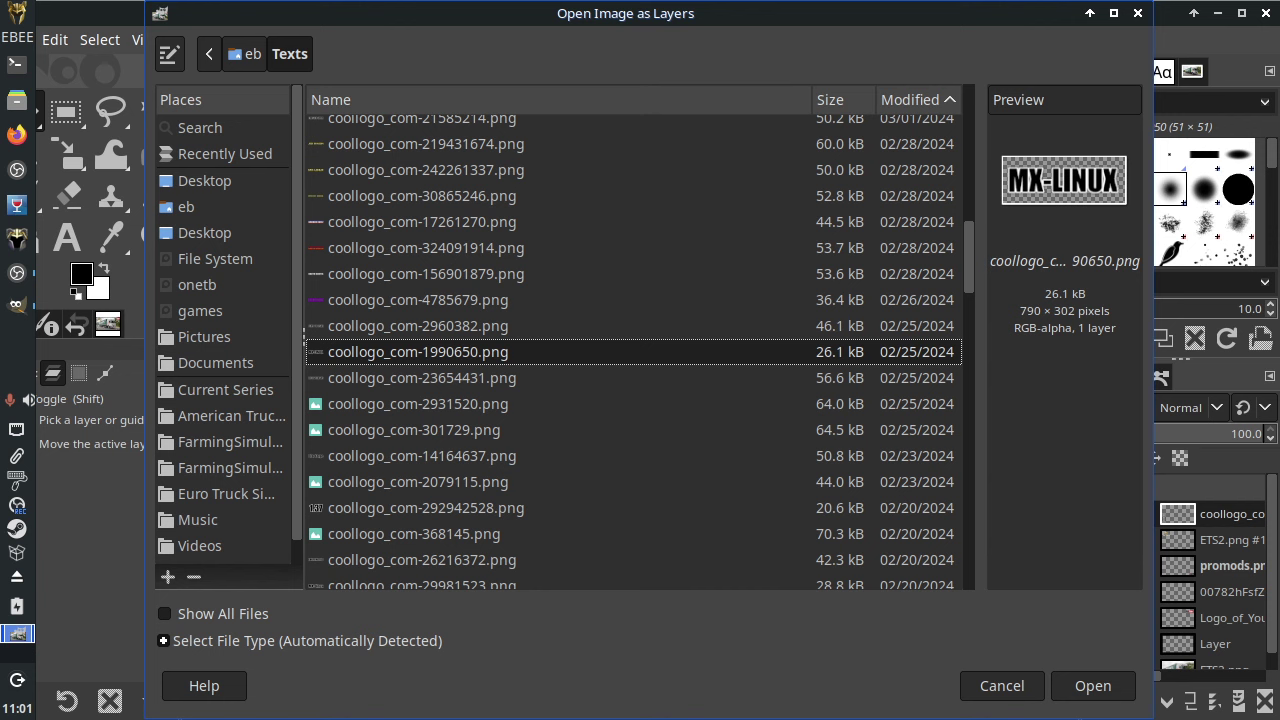
{"action": "left_click", "coordinate": [186, 206]}
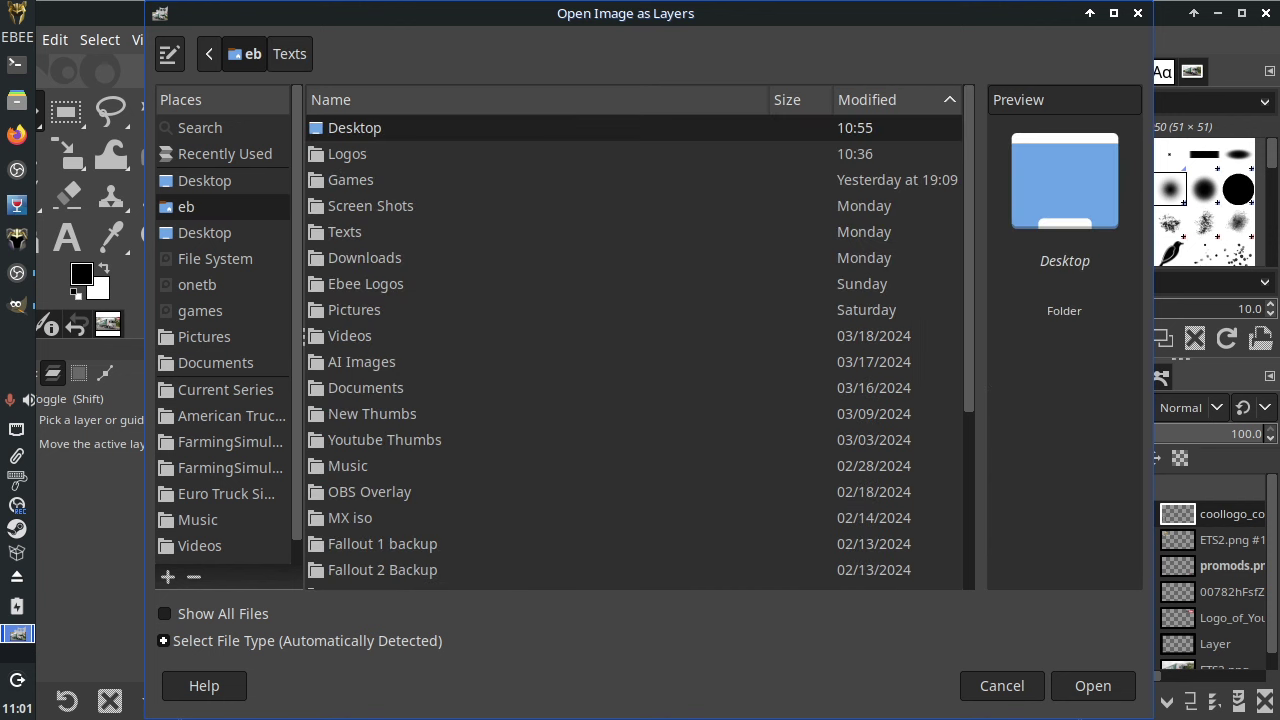
{"action": "key", "text": "Down"}
{"action": "key", "text": "Return"}
{"action": "scroll", "coordinate": [634, 340], "scroll_direction": "down", "scroll_amount": 15}
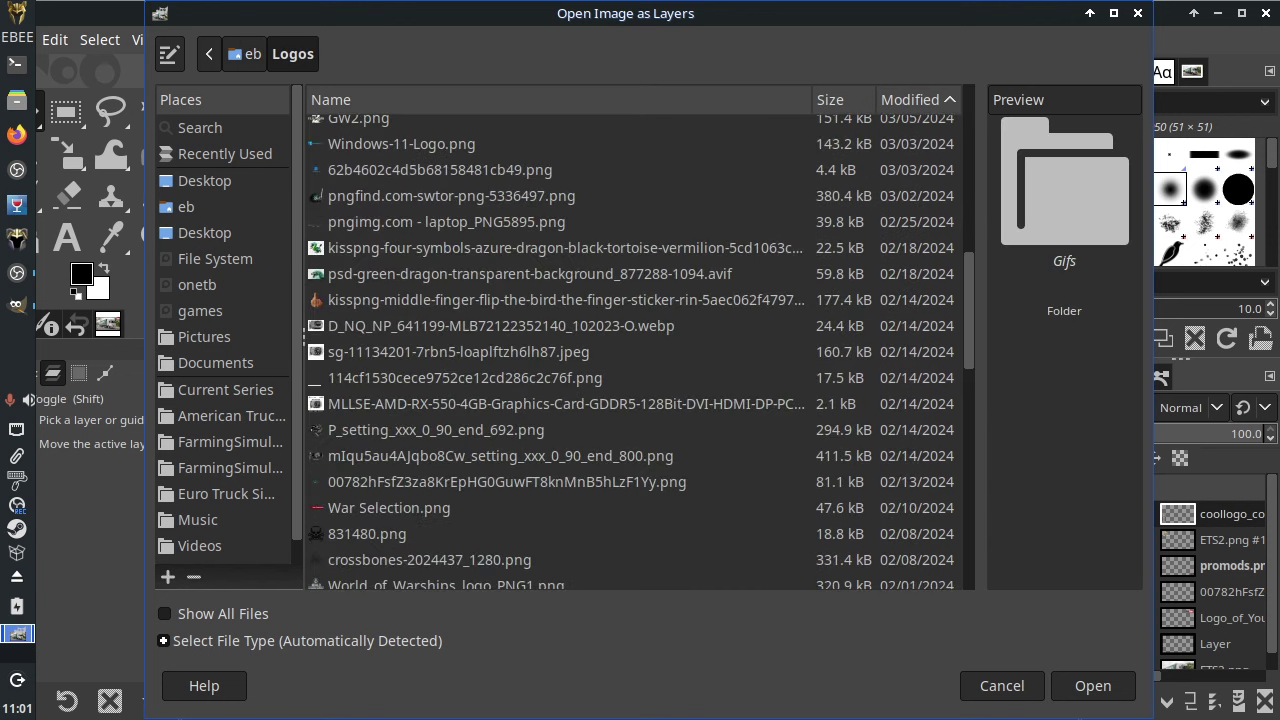
{"action": "scroll", "coordinate": [634, 340], "scroll_direction": "down", "scroll_amount": 2}
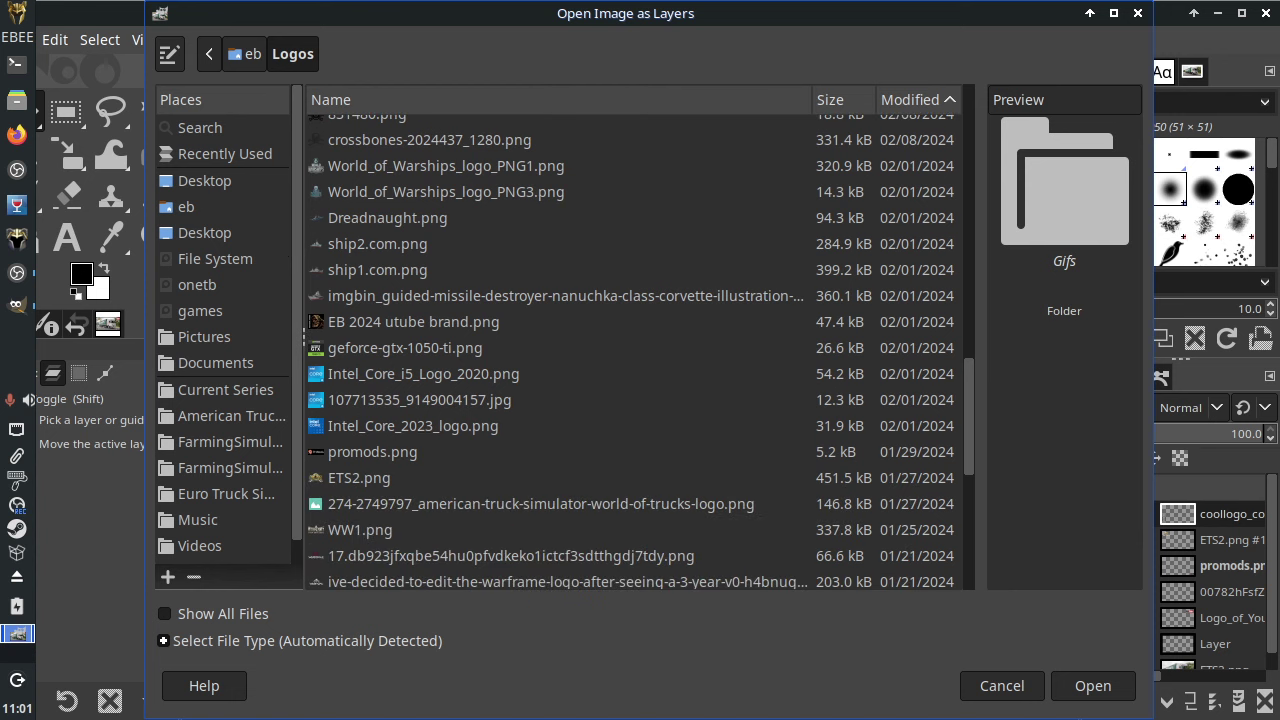
{"action": "scroll", "coordinate": [634, 340], "scroll_direction": "up", "scroll_amount": 6}
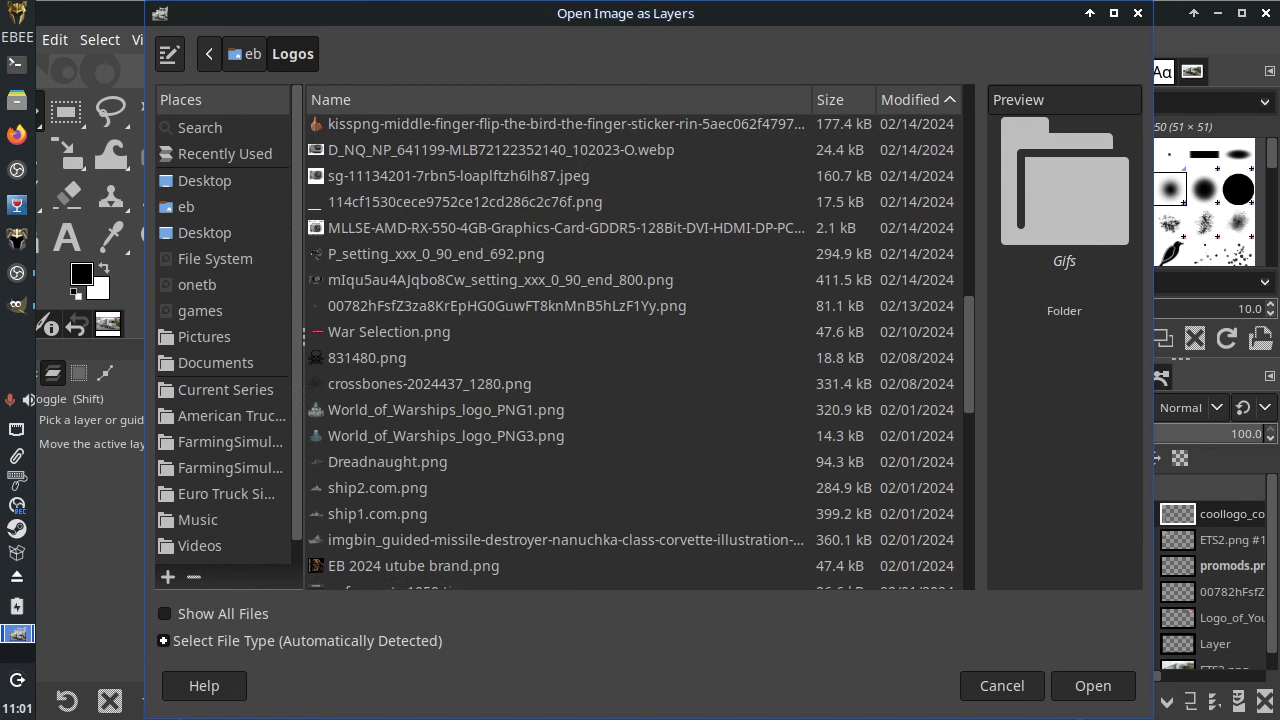
{"action": "scroll", "coordinate": [634, 340], "scroll_direction": "up", "scroll_amount": 10}
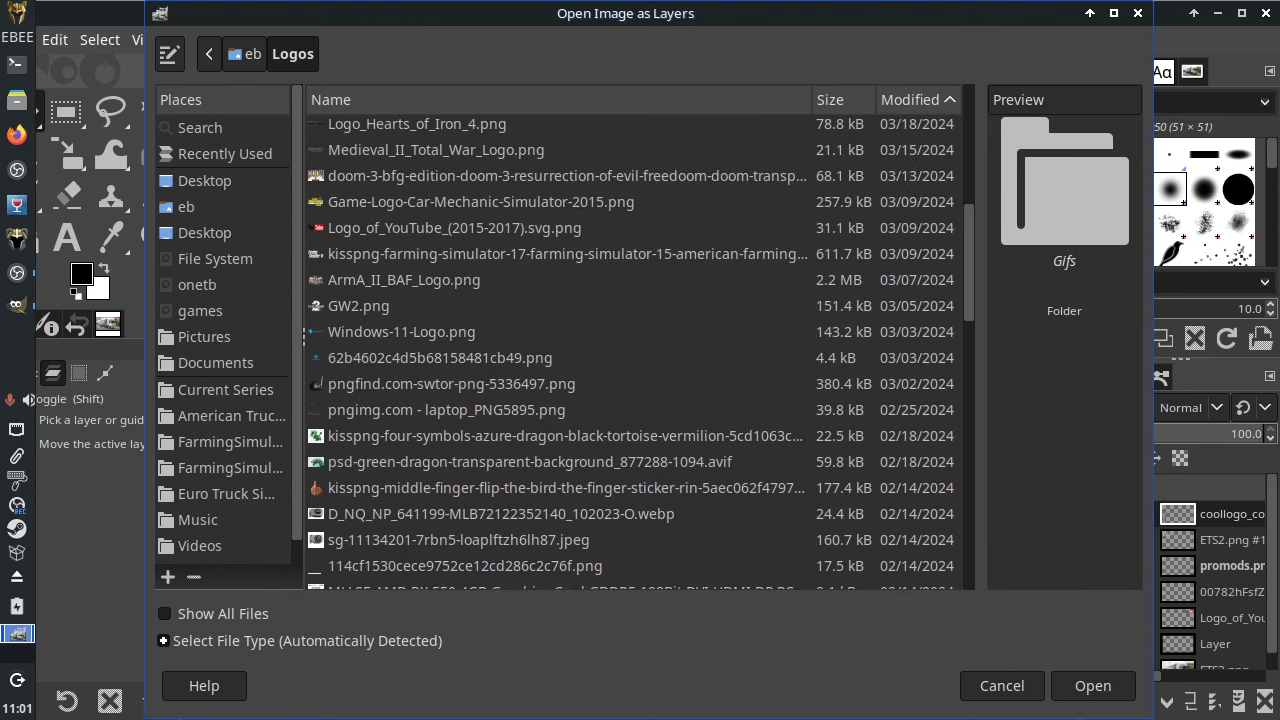
{"action": "scroll", "coordinate": [634, 340], "scroll_direction": "down", "scroll_amount": 7}
{"action": "scroll", "coordinate": [634, 340], "scroll_direction": "down", "scroll_amount": 15}
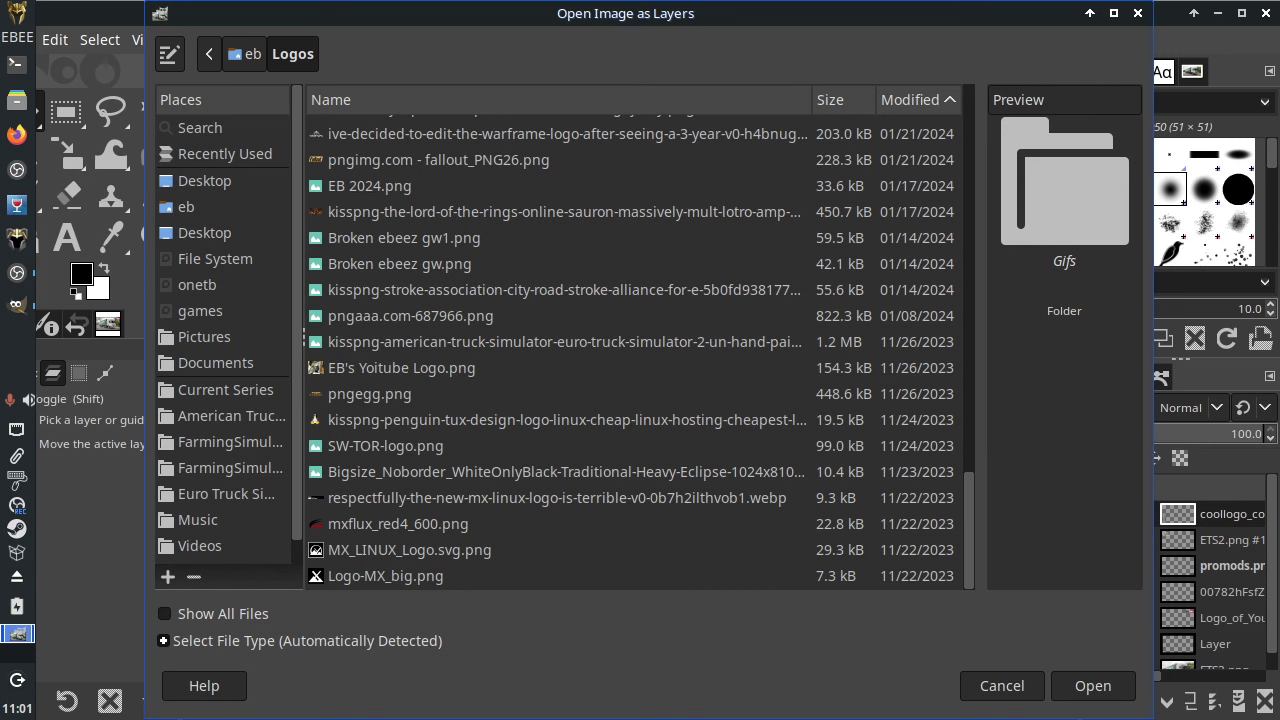
{"action": "left_click", "coordinate": [564, 290]}
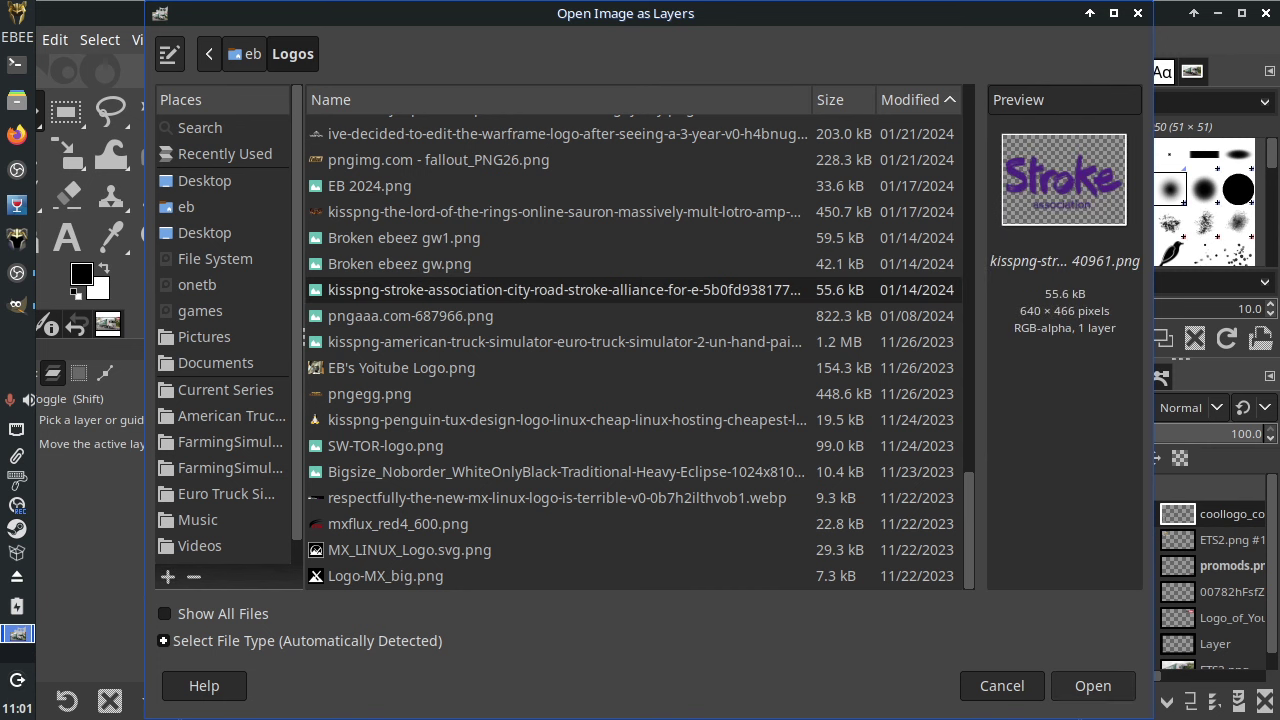
{"action": "double_click", "coordinate": [410, 289]}
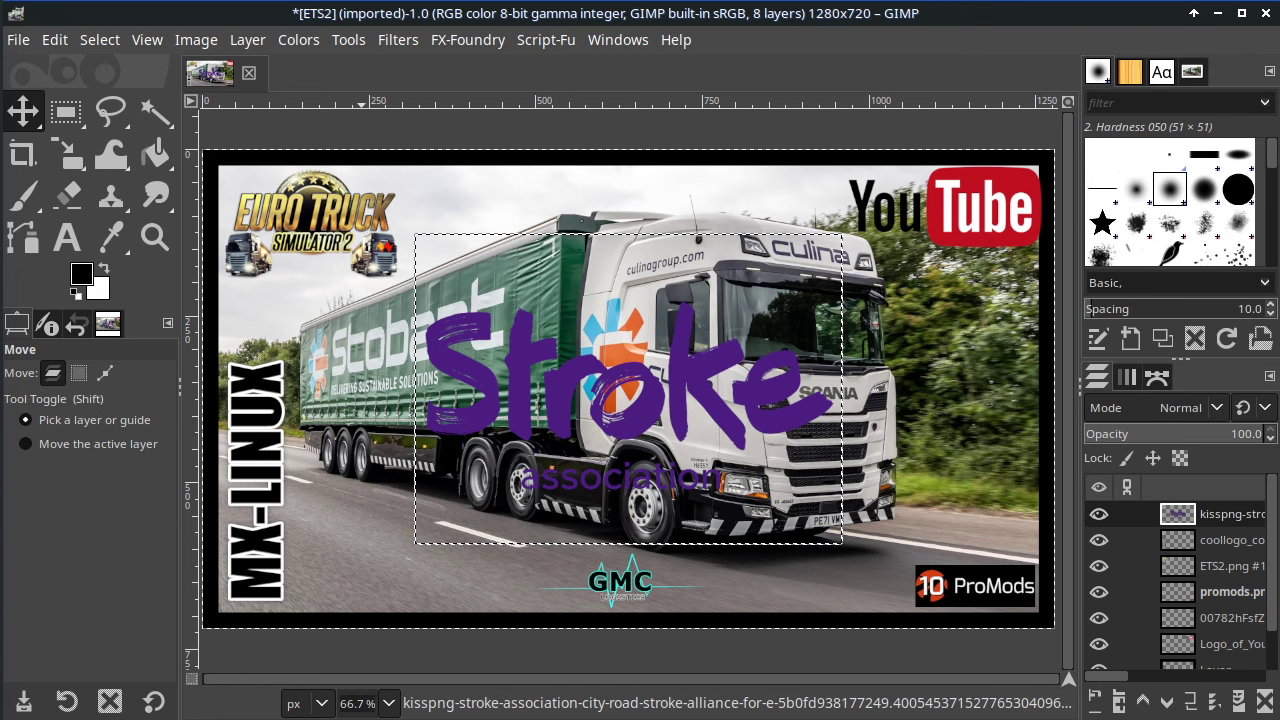
Step: Scale the Stroke Association layer to 240 × 175 px
{"action": "left_click", "coordinate": [247, 39]}
{"action": "left_click", "coordinate": [300, 429]}
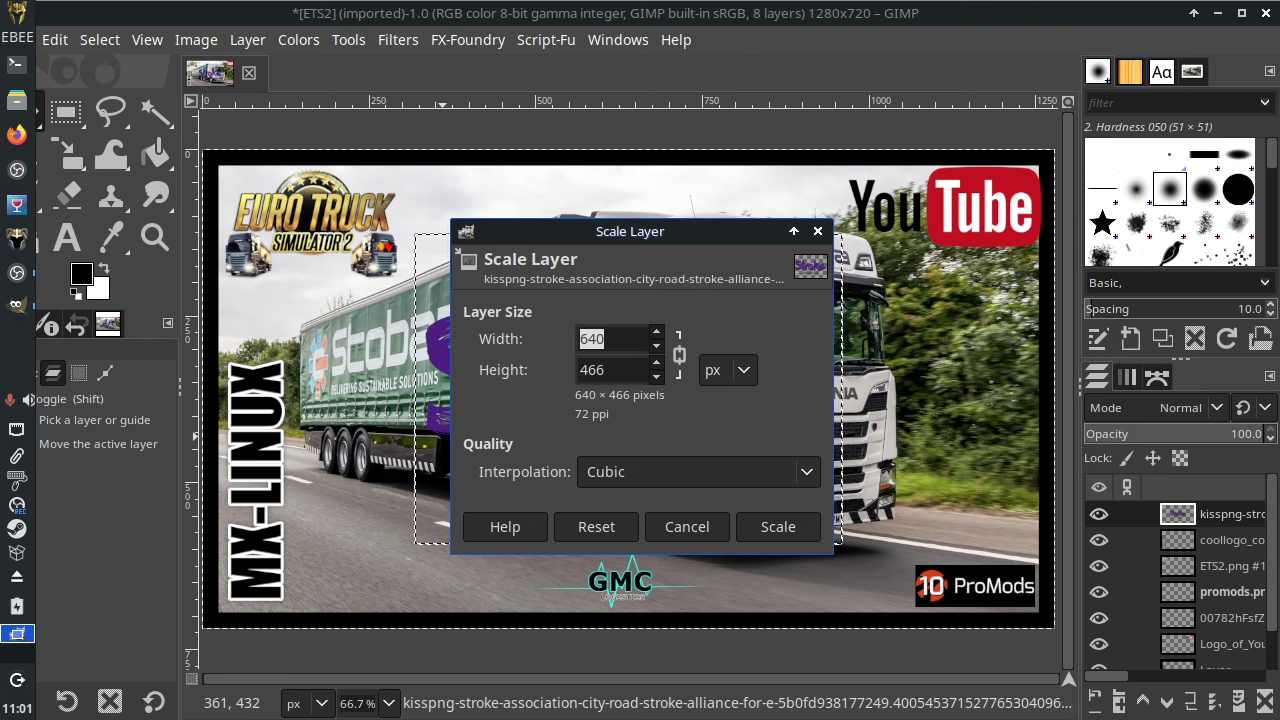
{"action": "type", "text": "240"}
{"action": "key", "text": "Tab"}
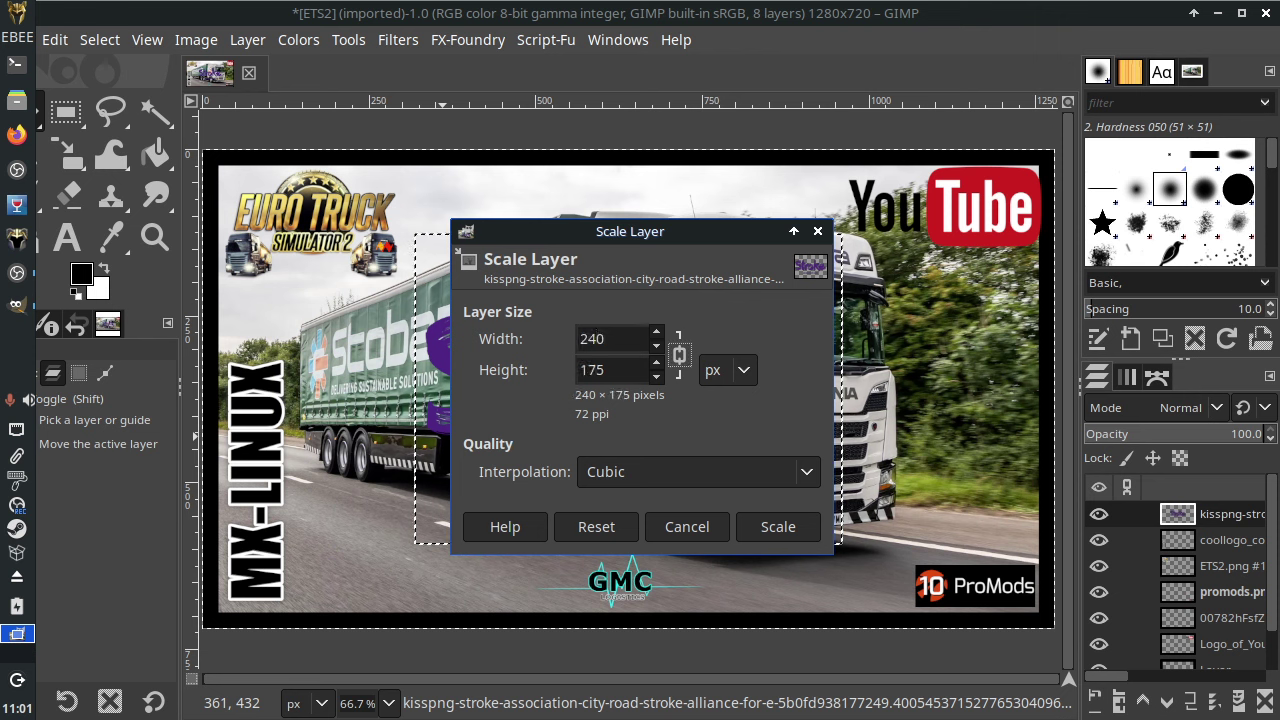
{"action": "key", "text": "Return"}
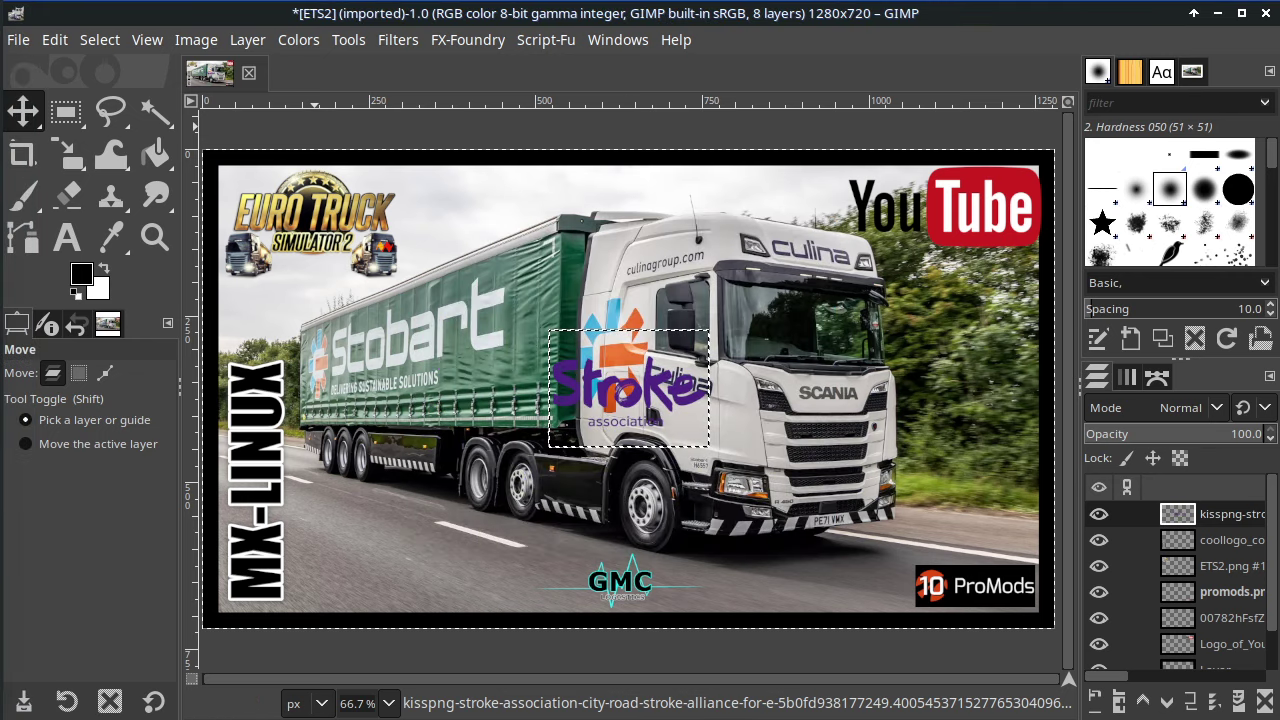
Step: Scale the Stroke Association layer to 140 px wide and move it onto the road between the MX-LINUX text and the GMC logo
{"action": "left_click", "coordinate": [247, 39]}
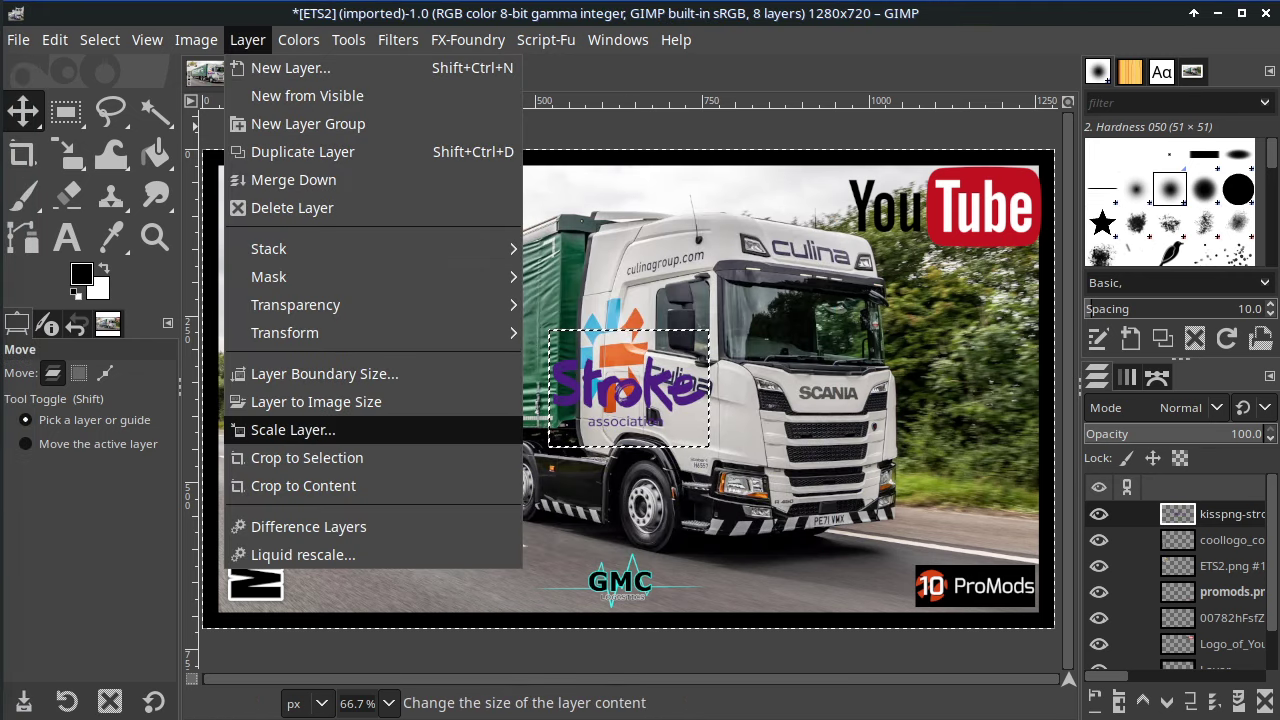
{"action": "left_click", "coordinate": [334, 429]}
{"action": "type", "text": "140"}
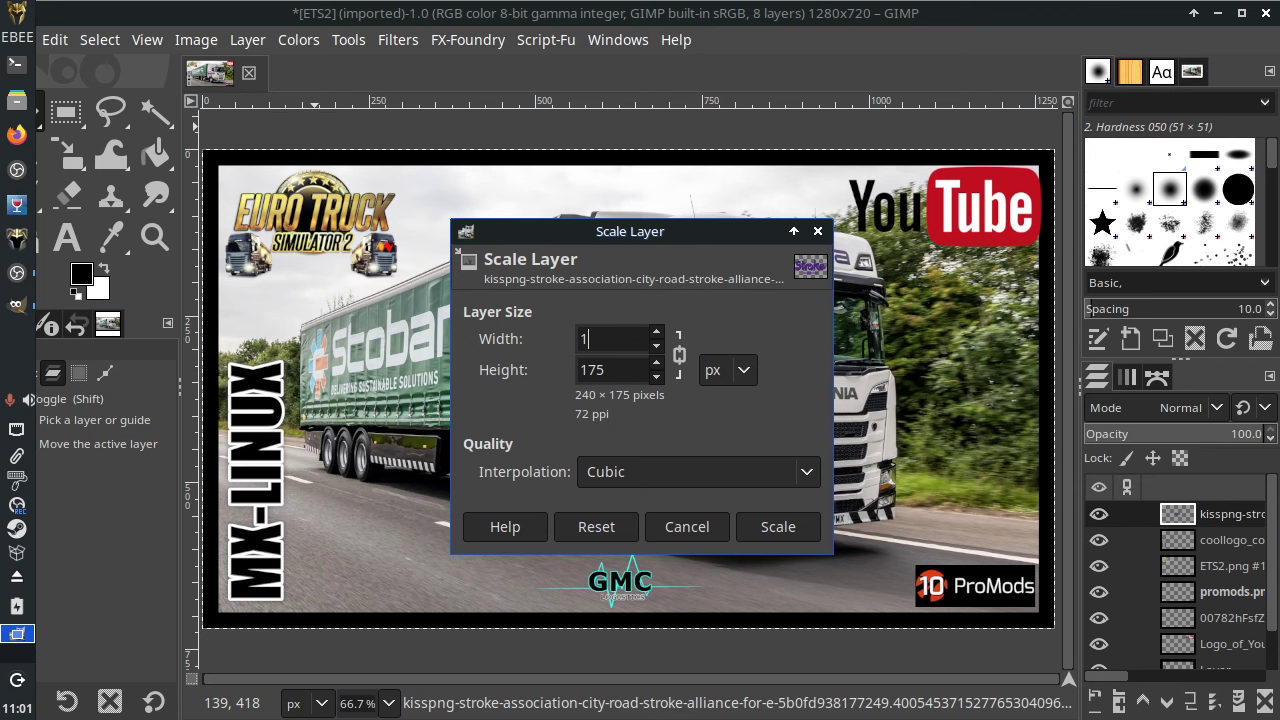
{"action": "key", "text": "Tab"}
{"action": "left_click", "coordinate": [778, 526]}
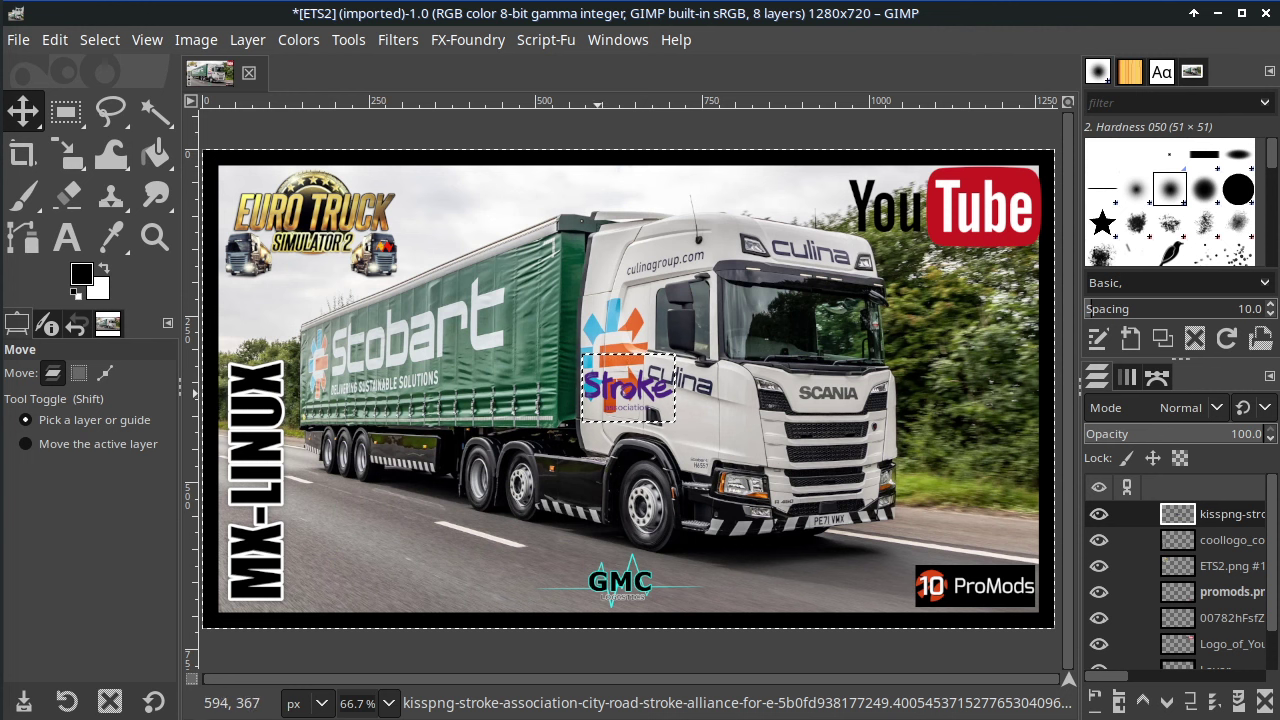
{"action": "mouse_move", "coordinate": [589, 379]}
{"action": "left_mouse_down"}
{"action": "mouse_move", "coordinate": [460, 548]}
{"action": "mouse_move", "coordinate": [403, 580]}
{"action": "left_mouse_up"}
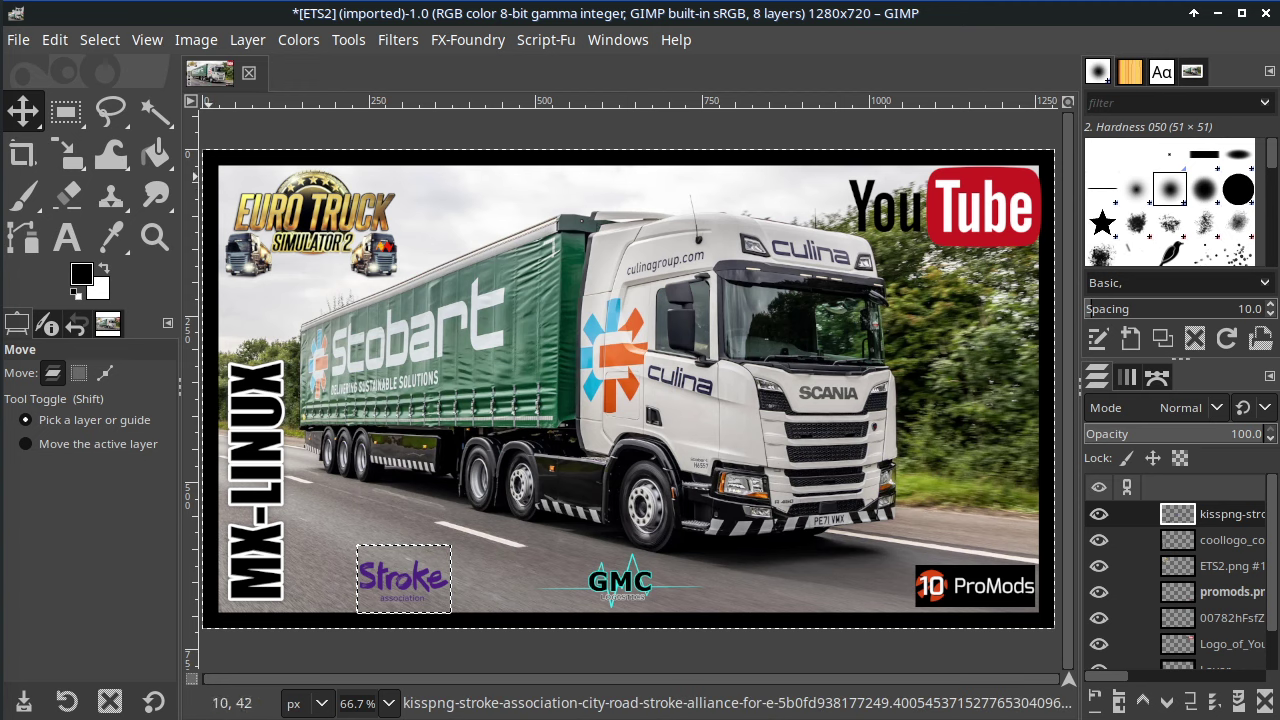
{"action": "left_click", "coordinate": [18, 39]}
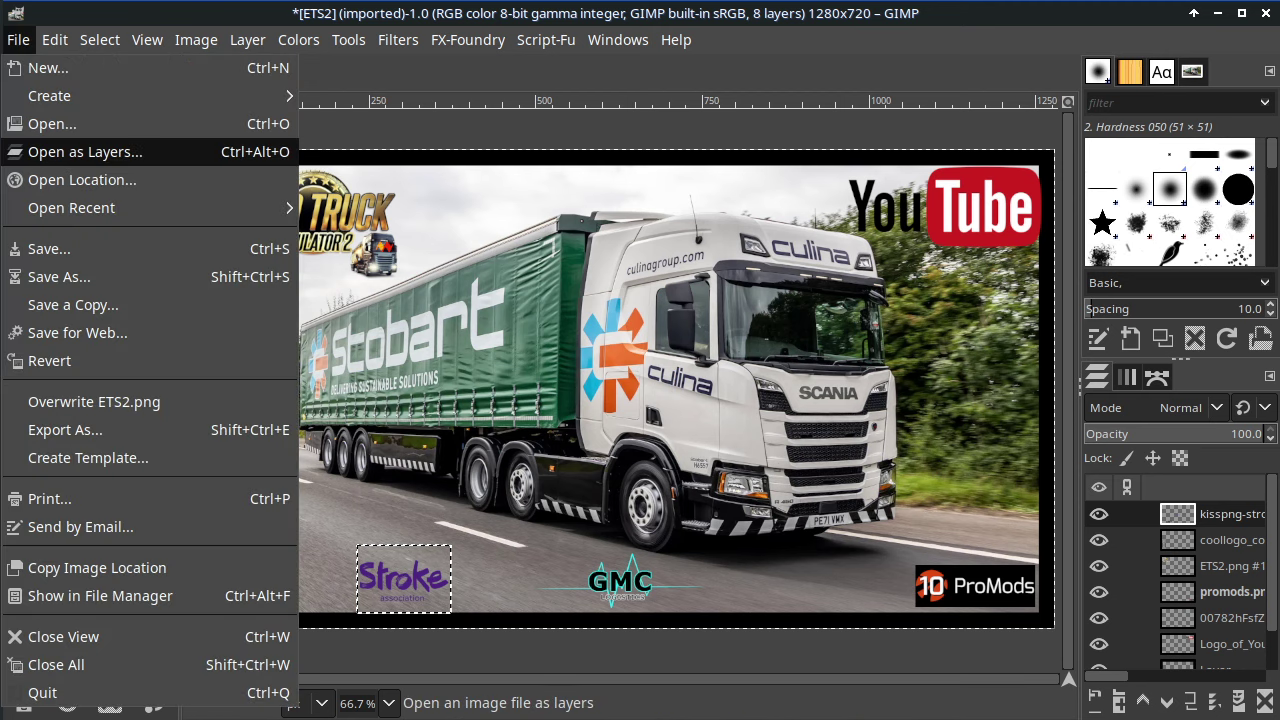
{"action": "left_click", "coordinate": [80, 148]}
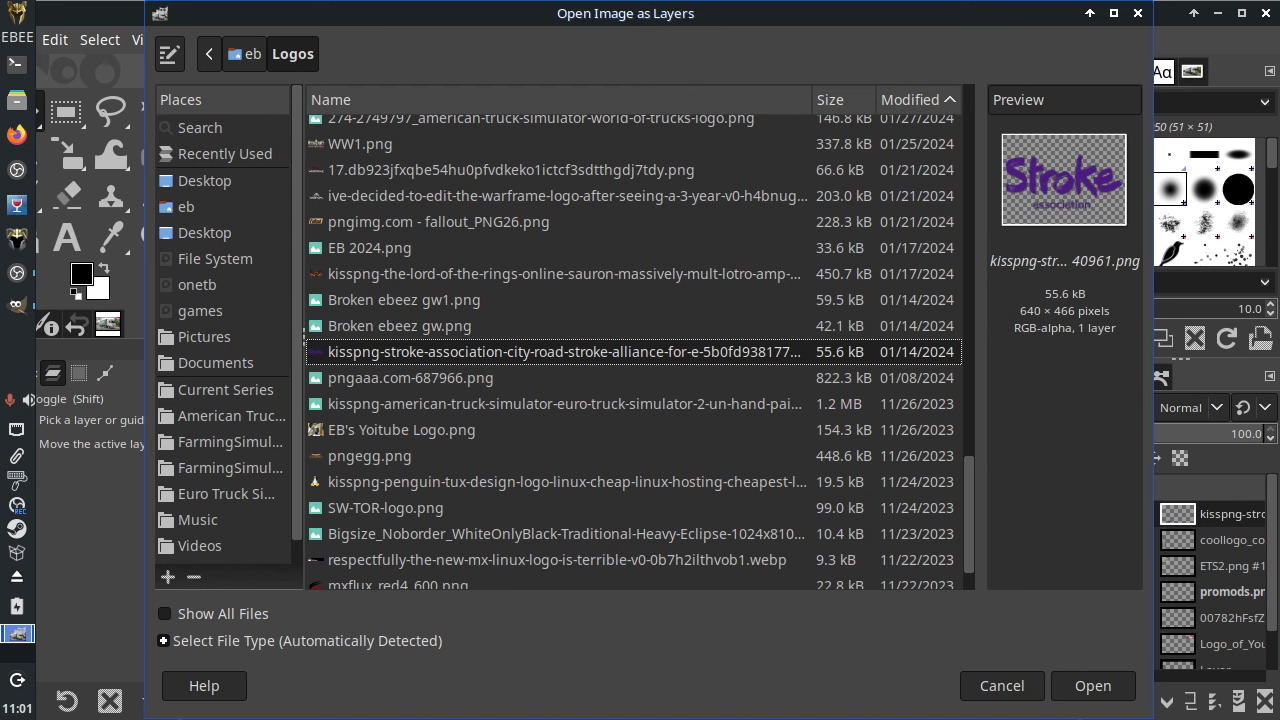
{"action": "scroll", "coordinate": [633, 350], "scroll_direction": "up", "scroll_amount": 3}
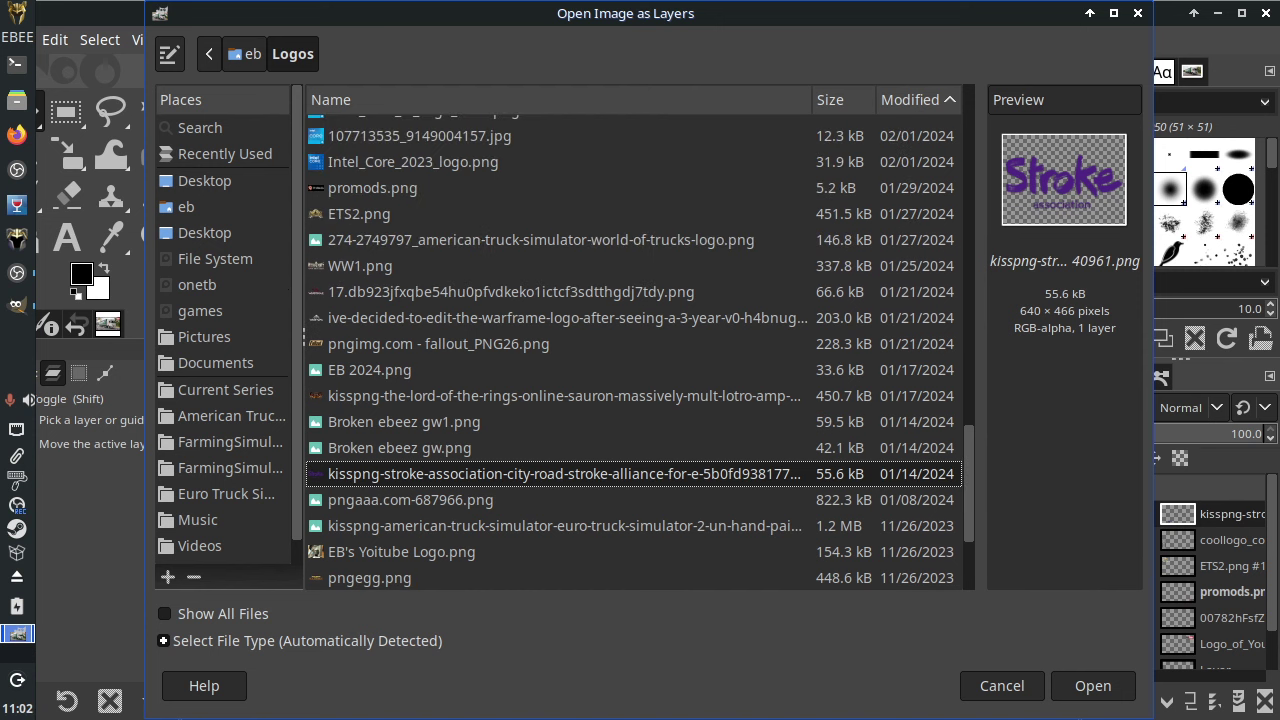
{"action": "left_click", "coordinate": [540, 240]}
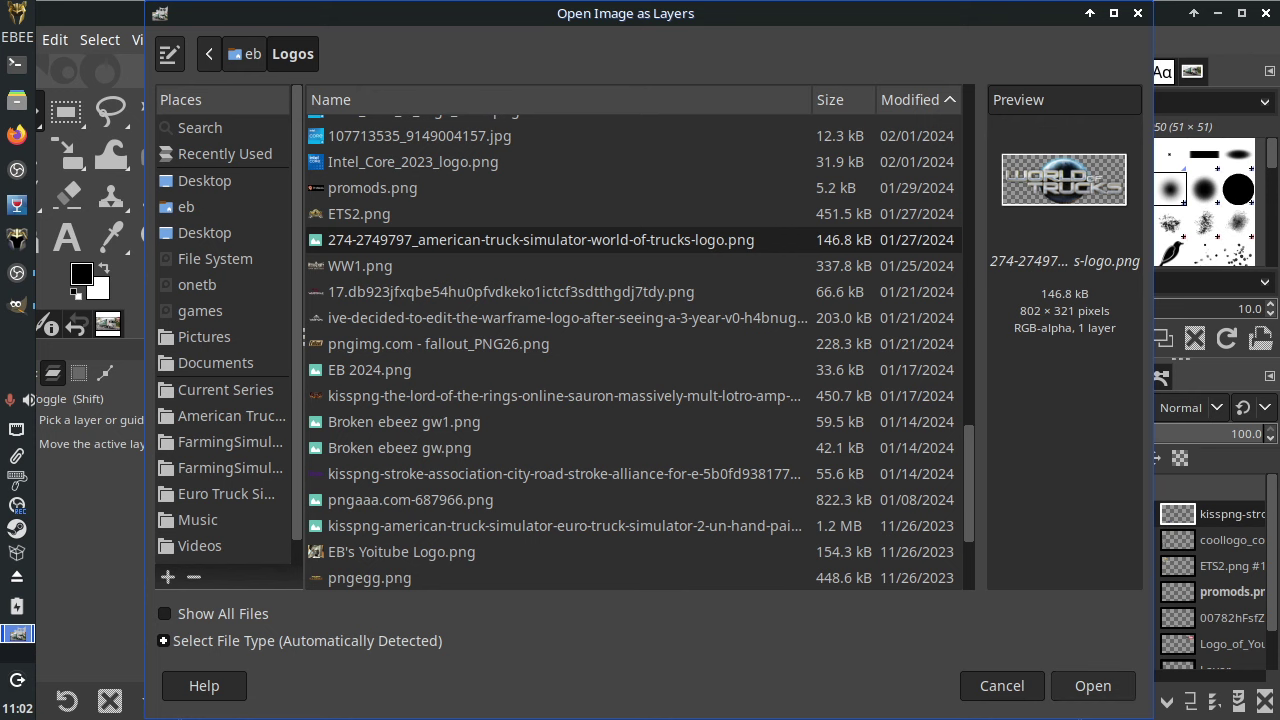
{"action": "double_click", "coordinate": [540, 240]}
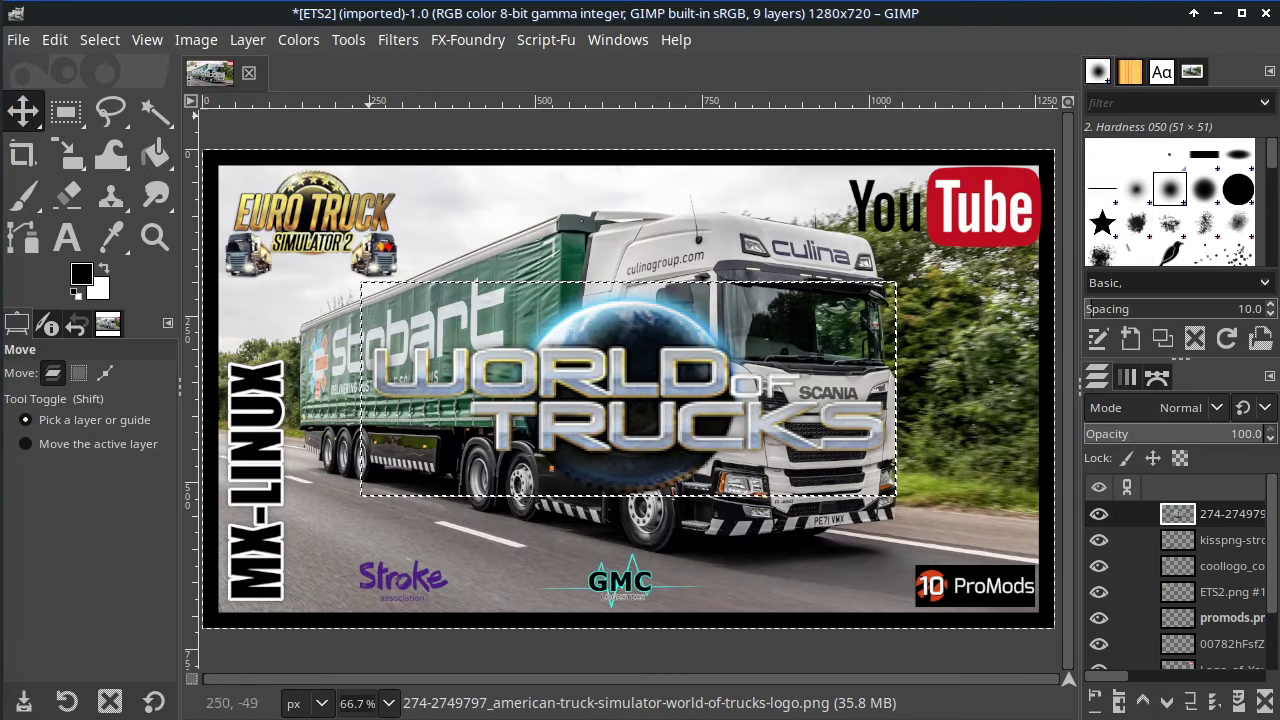
Step: Scale the World of Trucks layer to 202 × 81 px and move it between the GMC and ProMods logos
{"action": "left_click", "coordinate": [247, 39]}
{"action": "left_click", "coordinate": [272, 429]}
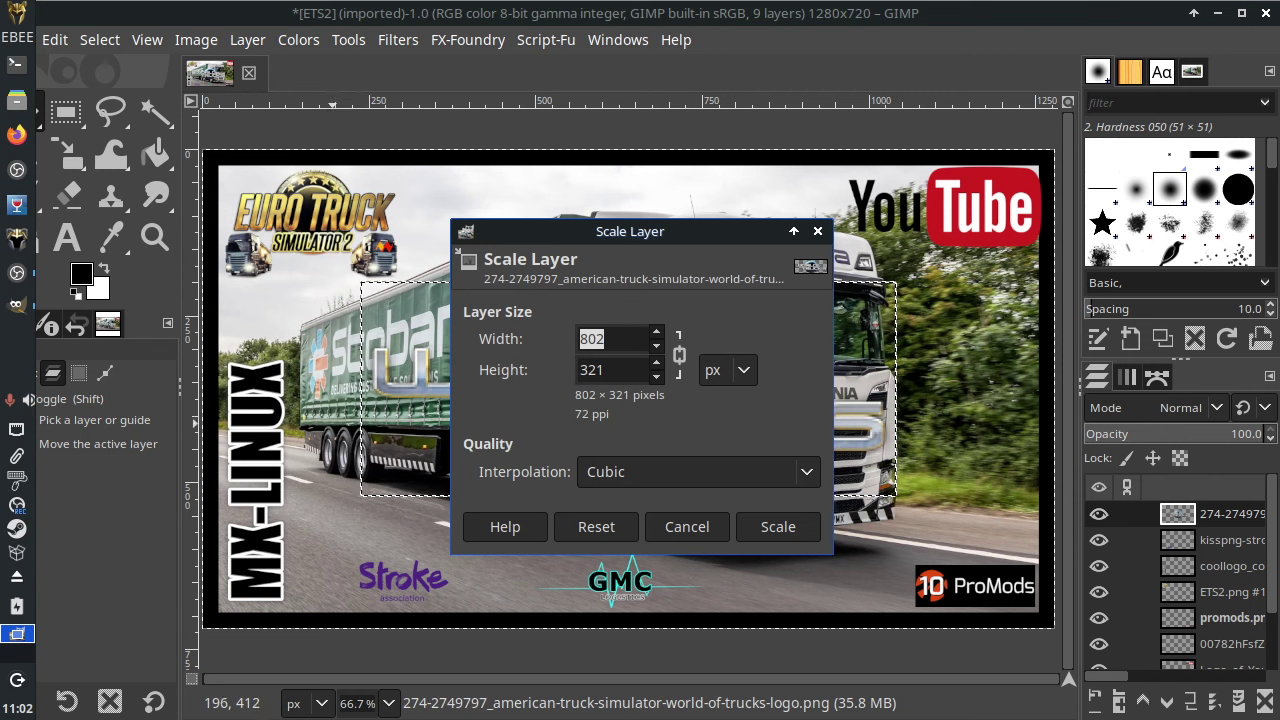
{"action": "type", "text": "202"}
{"action": "key", "text": "Tab"}
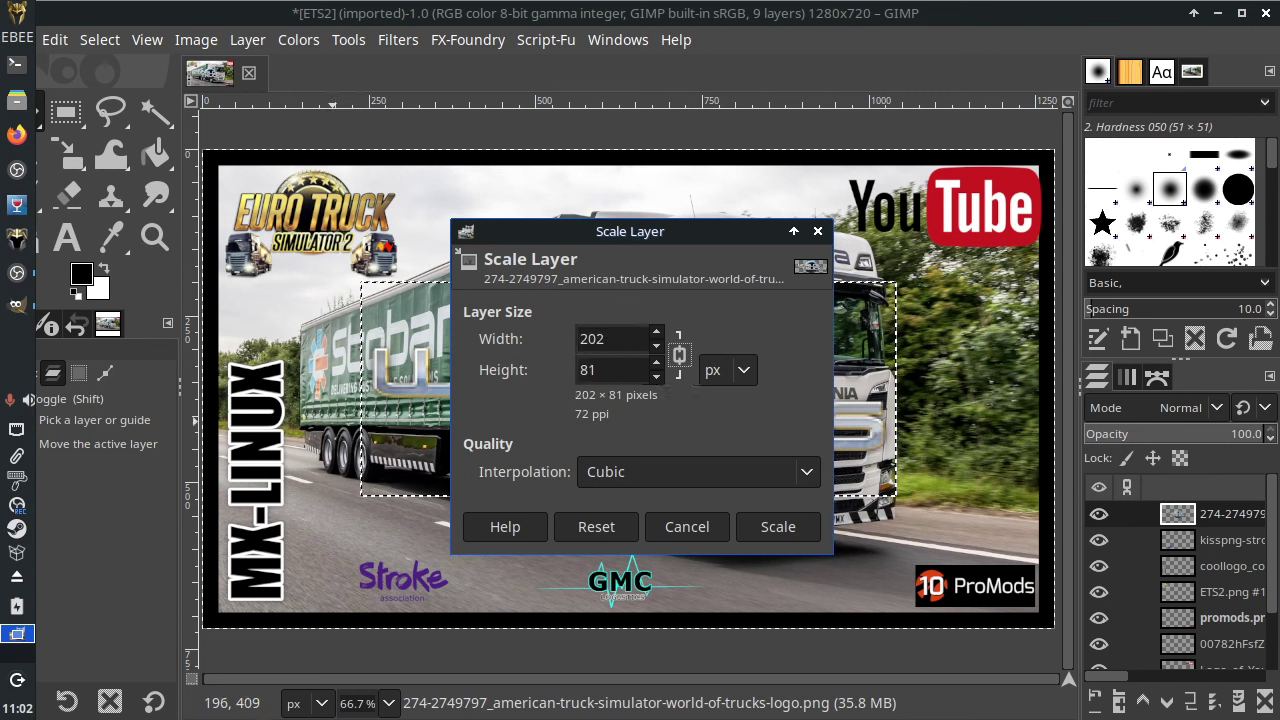
{"action": "left_click", "coordinate": [778, 526]}
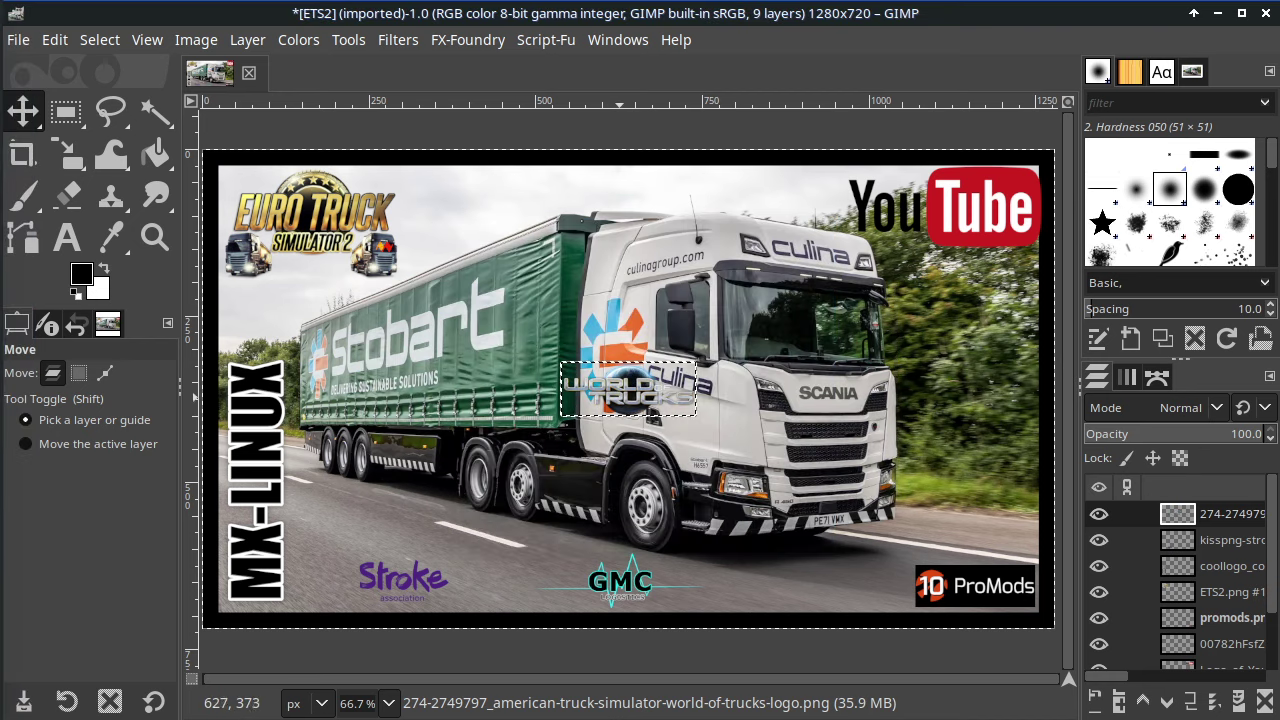
{"action": "left_click_drag", "start_coordinate": [626, 402], "coordinate": [807, 590]}
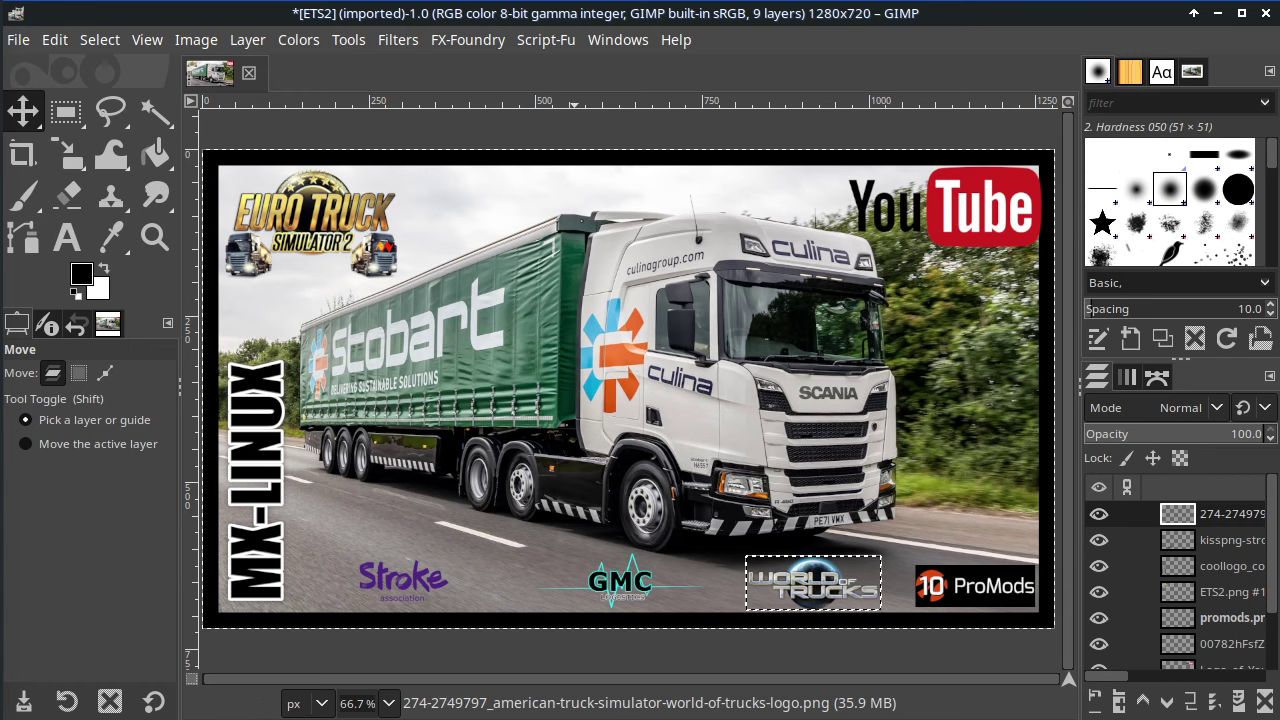
Step: Overwrite ETS2.png with the finished composition and quit GIMP, discarding the unsaved project changes
{"action": "left_click", "coordinate": [18, 40]}
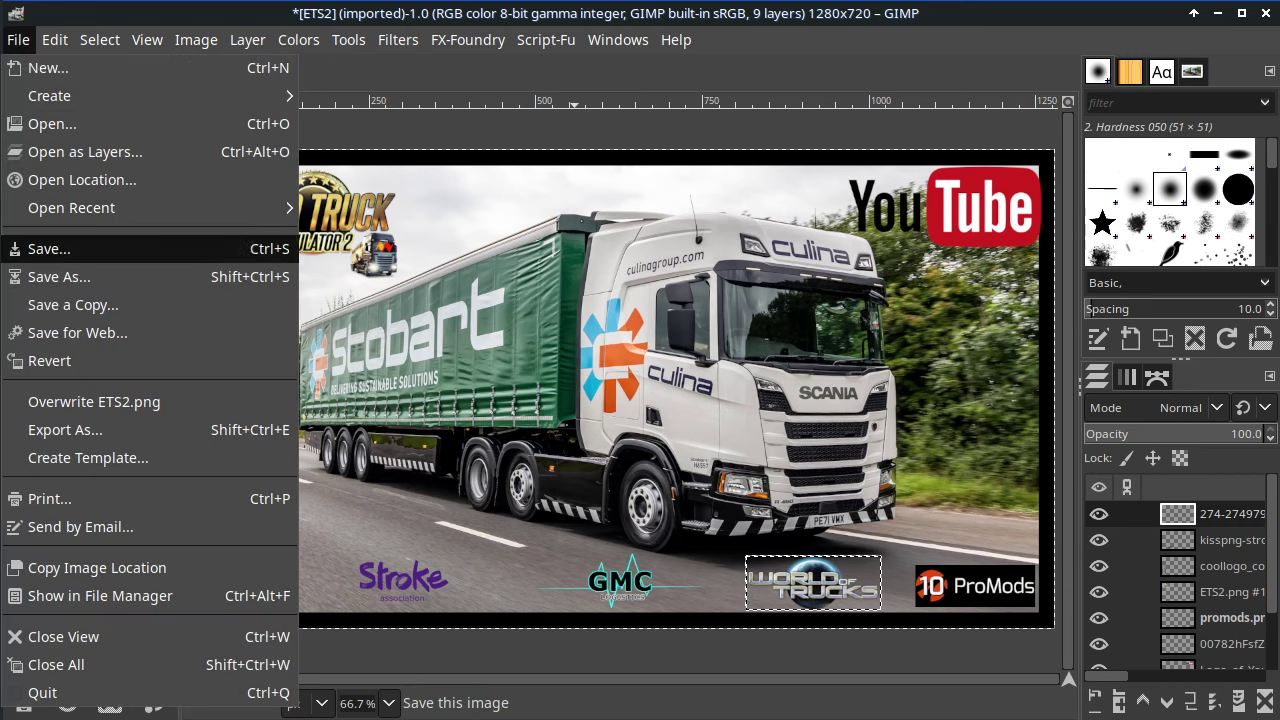
{"action": "left_click", "coordinate": [94, 401]}
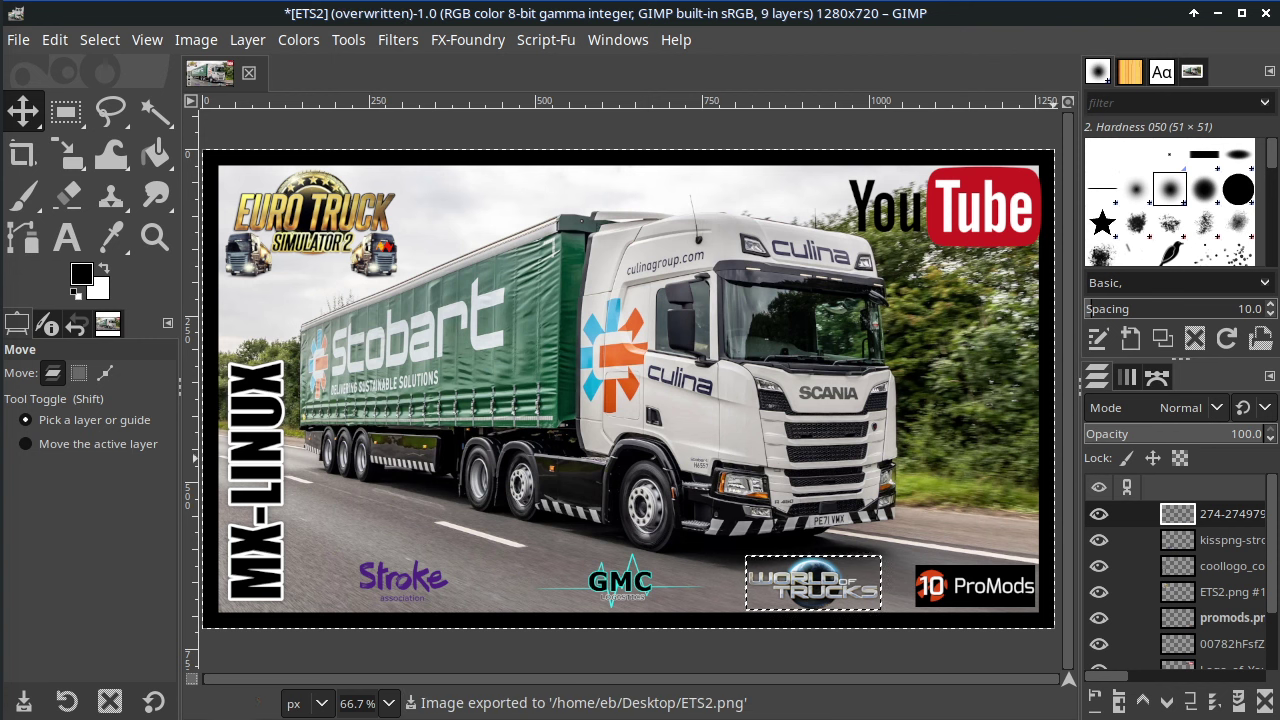
{"action": "left_click", "coordinate": [1268, 13]}
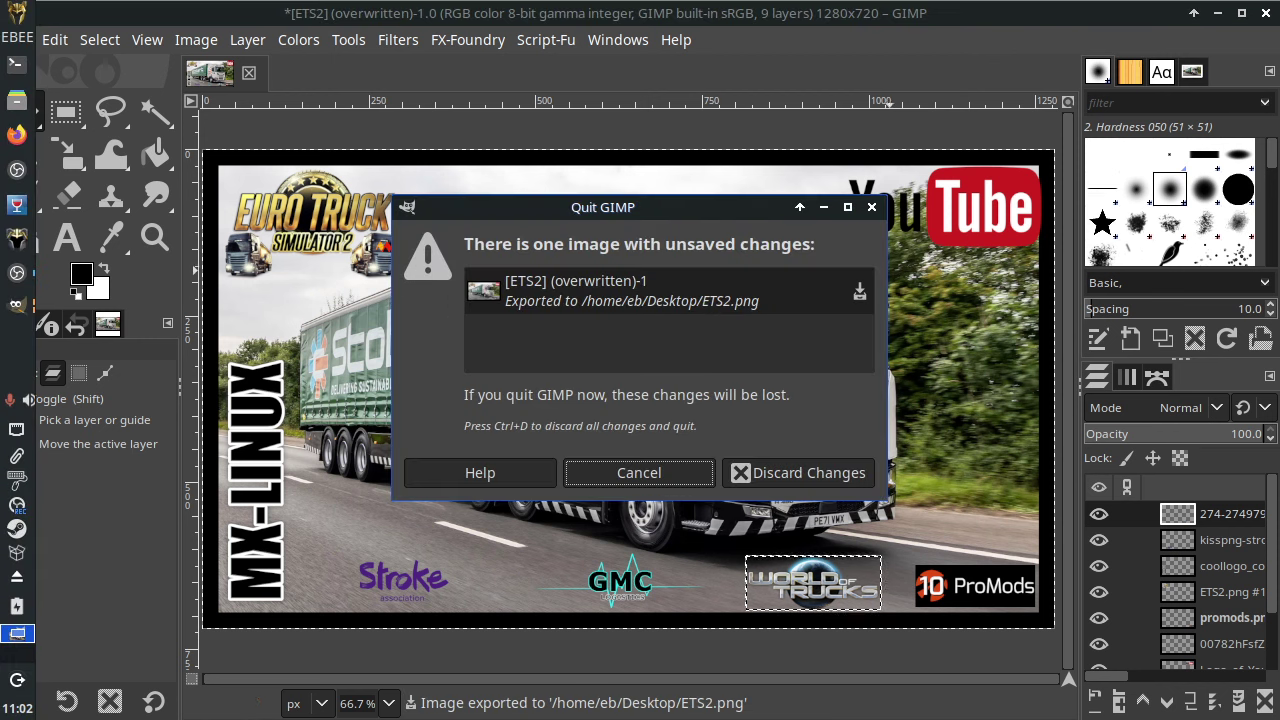
{"action": "key", "text": "ctrl+d"}
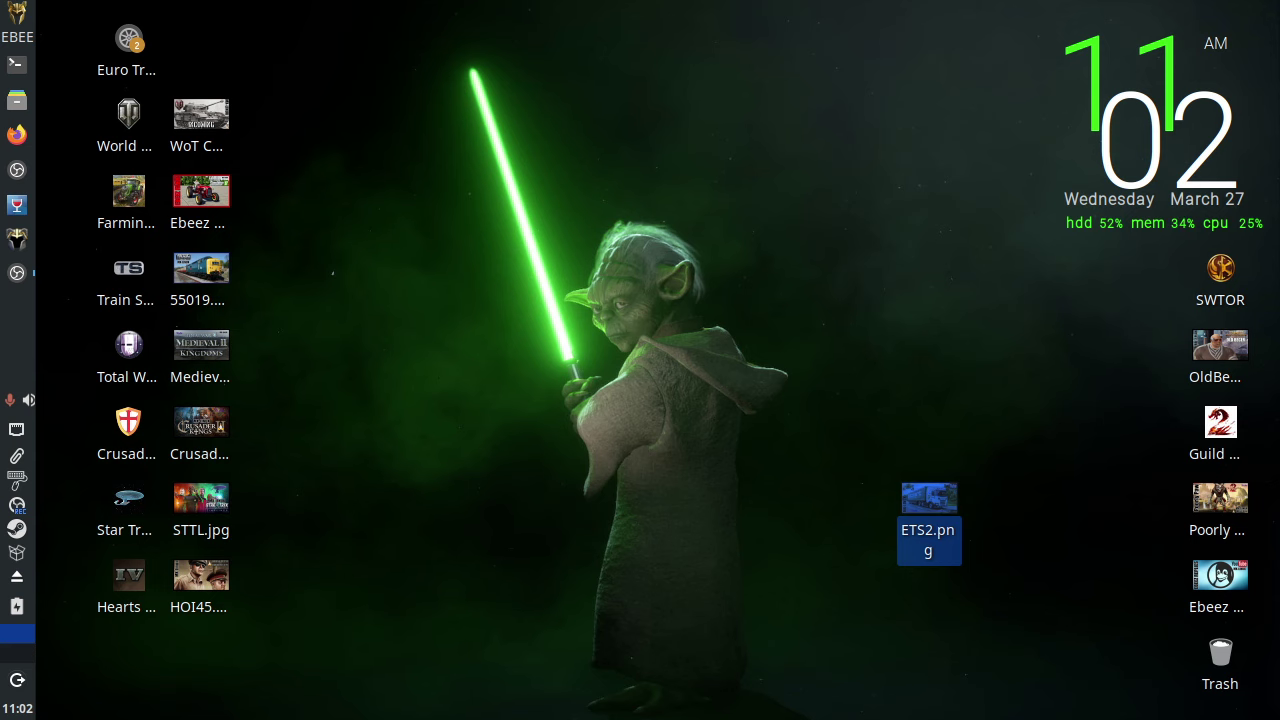
Step: Check the exported ETS2.png in the image viewer and move its desktop icon beside the Euro Truck shortcut
{"action": "double_click", "coordinate": [929, 505]}
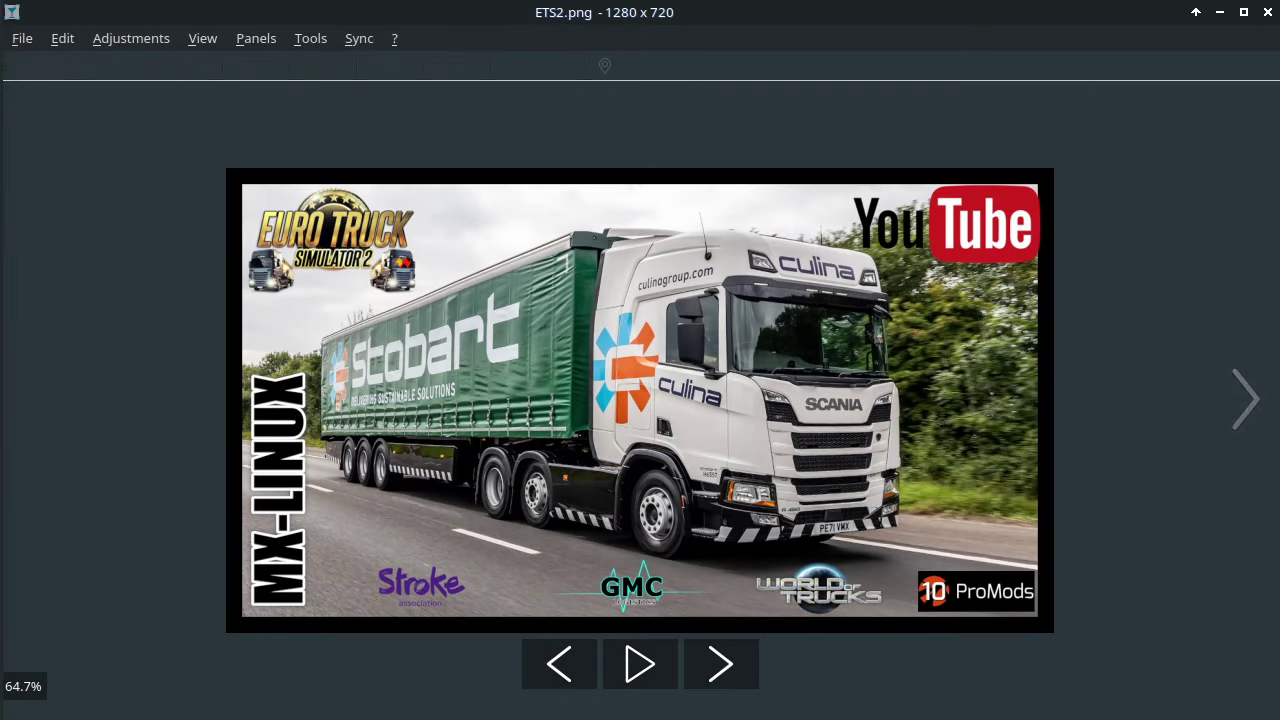
{"action": "left_click", "coordinate": [1268, 12]}
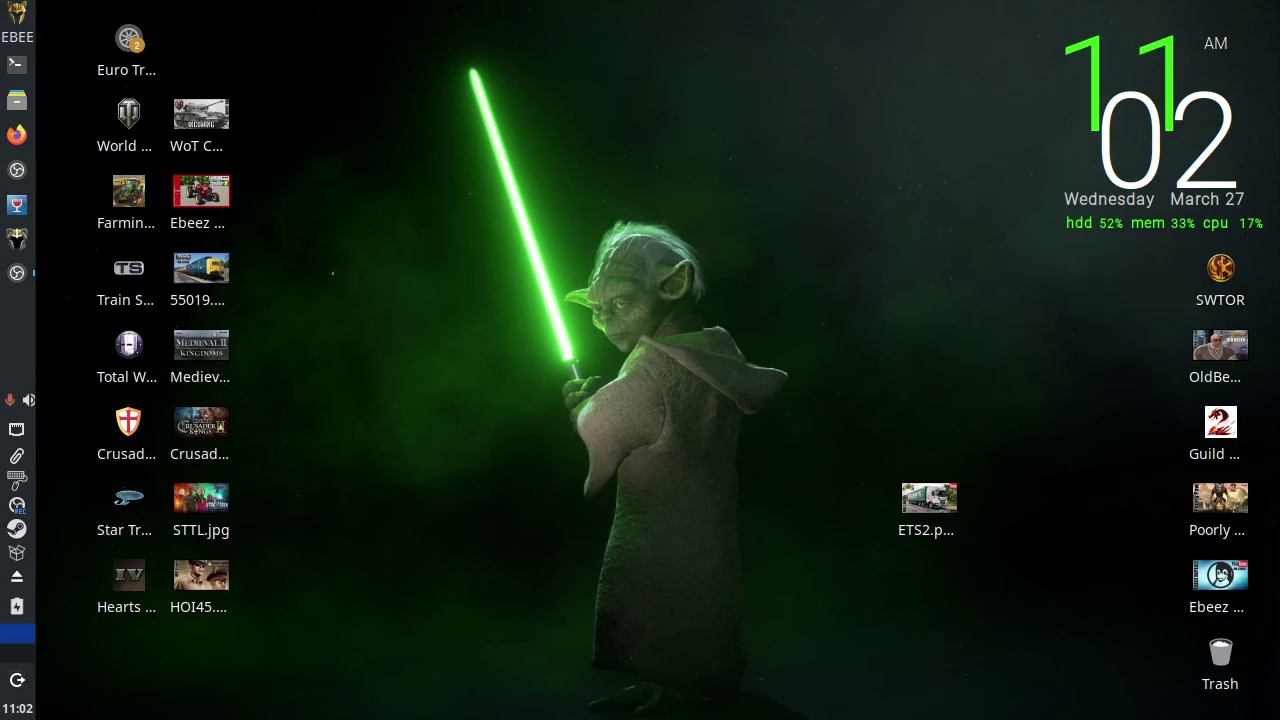
{"action": "left_click_drag", "start_coordinate": [929, 500], "coordinate": [200, 47]}
Step: Reopen ETS2.png from its new desktop position to inspect the finished thumbnail, and close the viewer
{"action": "double_click", "coordinate": [200, 40]}
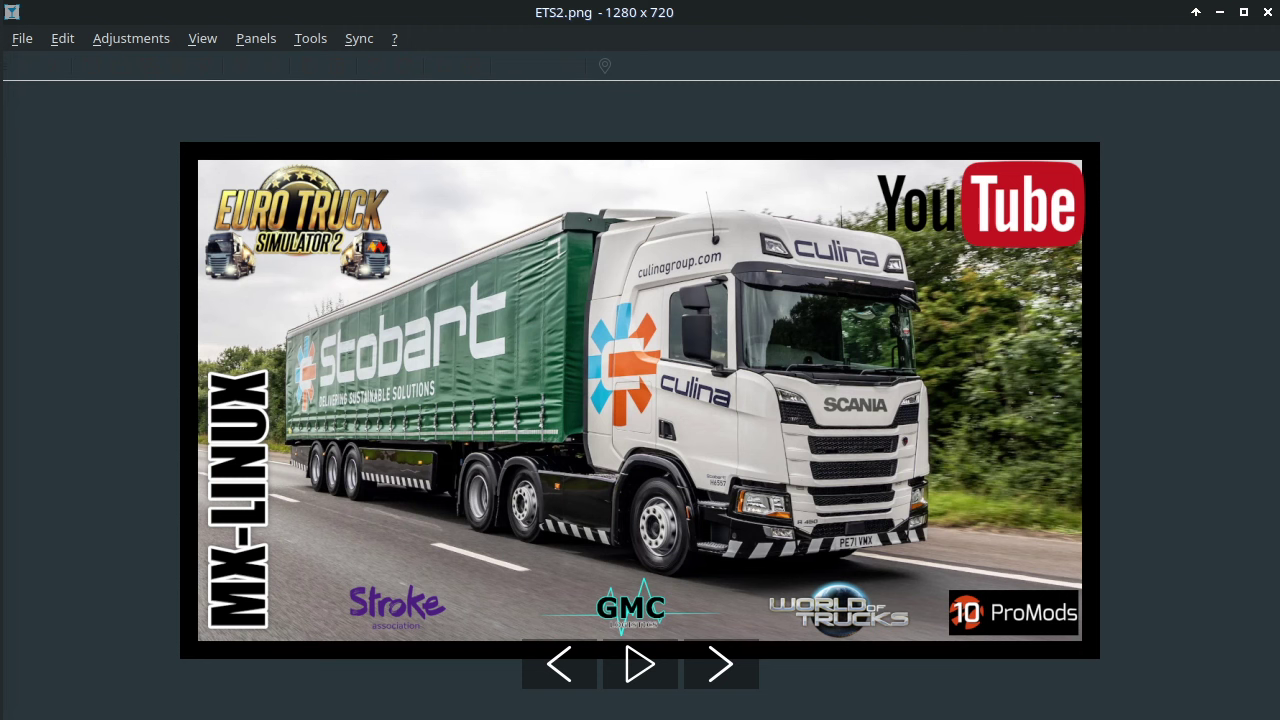
{"action": "scroll", "coordinate": [640, 400], "scroll_direction": "down", "scroll_amount": 1}
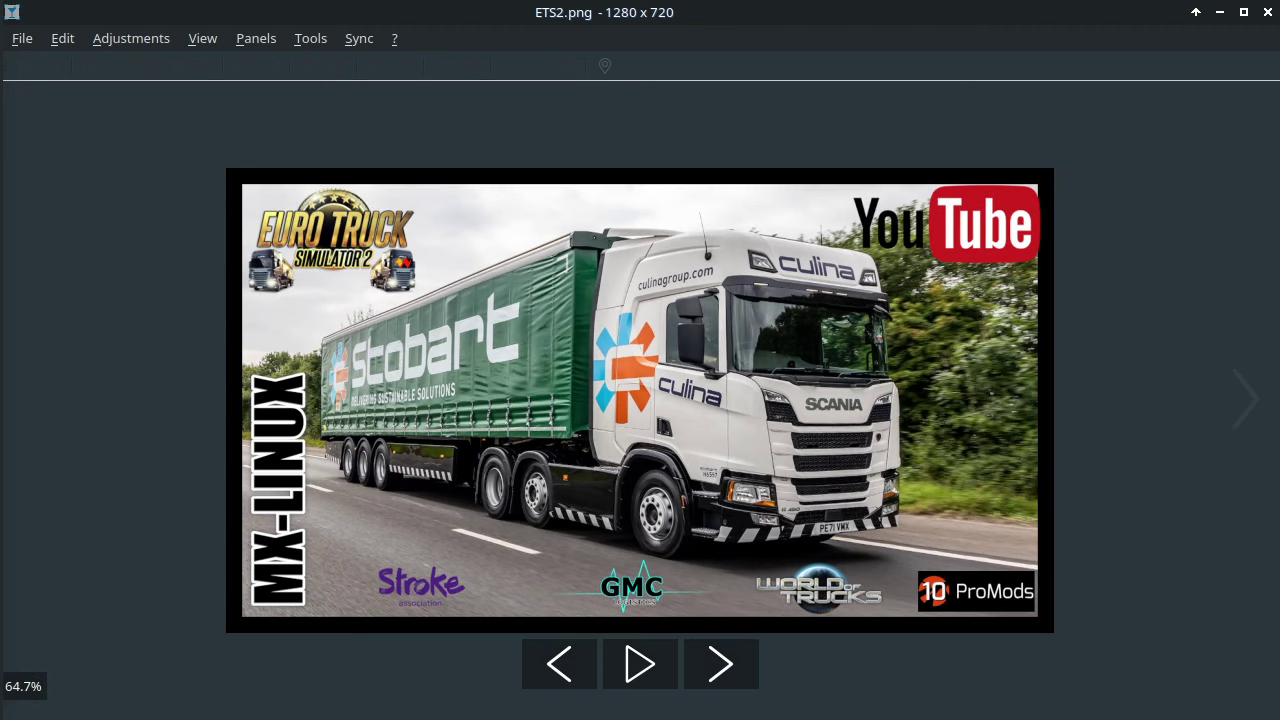
{"action": "left_click", "coordinate": [1268, 12]}
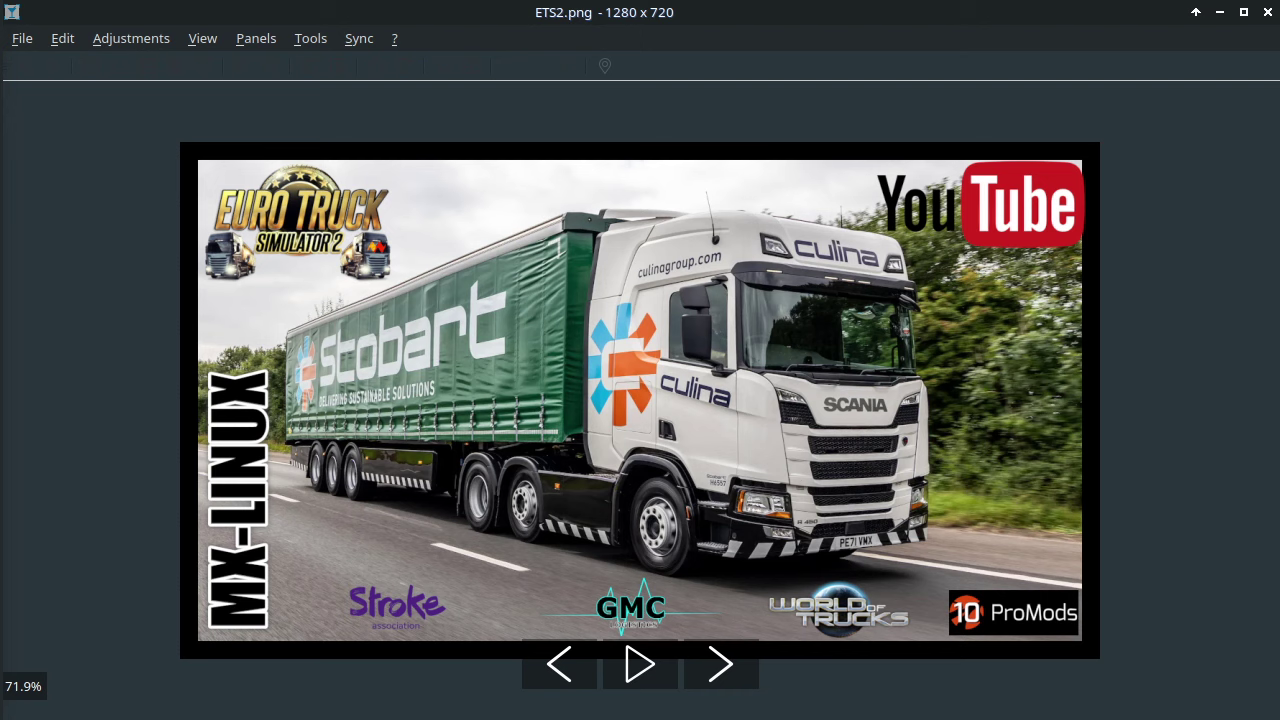
Step: Close the image viewer and launch Guild Wars 2 through to its character selection screen
{"action": "key", "text": "alt+F4"}
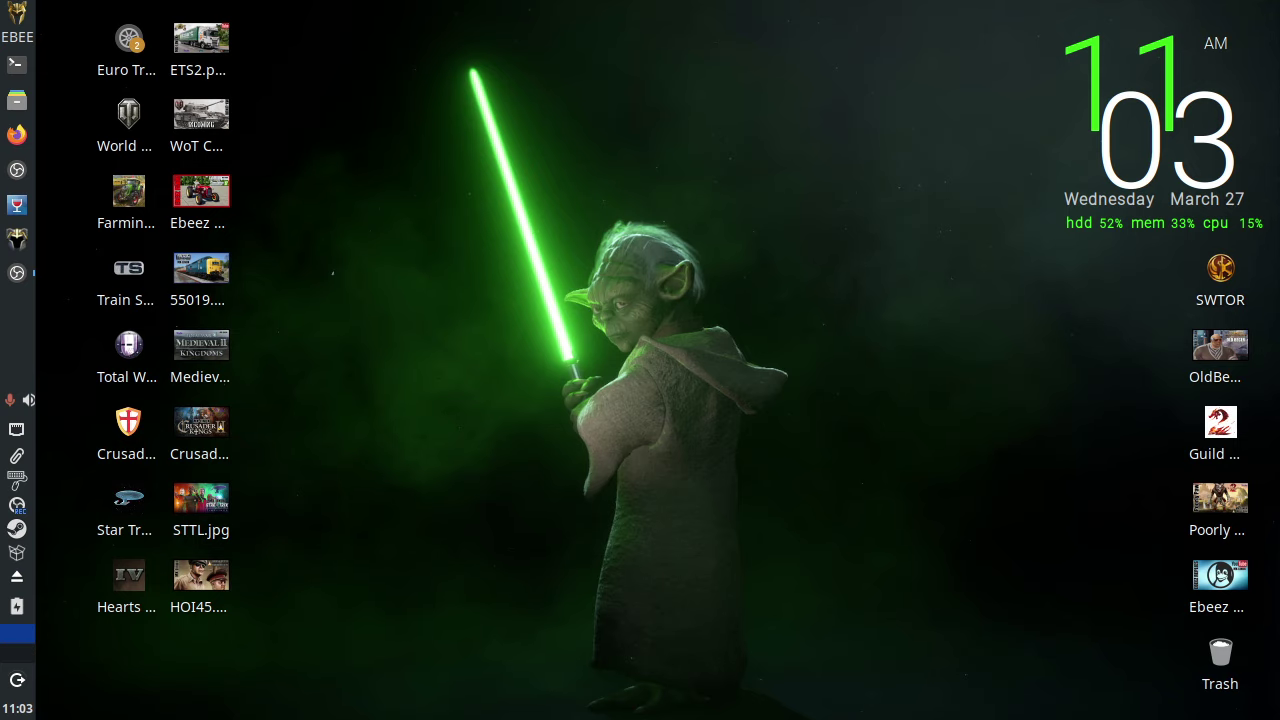
{"action": "double_click", "coordinate": [1220, 422]}
{"action": "left_click", "coordinate": [466, 441]}
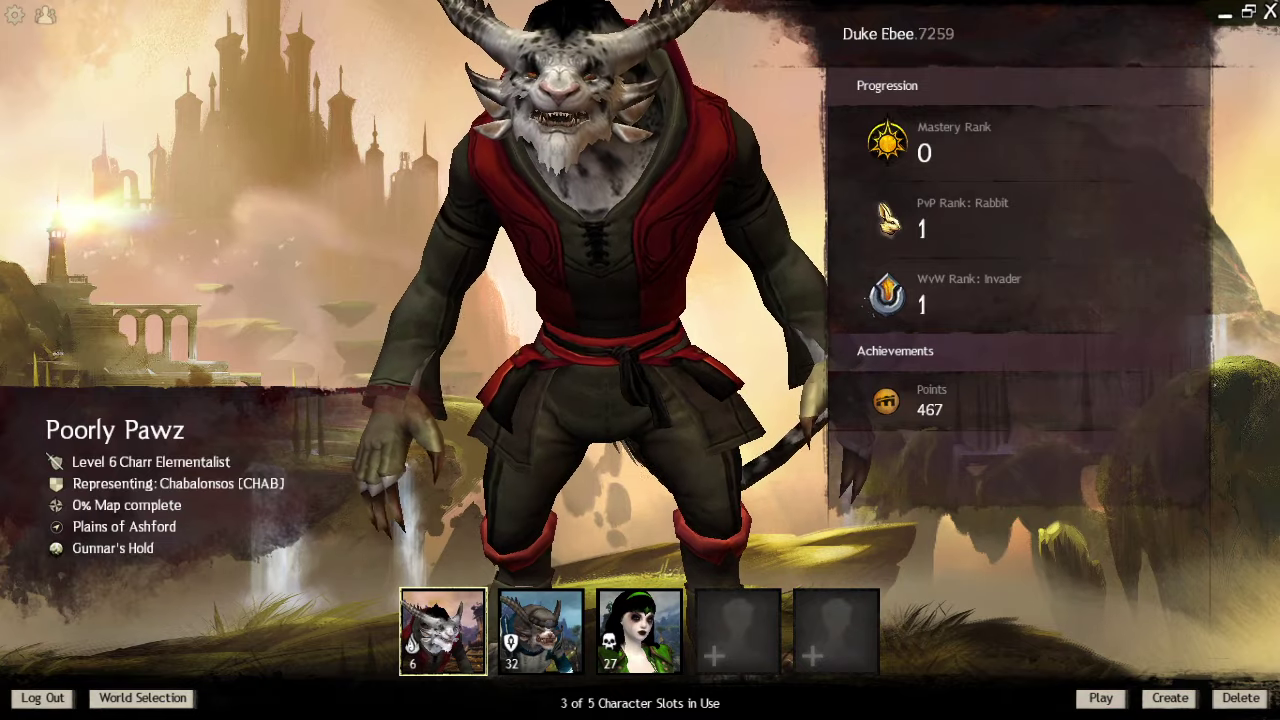
Step: Capture the entire screen with a 20-second delay and save it as Screenshot_2024-03-27_11-04-18.png in the Screen Shots folder
{"action": "key", "text": "Print"}
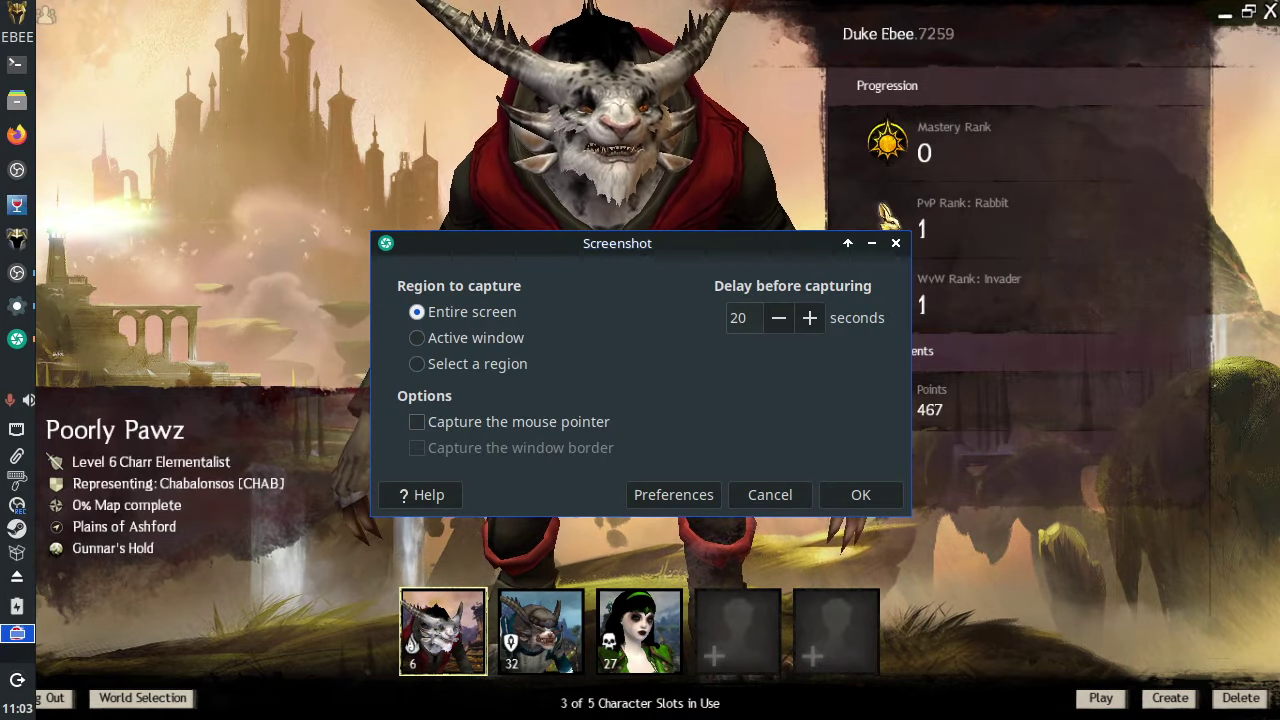
{"action": "key", "text": "Return"}
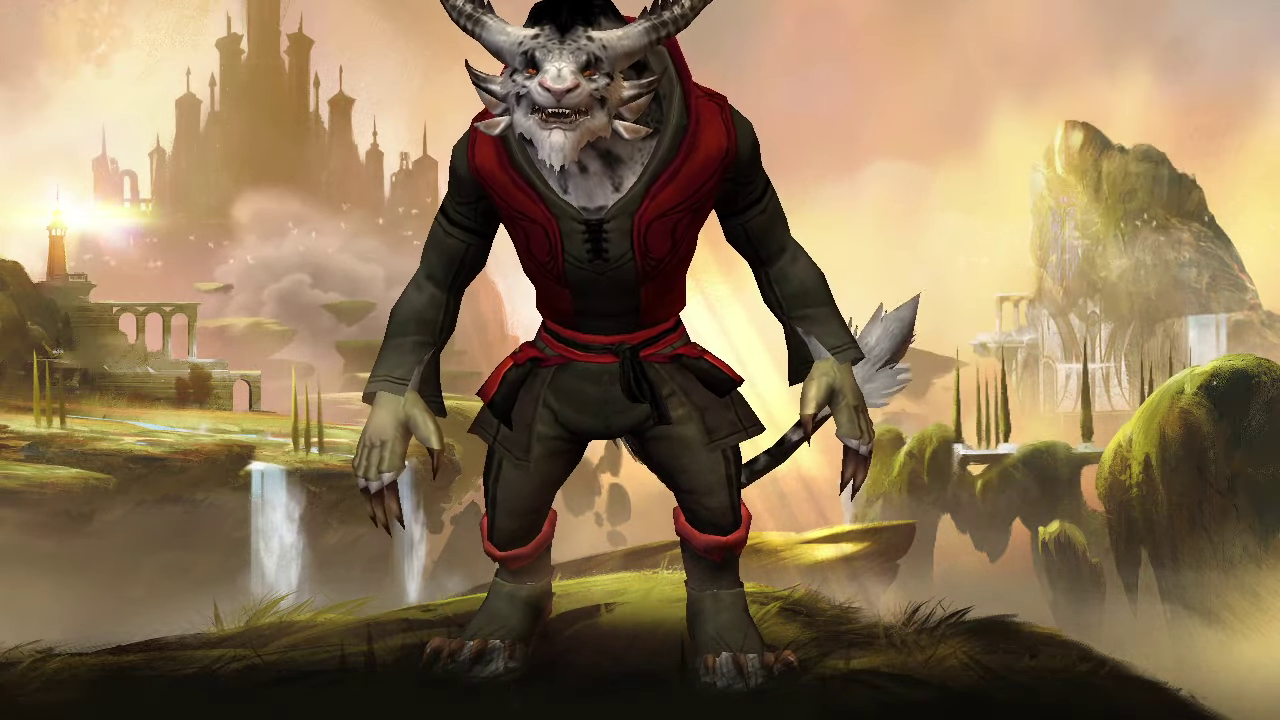
{"action": "key", "text": "Print"}
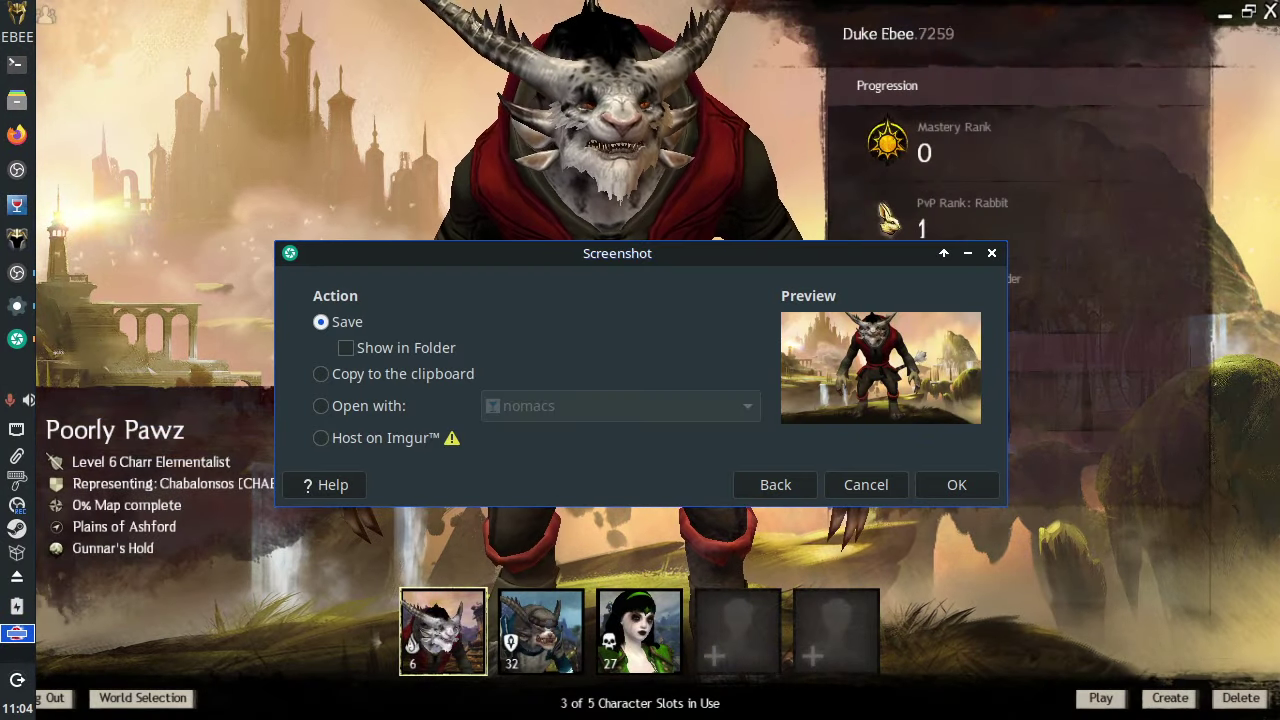
{"action": "key", "text": "Return"}
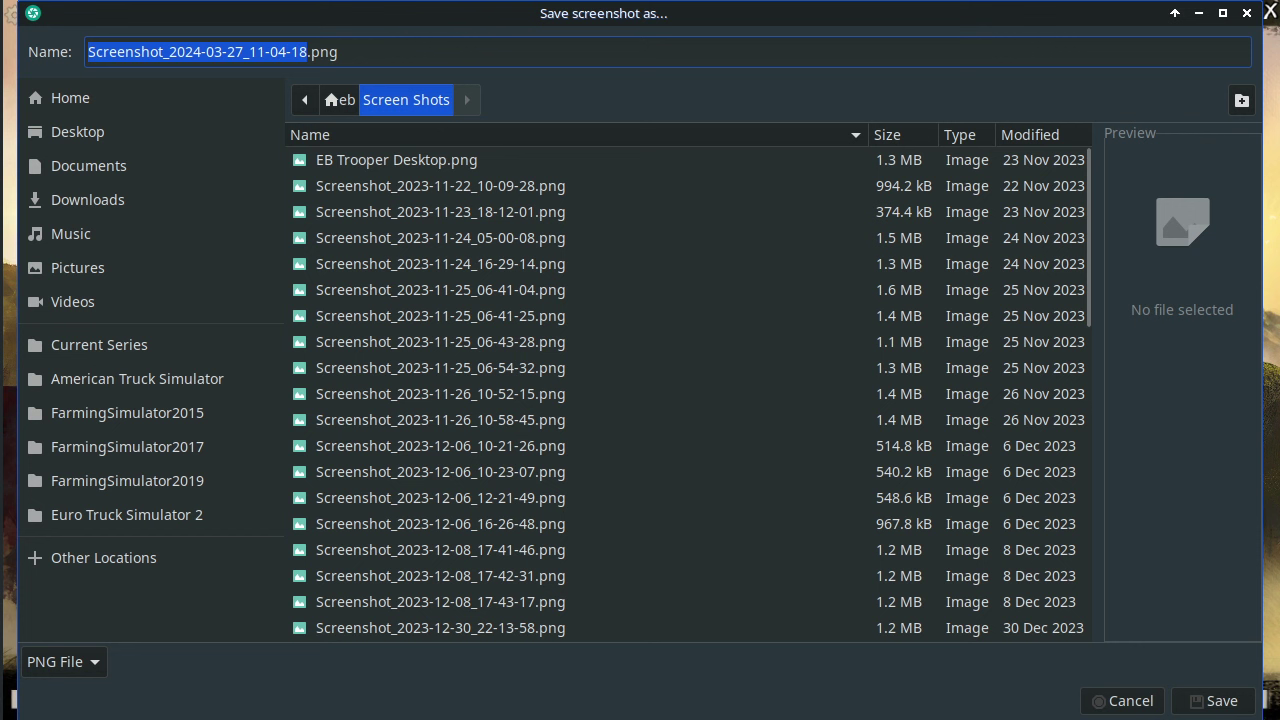
{"action": "key", "text": "Return"}
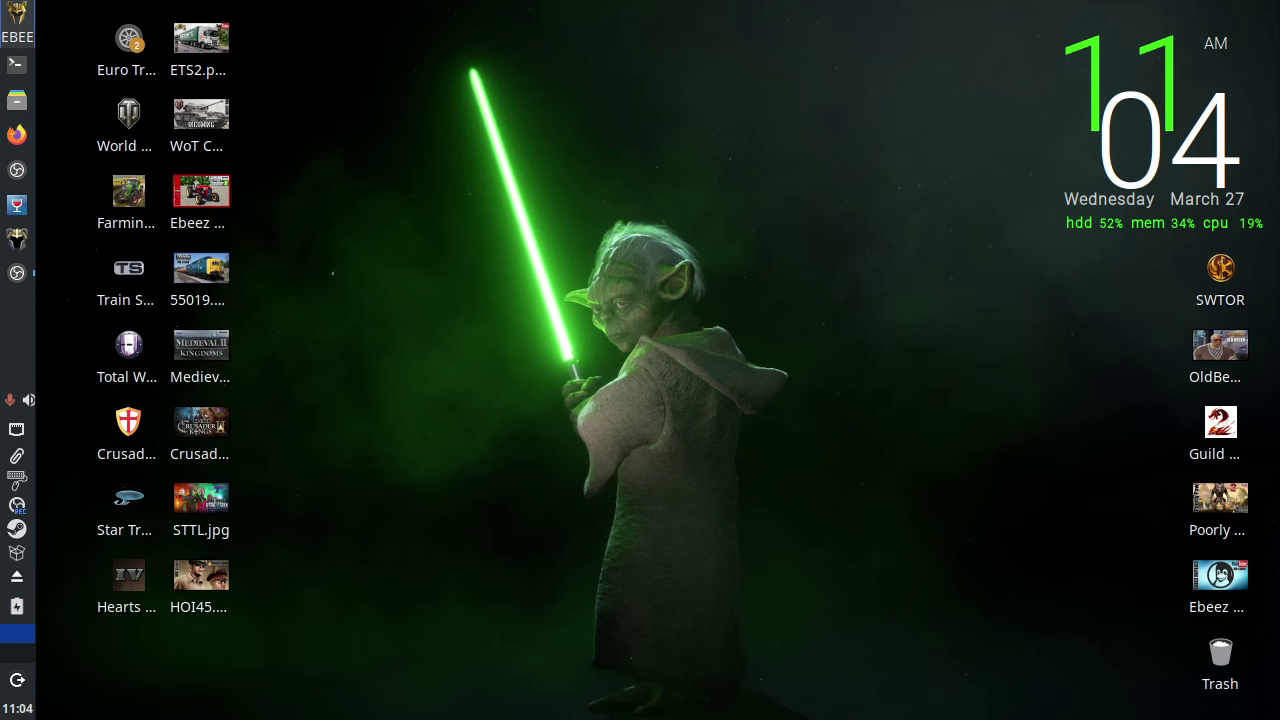
Step: Launch the GNU Image Manipulation Program from the graphics applications
{"action": "left_click", "coordinate": [17, 18]}
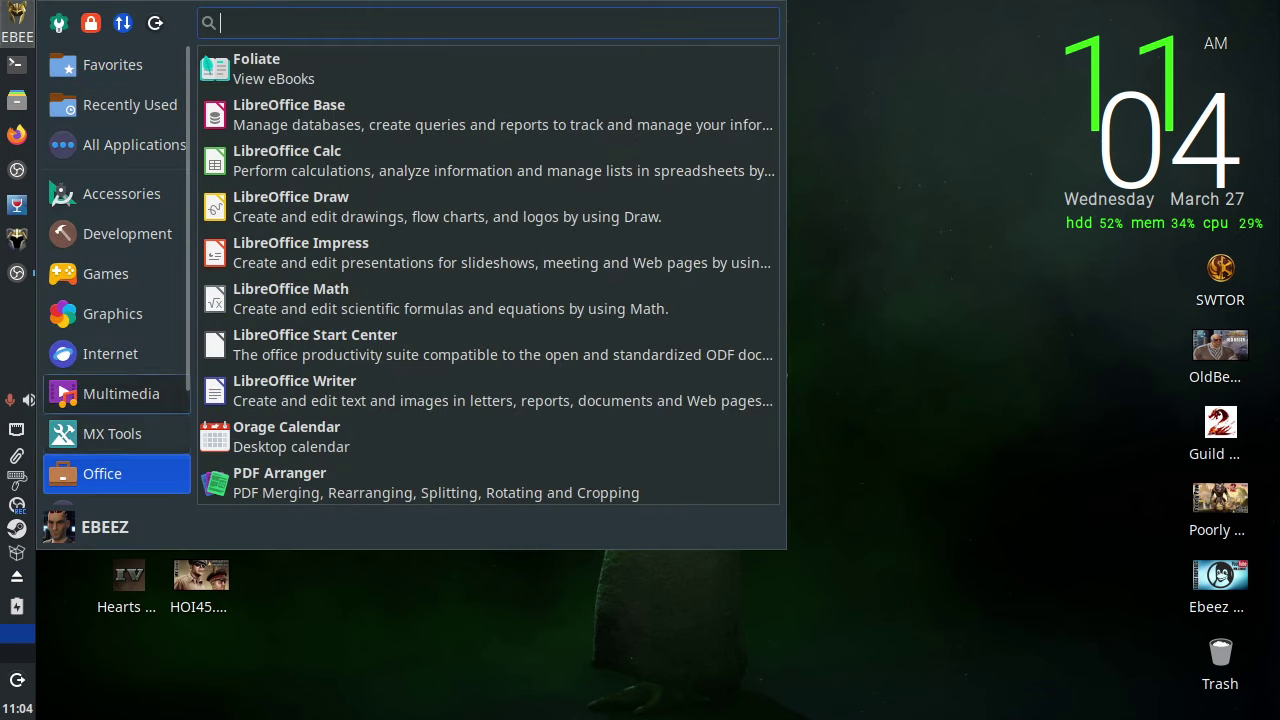
{"action": "mouse_move", "coordinate": [113, 313]}
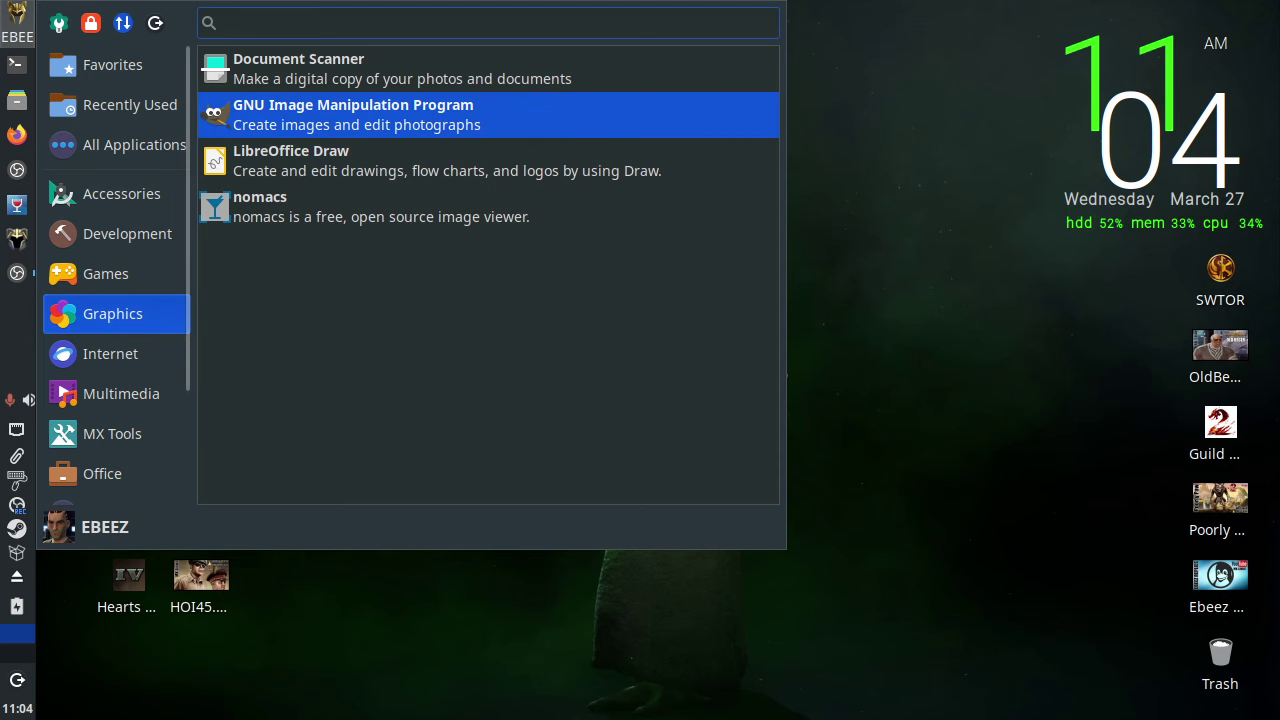
{"action": "left_click", "coordinate": [352, 115]}
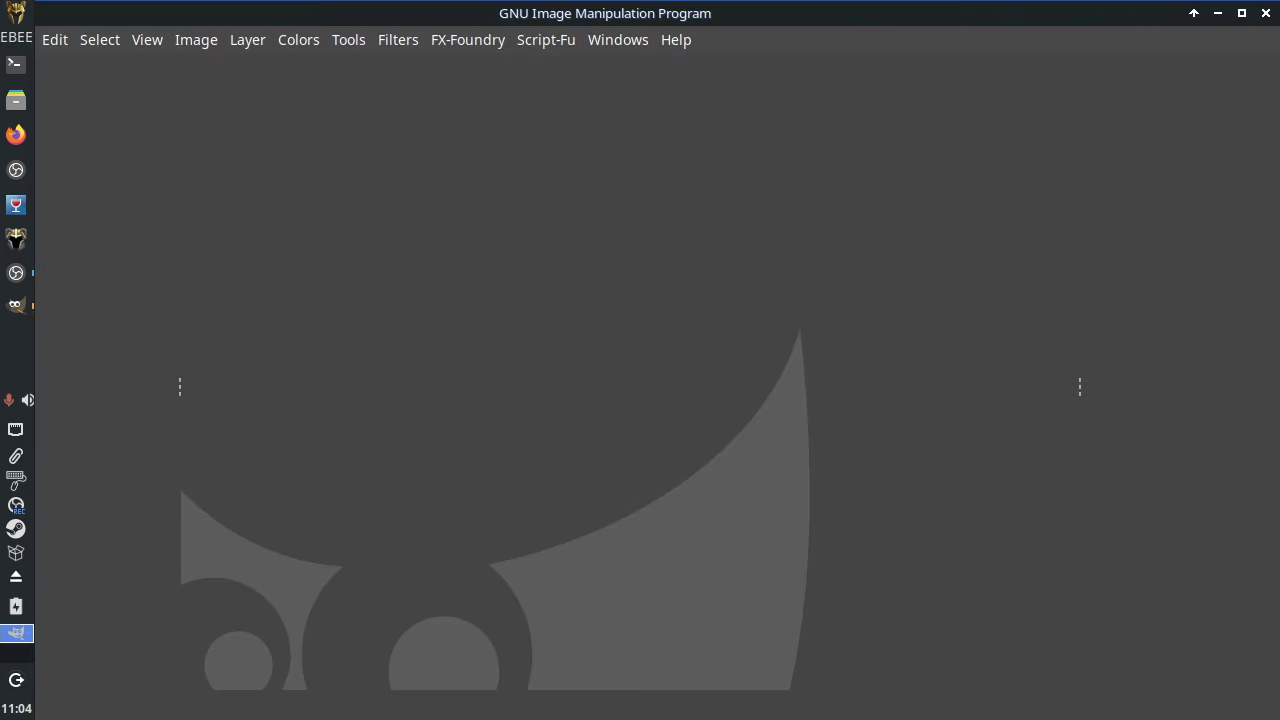
Step: Open Screenshot_2024-03-27_11-04-18.png from the home directory's Screen Shots folder as the base image
{"action": "left_click", "coordinate": [18, 39]}
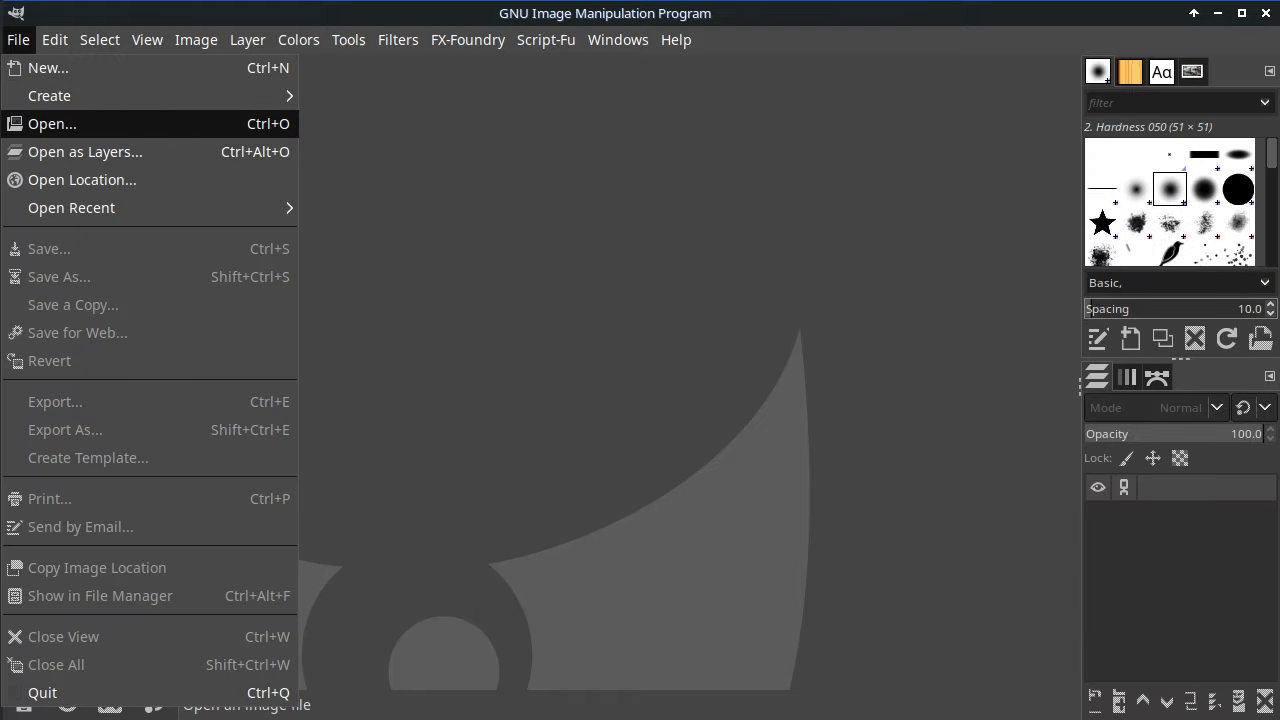
{"action": "left_click", "coordinate": [50, 123]}
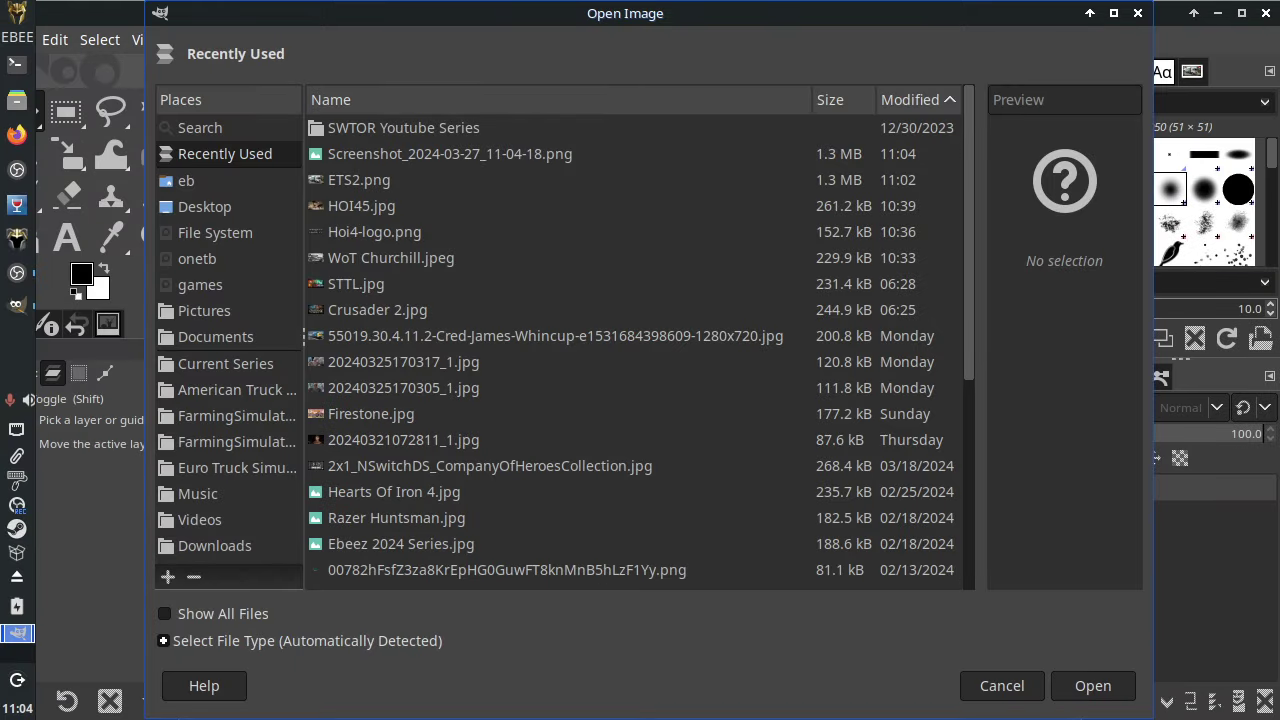
{"action": "left_click", "coordinate": [186, 180]}
{"action": "scroll", "coordinate": [634, 350], "scroll_direction": "down", "scroll_amount": 3}
{"action": "scroll", "coordinate": [634, 350], "scroll_direction": "up", "scroll_amount": 3}
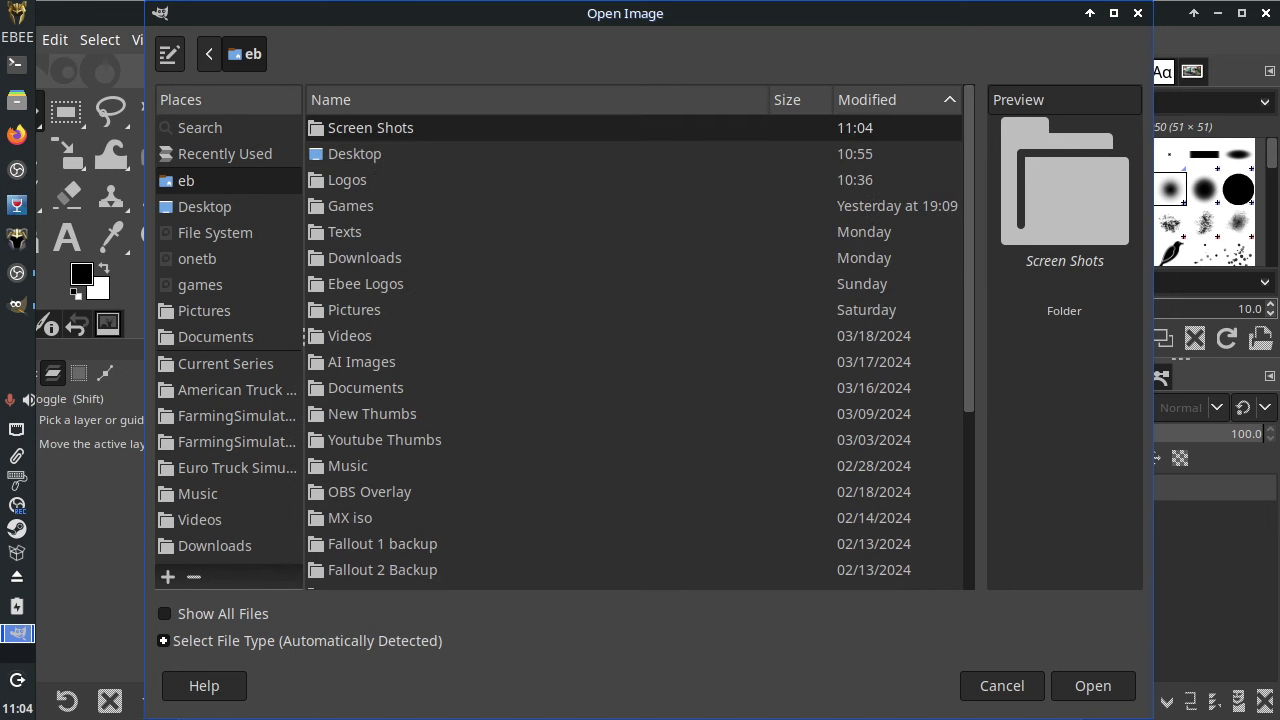
{"action": "double_click", "coordinate": [370, 127]}
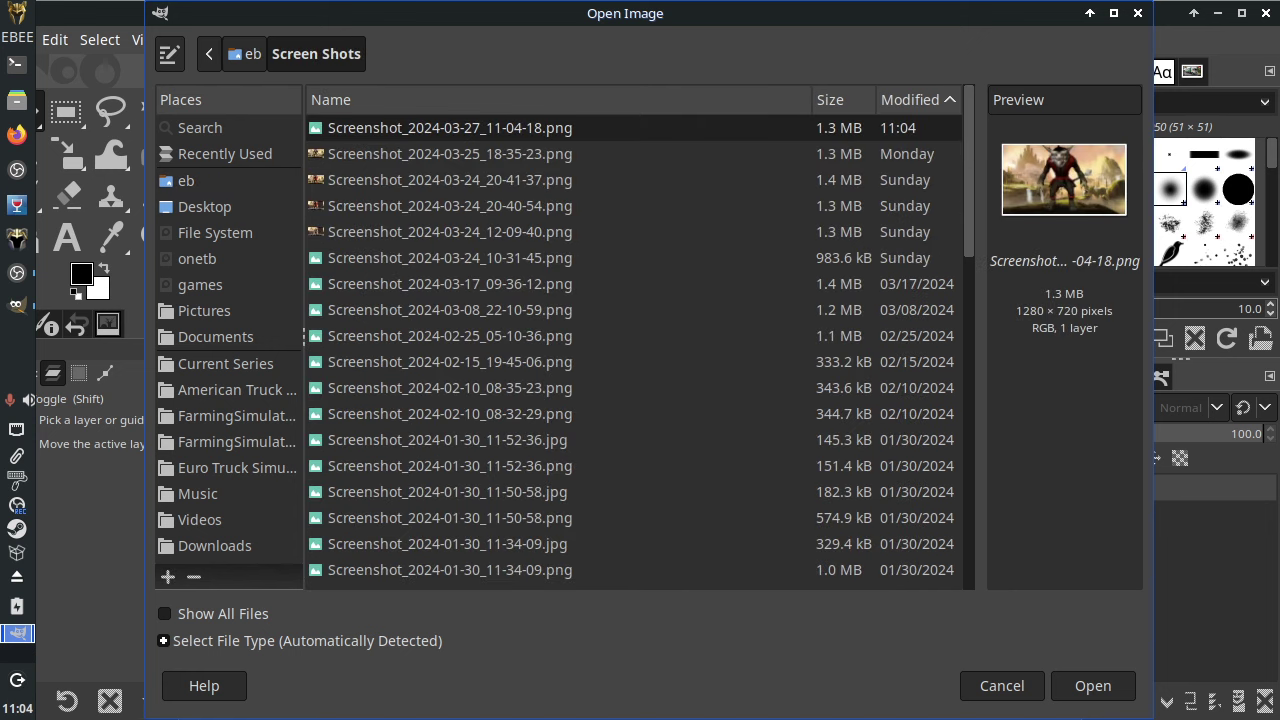
{"action": "scroll", "coordinate": [634, 350], "scroll_direction": "down", "scroll_amount": 12}
{"action": "scroll", "coordinate": [634, 350], "scroll_direction": "down", "scroll_amount": 3}
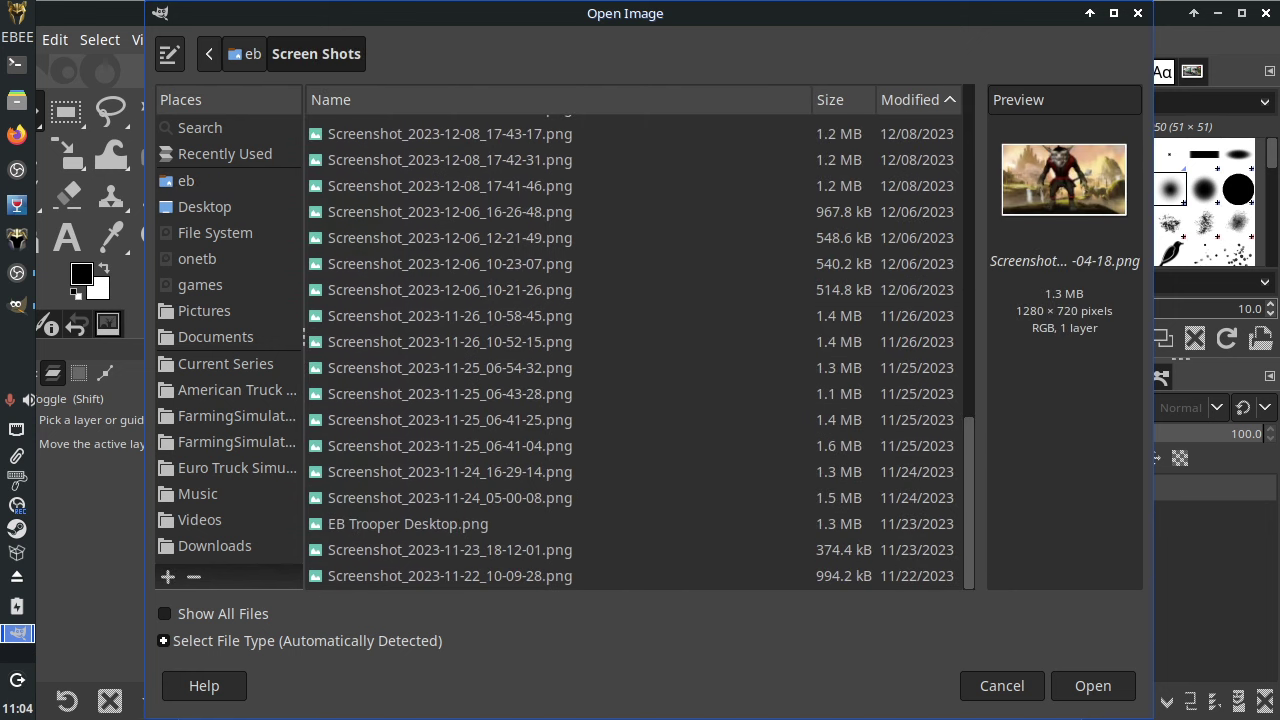
{"action": "scroll", "coordinate": [634, 350], "scroll_direction": "up", "scroll_amount": 15}
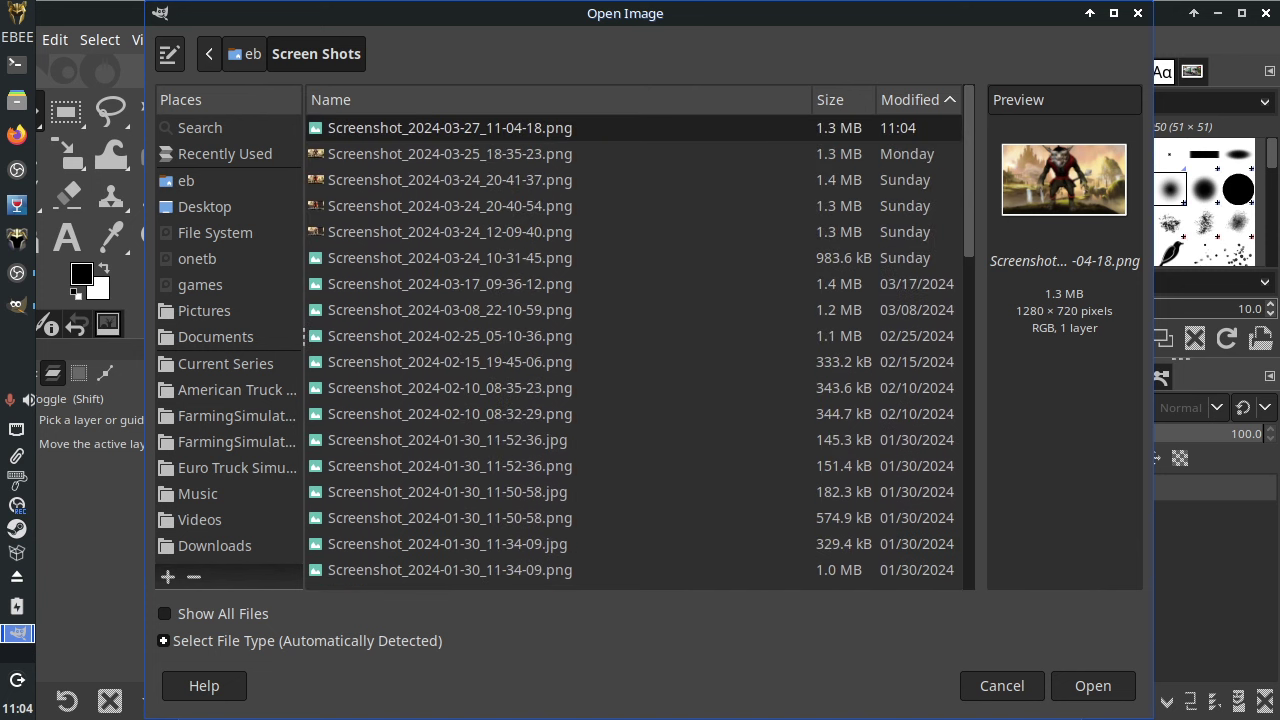
{"action": "key", "text": "Return"}
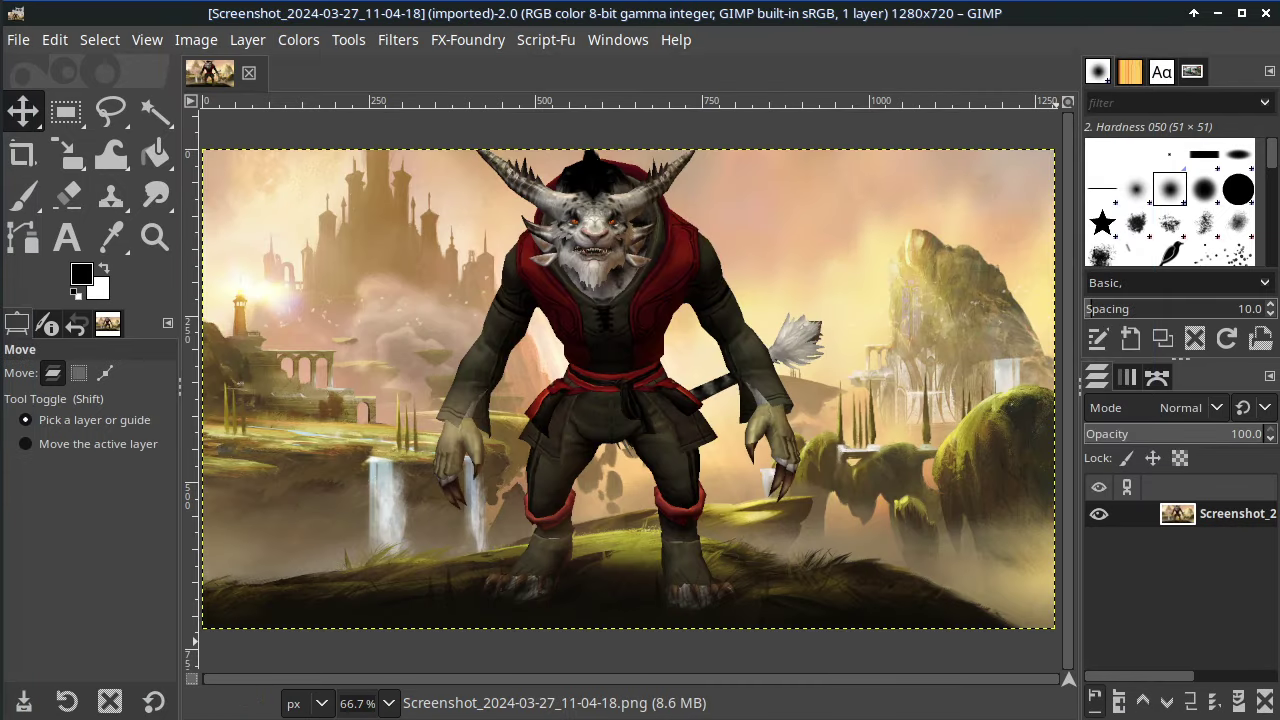
Step: Add a transparent layer above the screenshot and stroke the whole-canvas selection on it as a thick black border
{"action": "left_click", "coordinate": [1095, 700]}
{"action": "key", "text": "Return"}
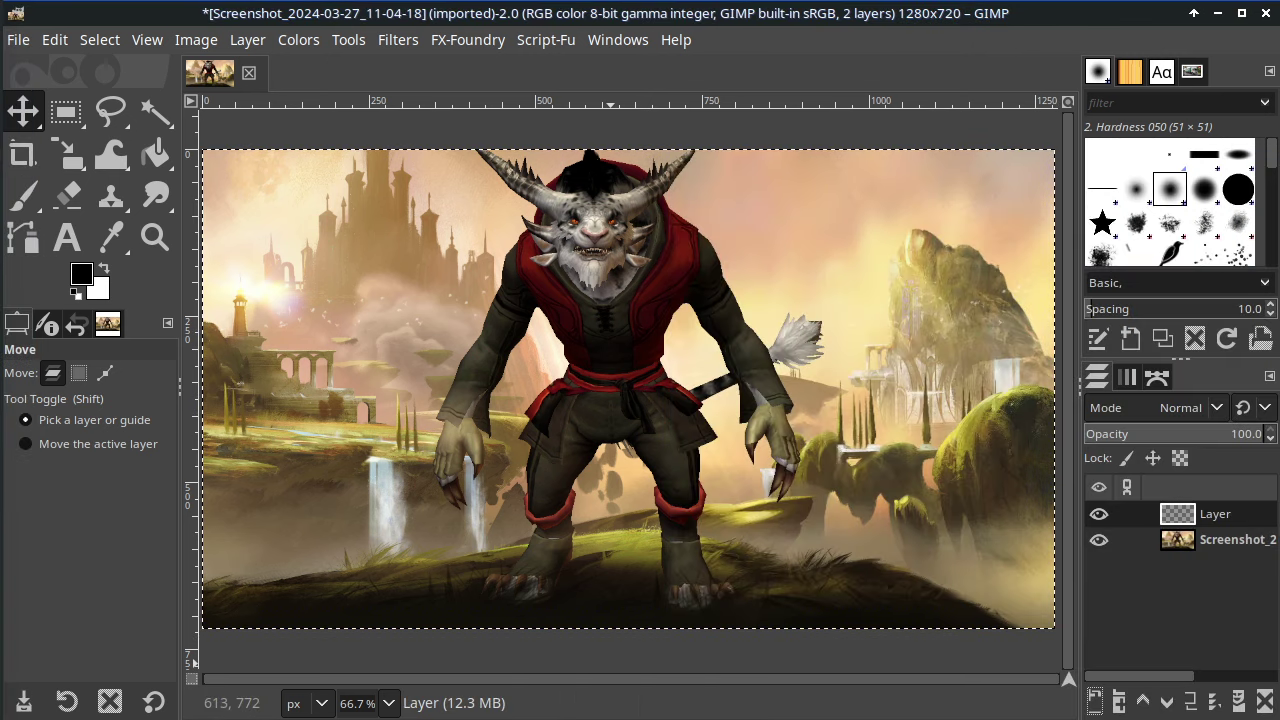
{"action": "right_click", "coordinate": [523, 294]}
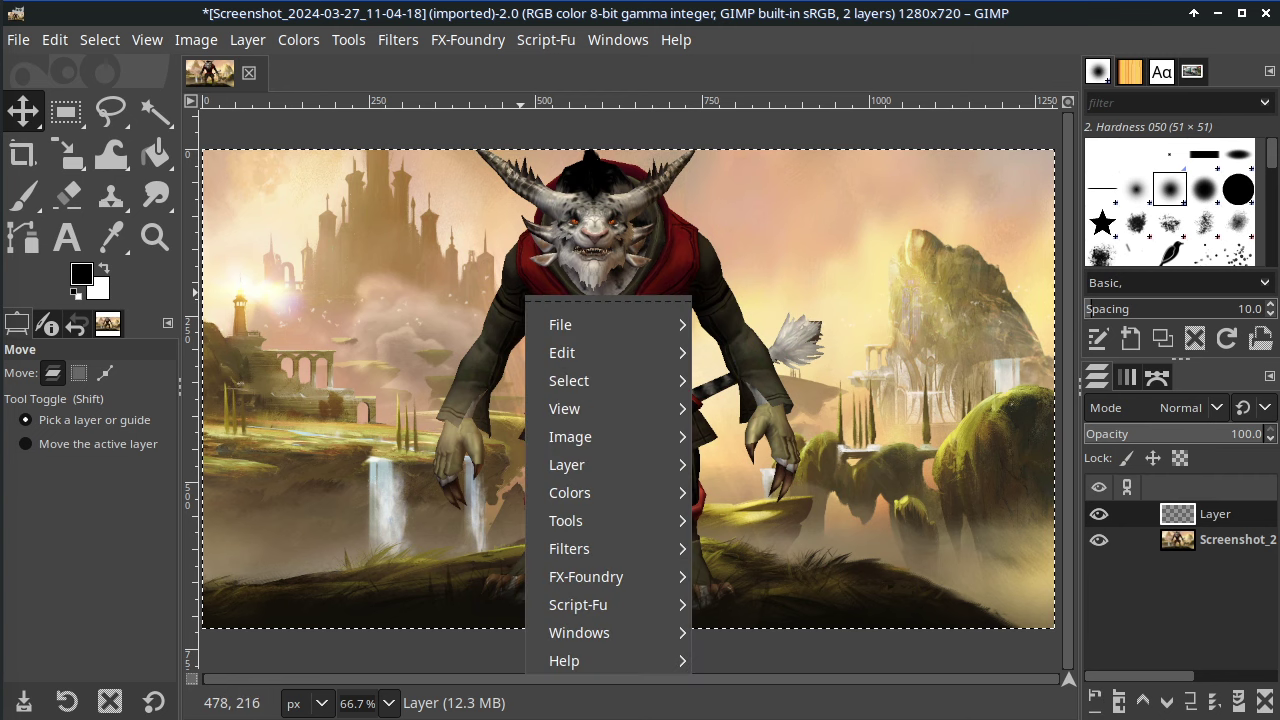
{"action": "mouse_move", "coordinate": [600, 352]}
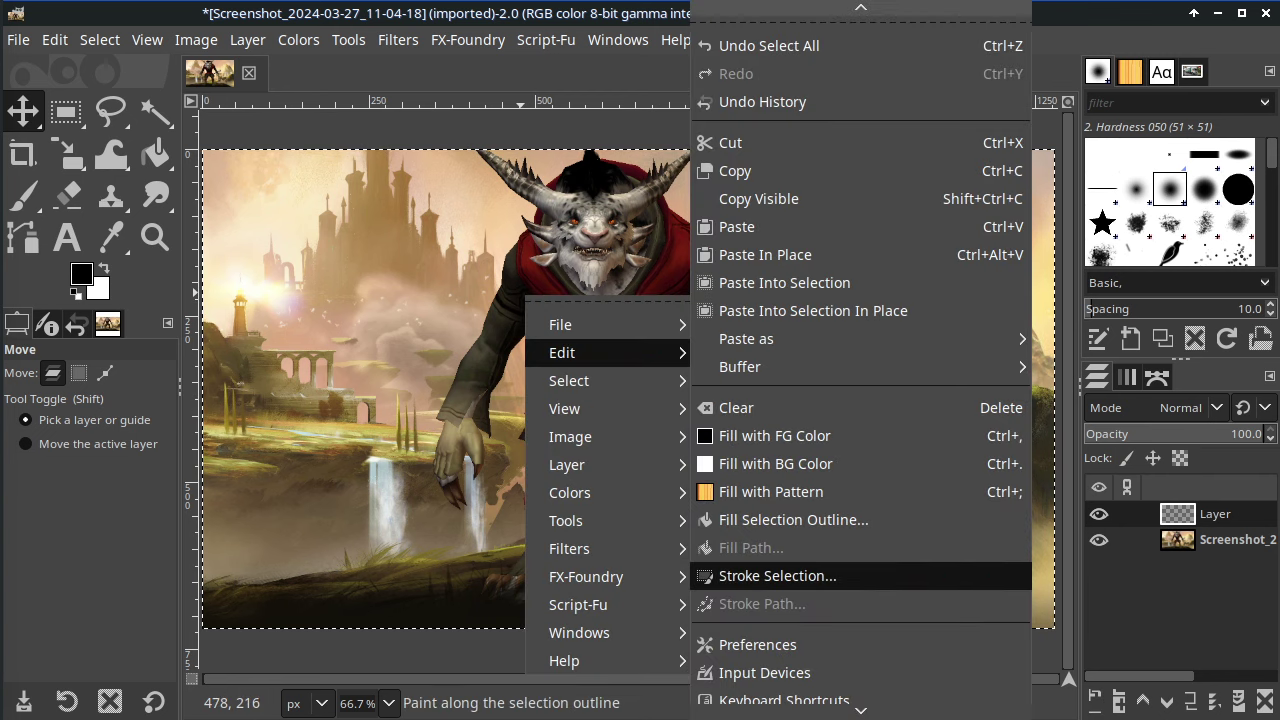
{"action": "left_click", "coordinate": [780, 574]}
{"action": "key", "text": "Return"}
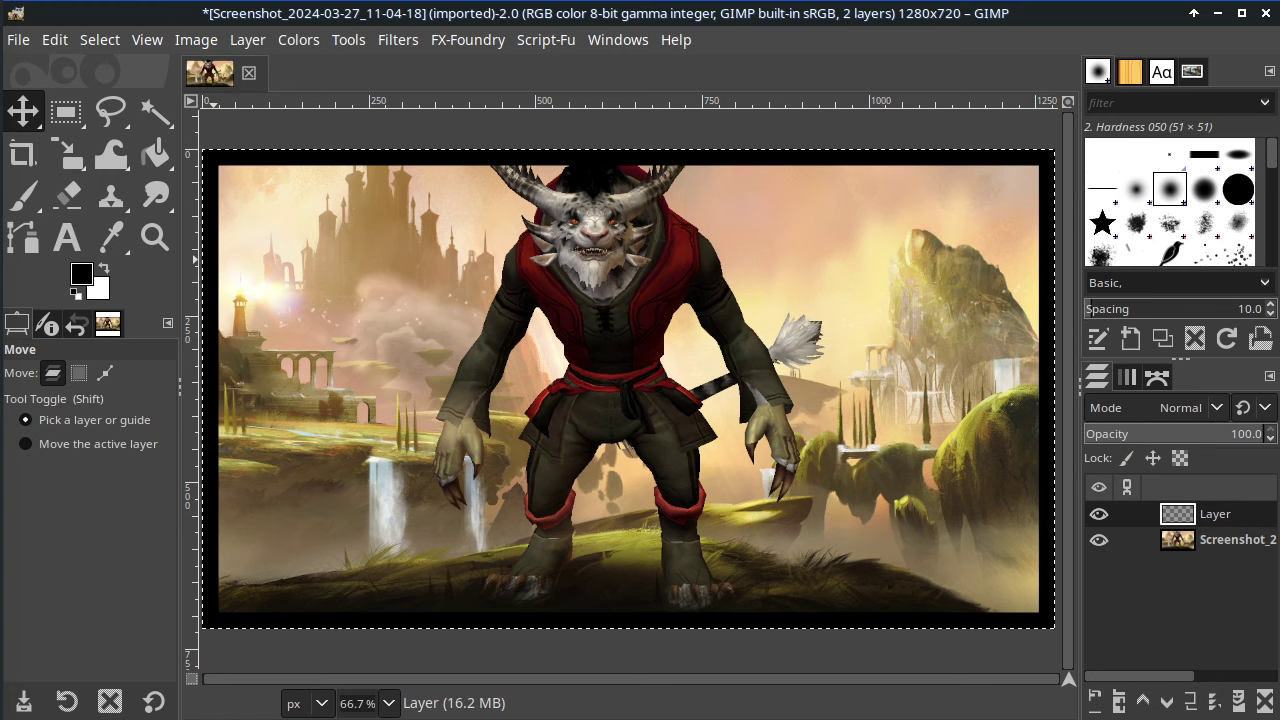
Step: Import the red dragon Guild Wars 2 logo PNG (692 × 479 pixels) from the Logos folder as a new layer, accepting the default colour profile handling
{"action": "key", "text": "alt+f"}
{"action": "key", "text": "Down"}
{"action": "key", "text": "Down"}
{"action": "key", "text": "Down"}
{"action": "key", "text": "Down"}
{"action": "key", "text": "Return"}
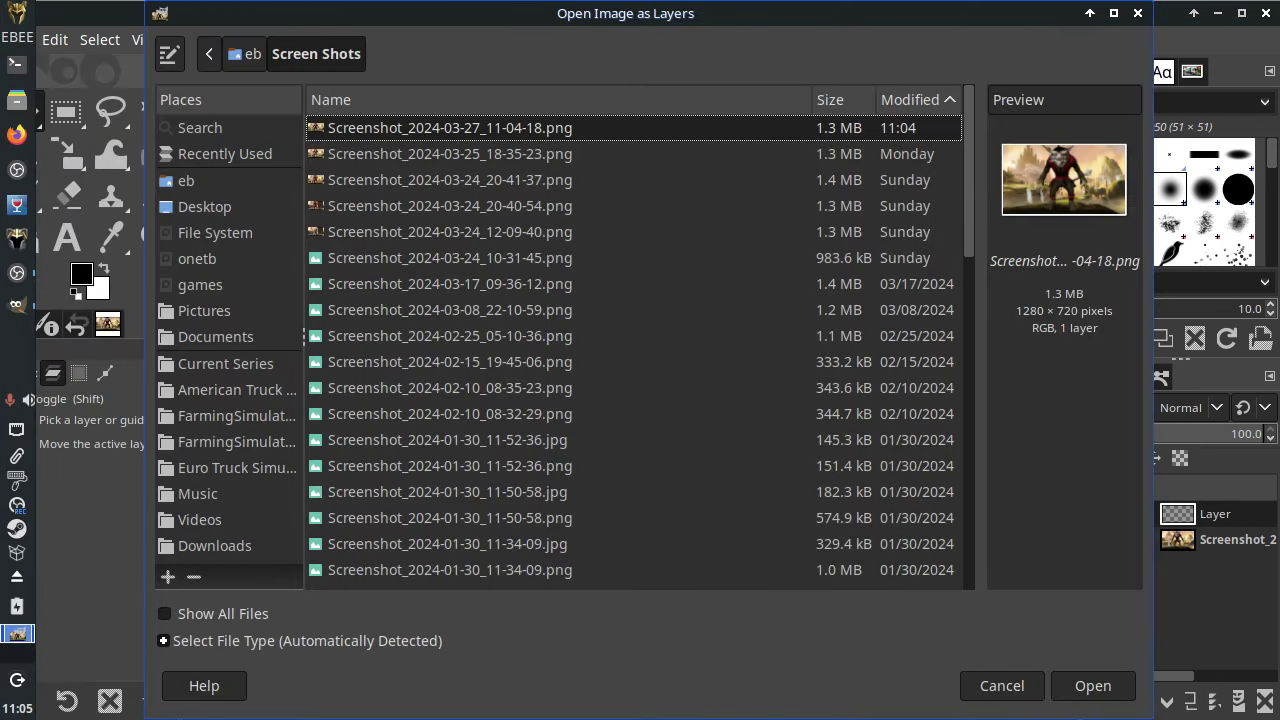
{"action": "key", "text": "alt+Up"}
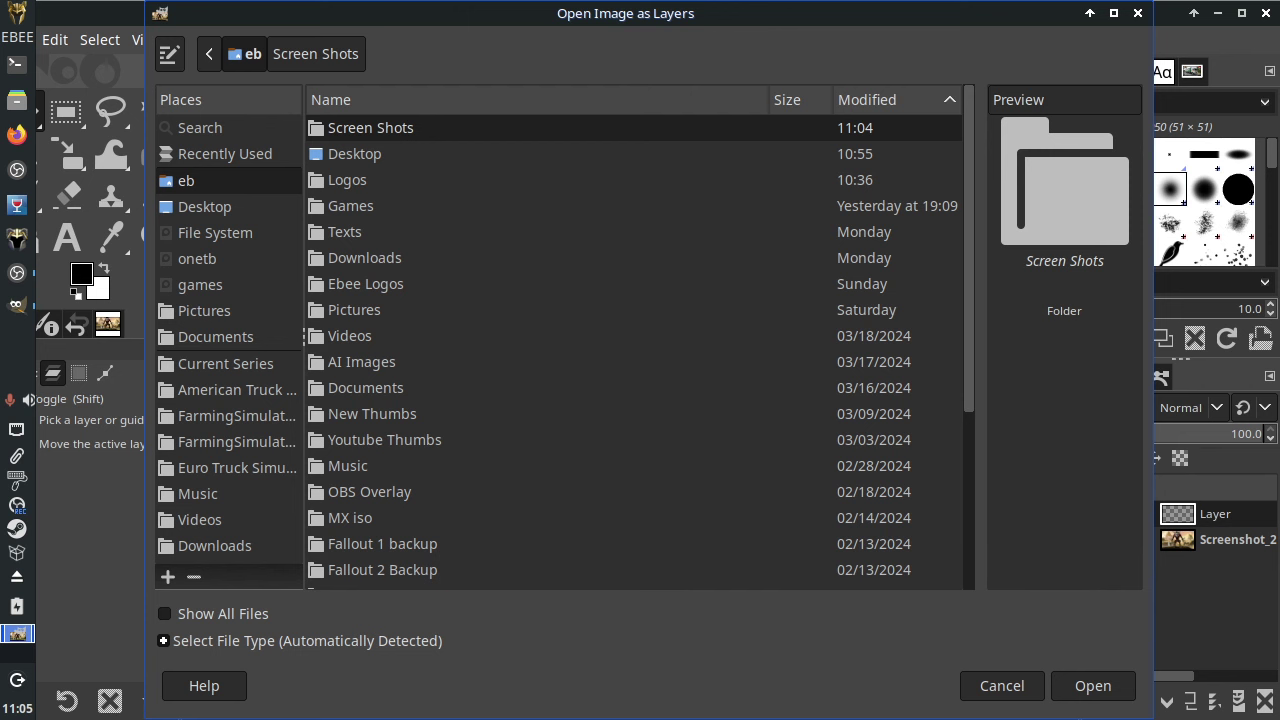
{"action": "key", "text": "Down"}
{"action": "key", "text": "Down"}
{"action": "key", "text": "Return"}
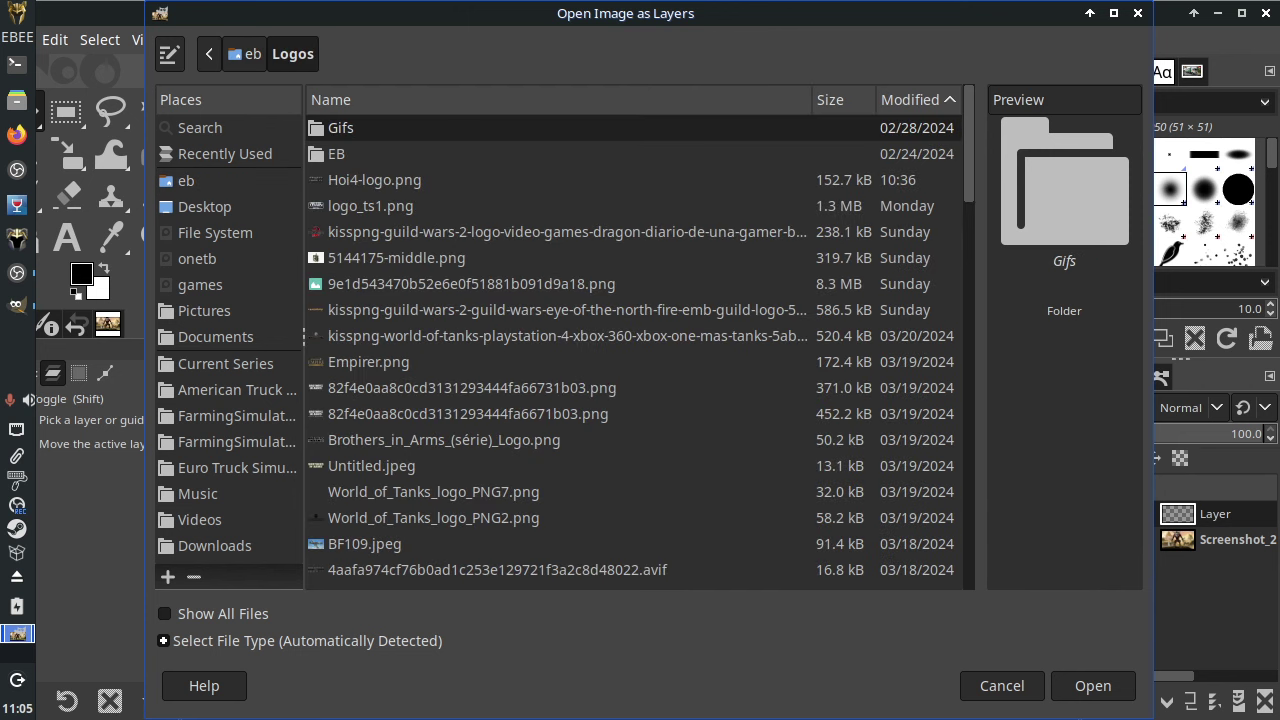
{"action": "left_click", "coordinate": [566, 232]}
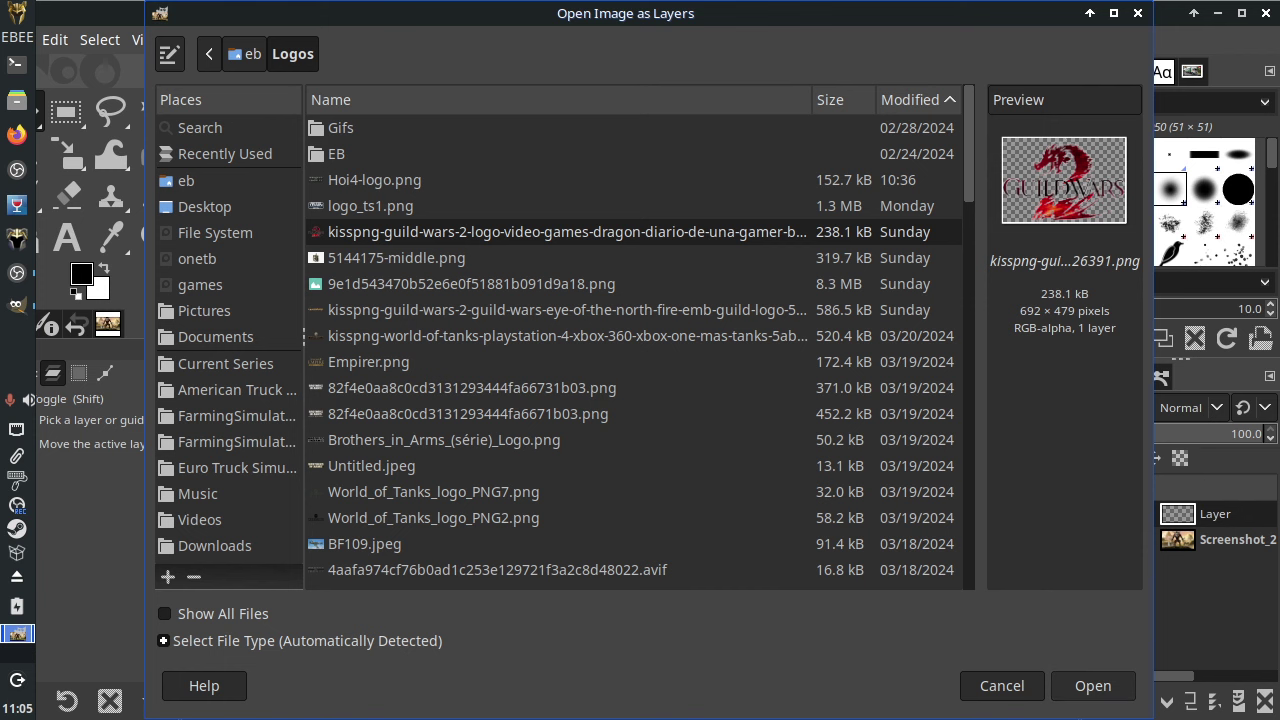
{"action": "key", "text": "Return"}
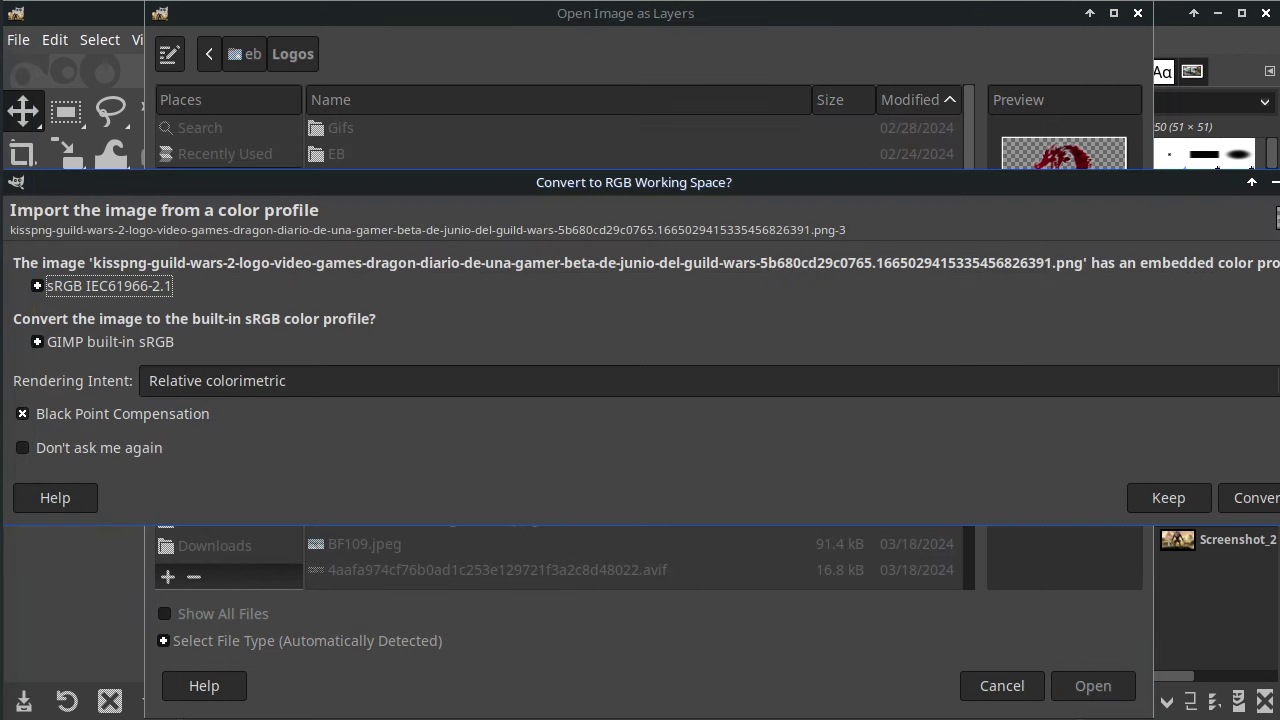
{"action": "key", "text": "Return"}
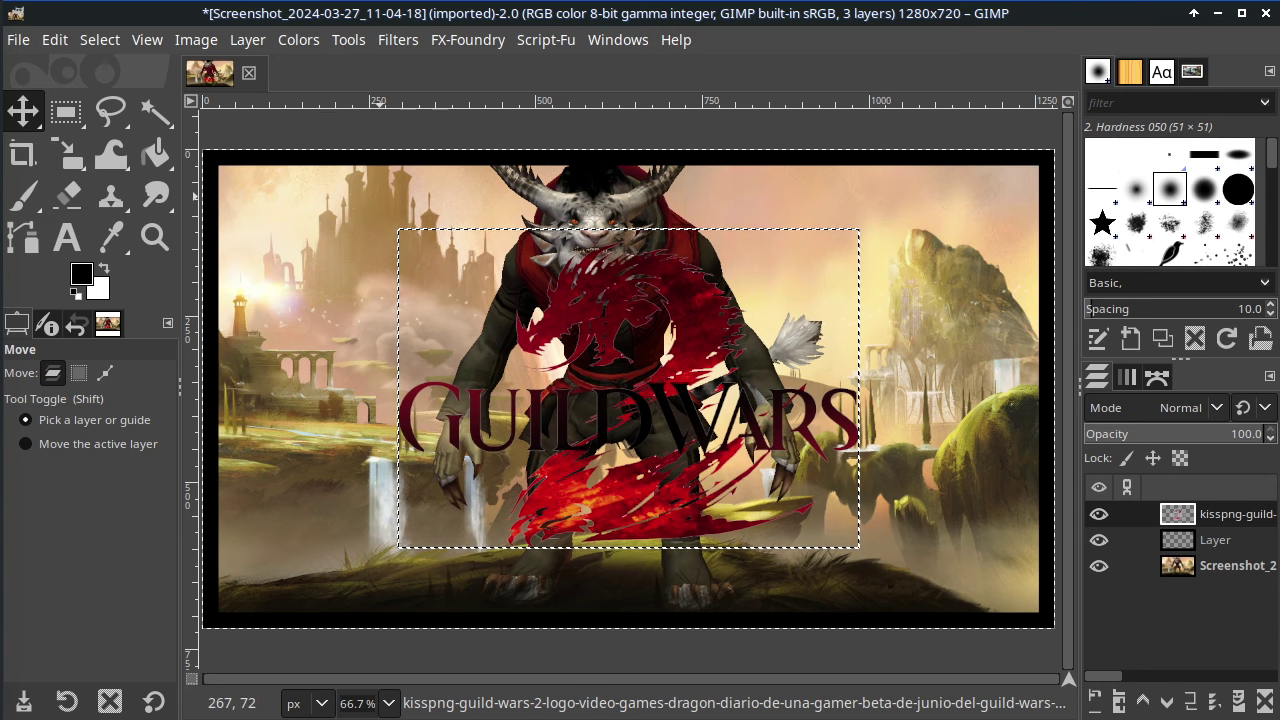
Step: Scale the Guild Wars 2 logo layer to 390 × 270 px and move it into the image's upper-right corner
{"action": "left_click", "coordinate": [247, 39]}
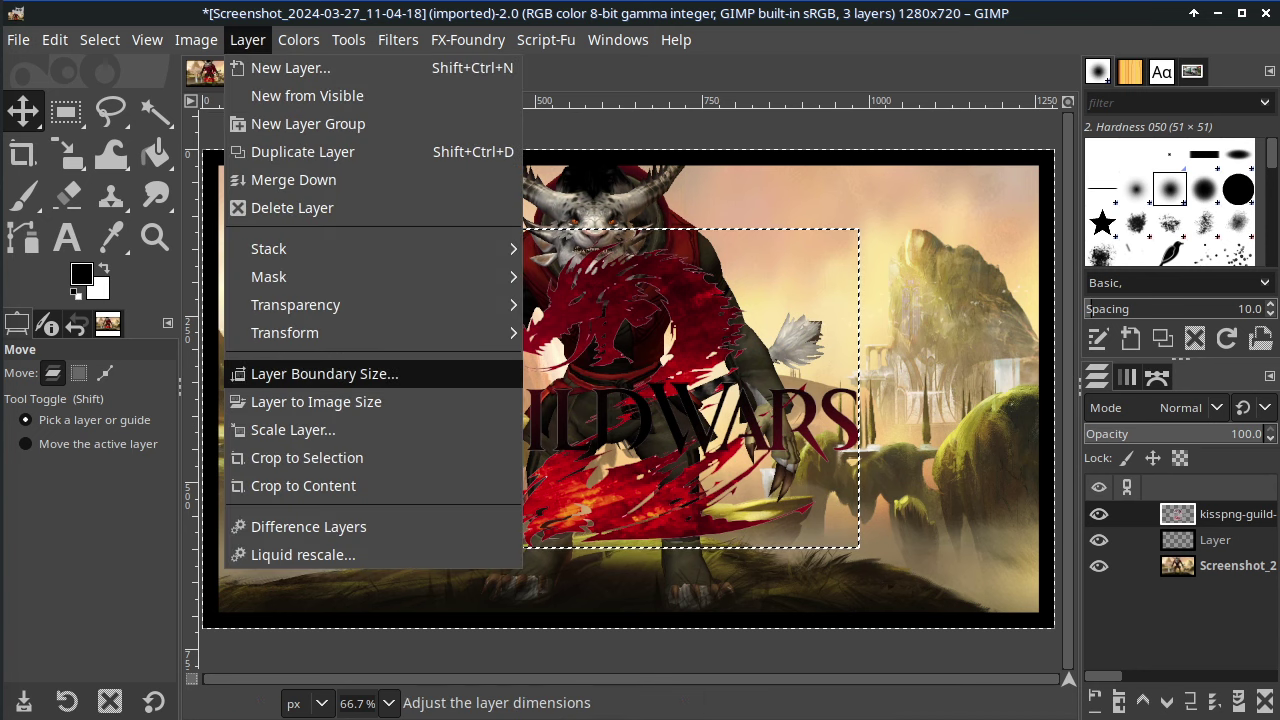
{"action": "left_click", "coordinate": [300, 428]}
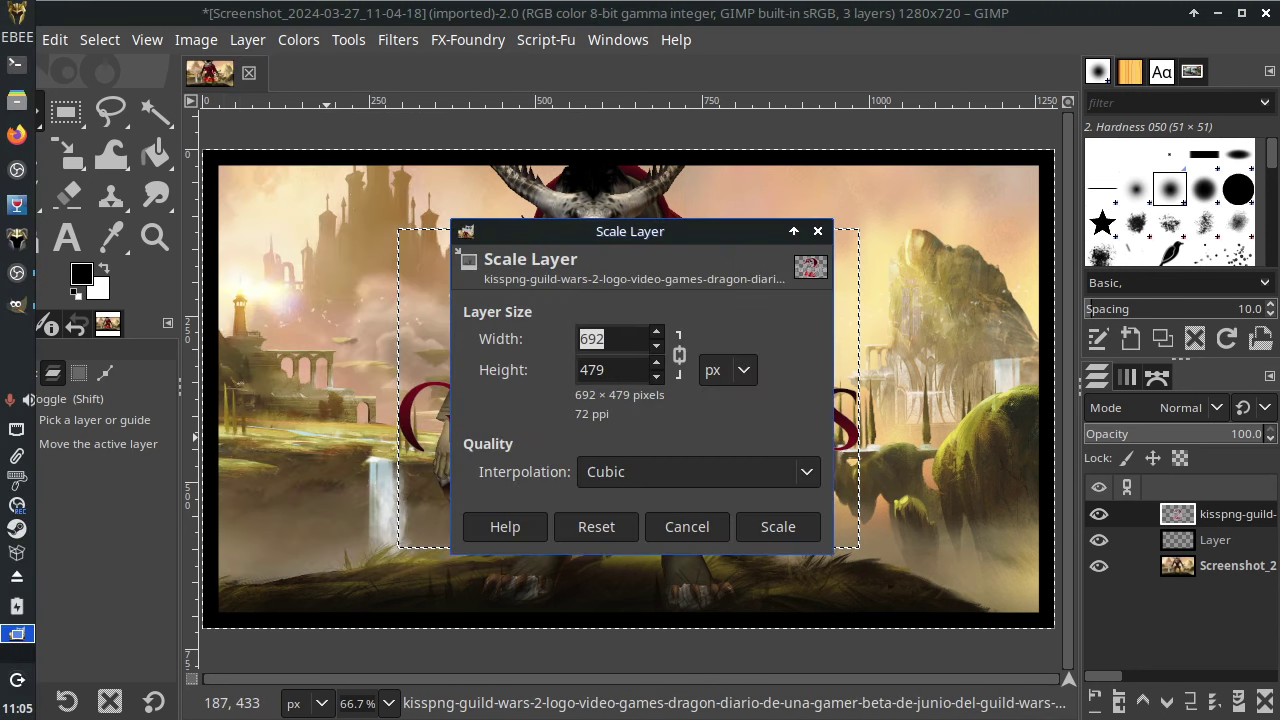
{"action": "type", "text": "390"}
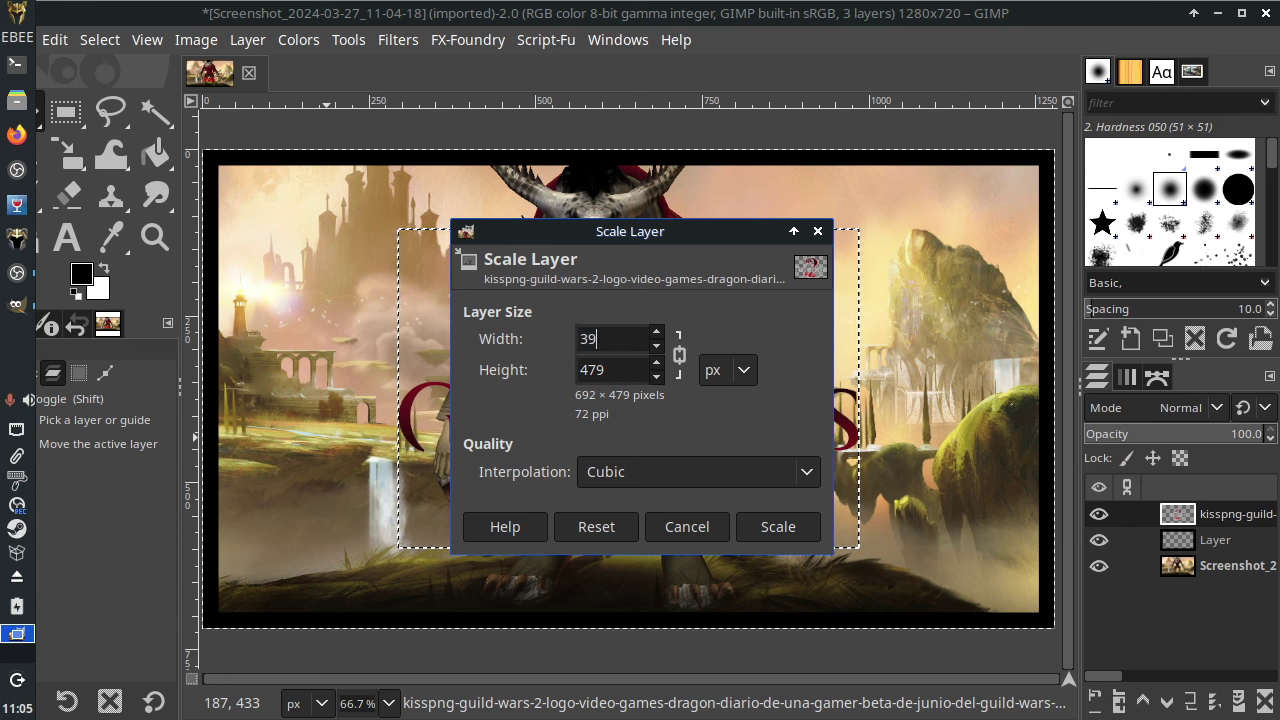
{"action": "key", "text": "Tab"}
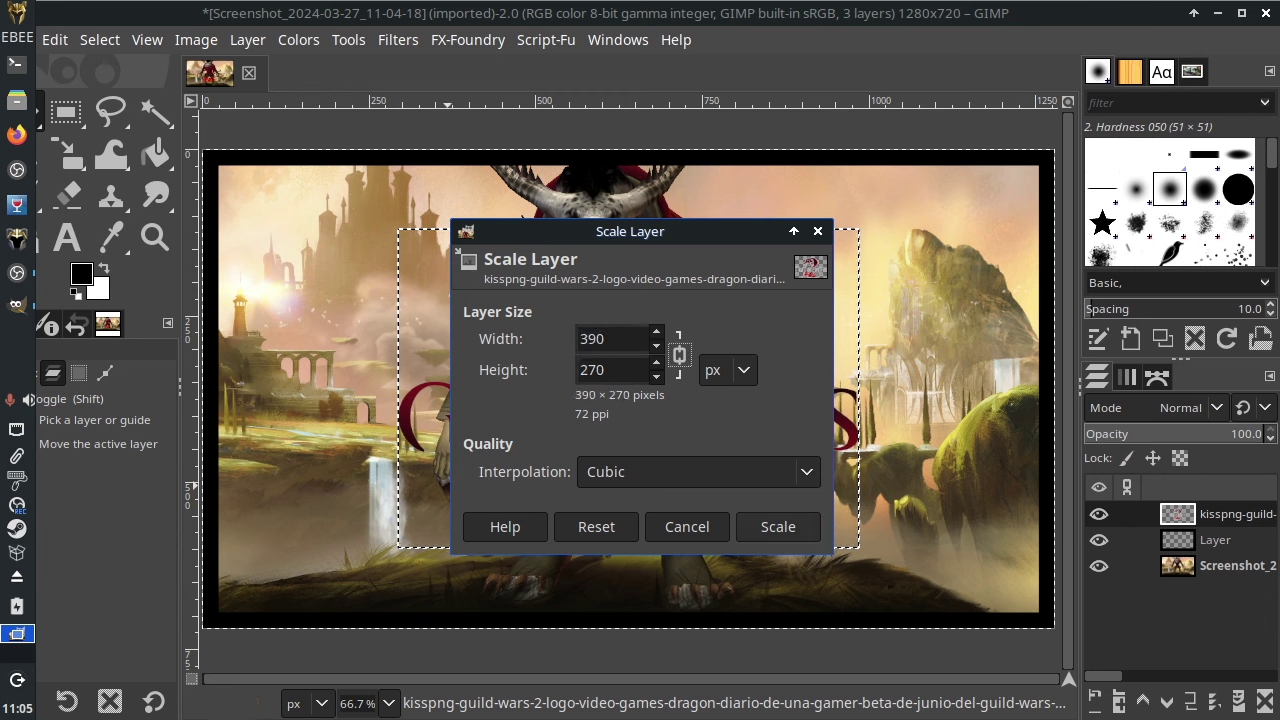
{"action": "left_click", "coordinate": [778, 526]}
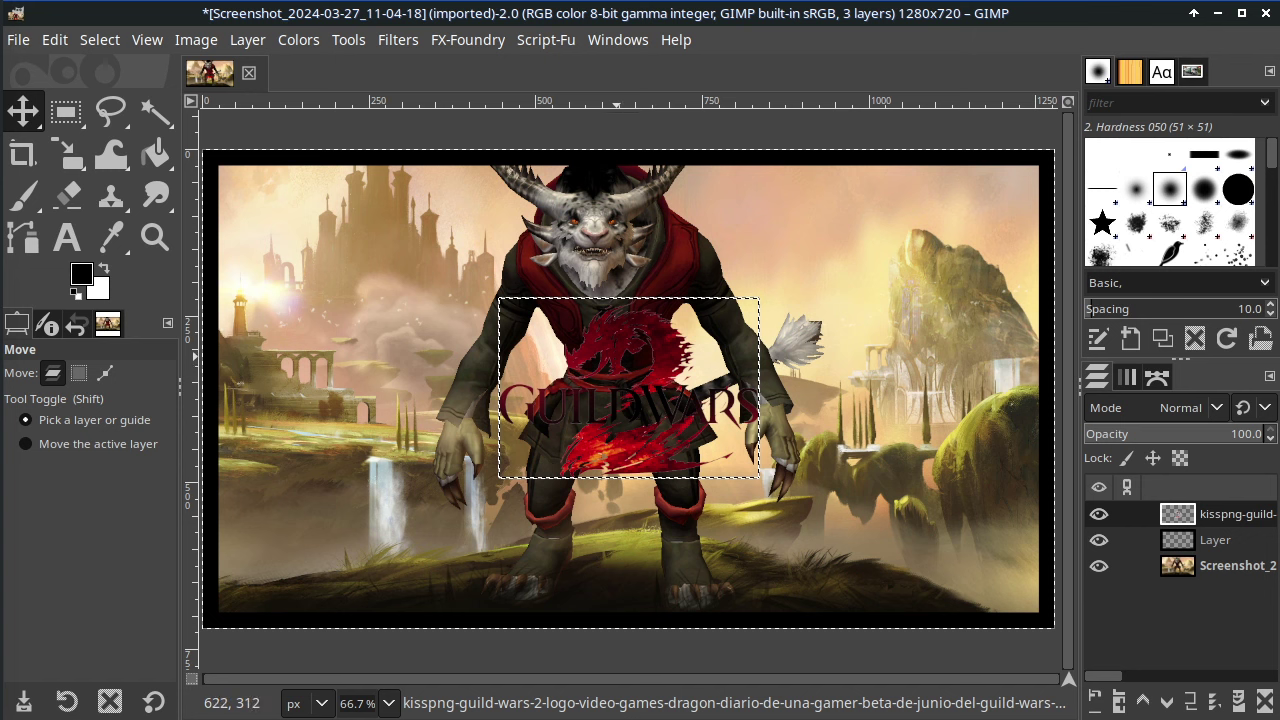
{"action": "left_click_drag", "start_coordinate": [610, 348], "coordinate": [880, 215]}
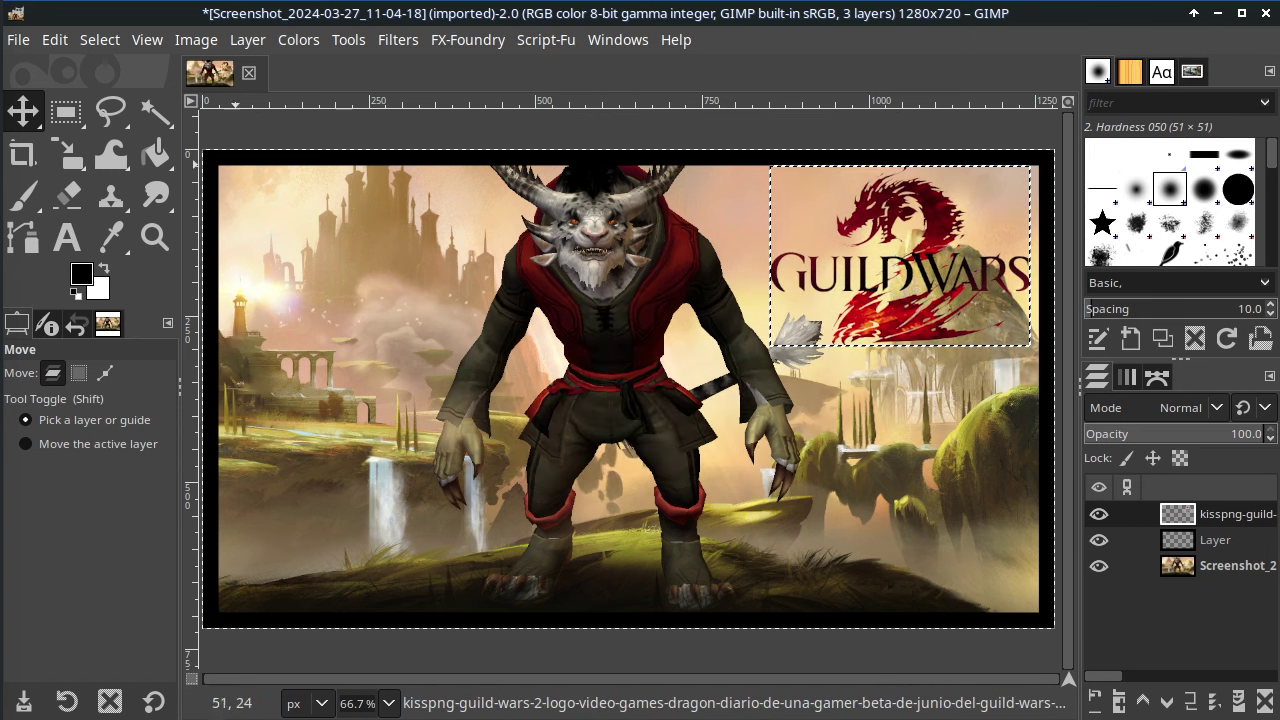
Step: Scale the Guild Wars 2 logo layer down to 290 × 201 px and move it back into the image's upper-right corner
{"action": "left_click", "coordinate": [247, 39]}
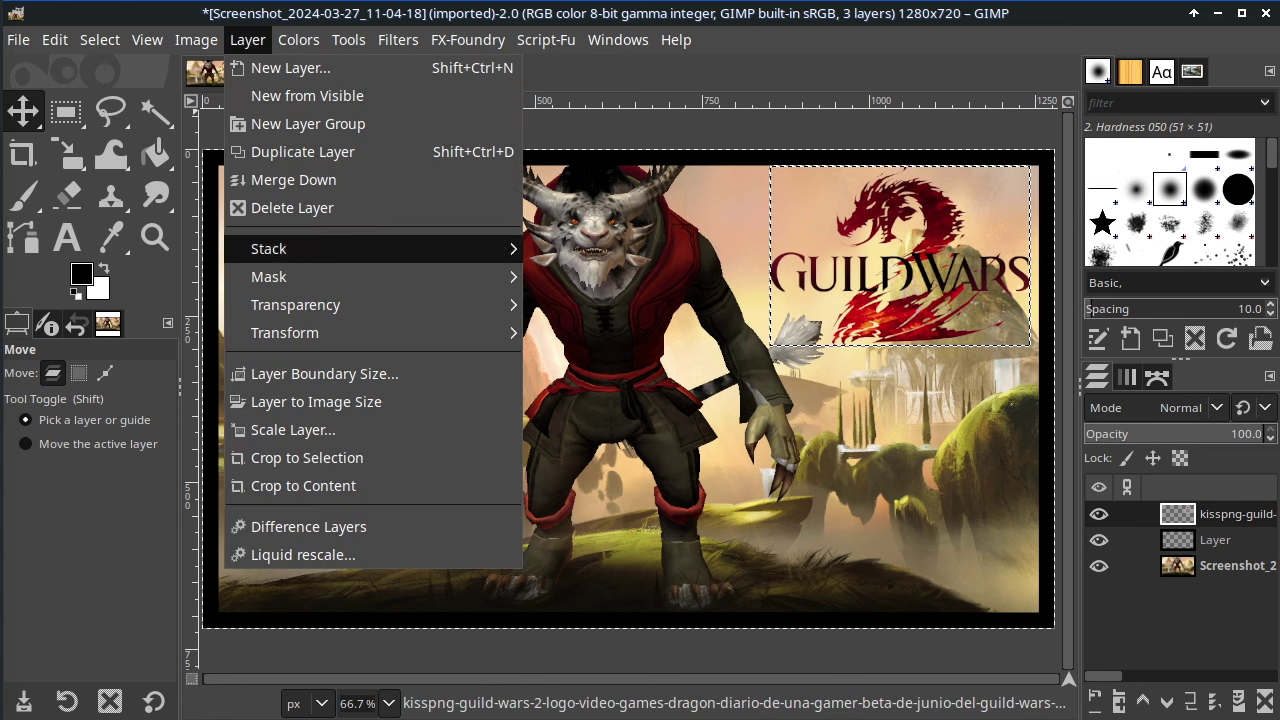
{"action": "left_click", "coordinate": [290, 428]}
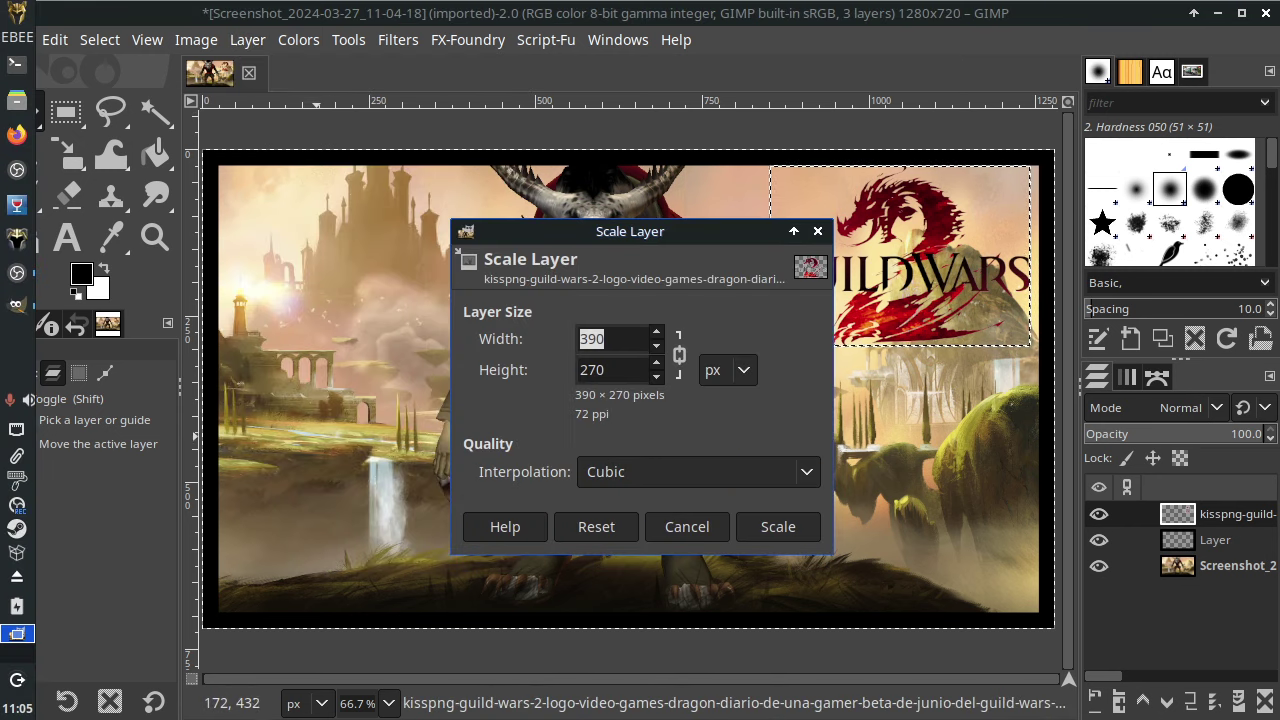
{"action": "type", "text": "2"}
{"action": "key", "text": "Tab"}
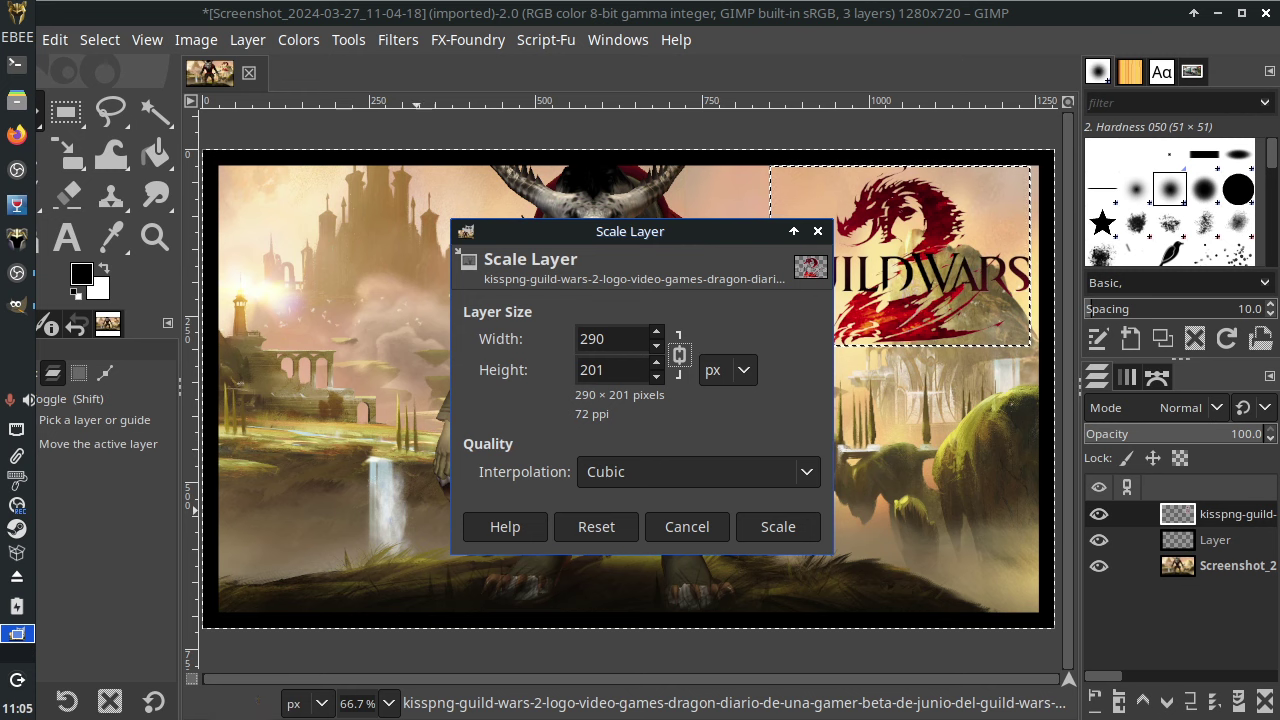
{"action": "left_click", "coordinate": [789, 533]}
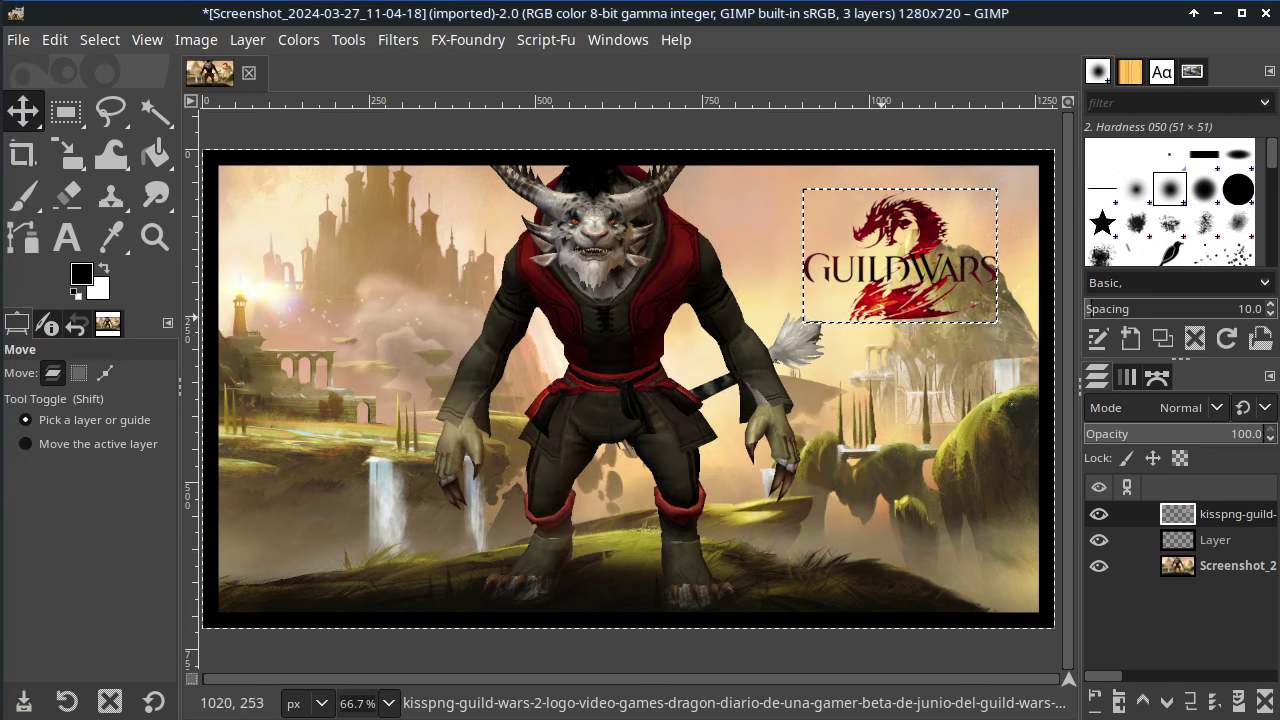
{"action": "left_click_drag", "start_coordinate": [902, 260], "coordinate": [922, 233]}
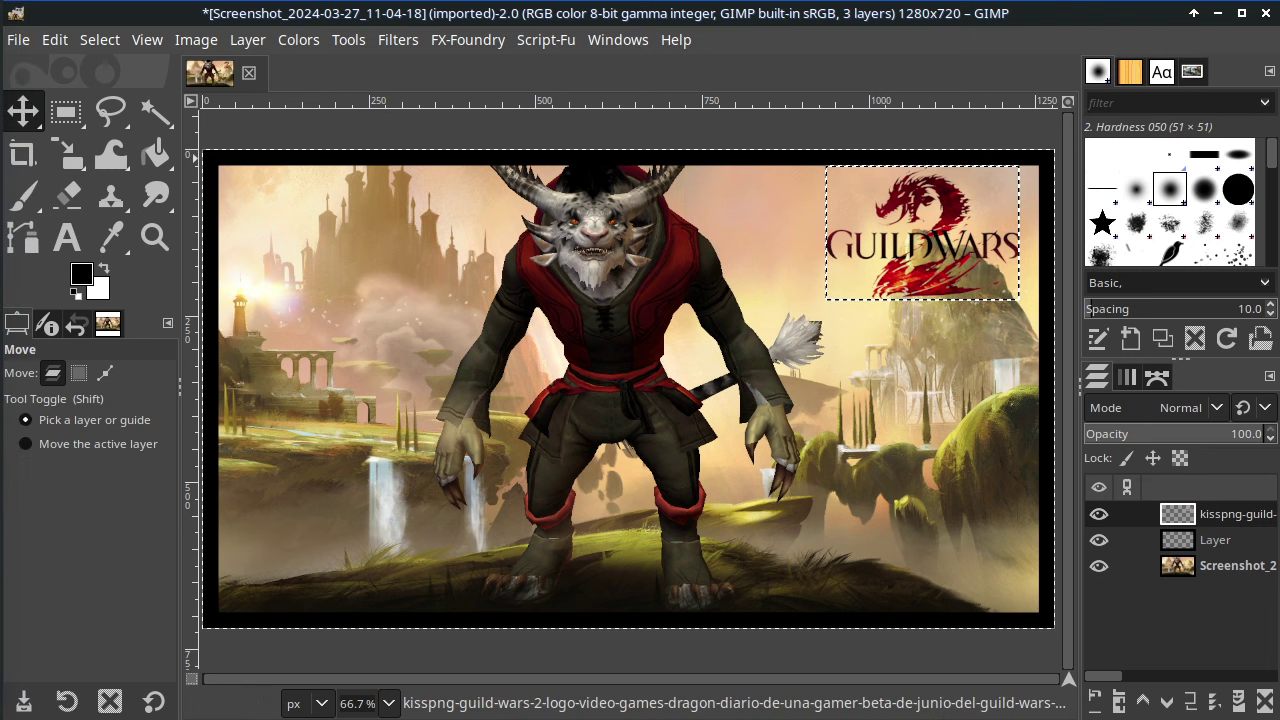
Step: Import the purple Stroke Association logo PNG (640 × 466 pixels) from the Logos folder as a new layer
{"action": "key", "text": "alt+f"}
{"action": "key", "text": "Down"}
{"action": "key", "text": "Down"}
{"action": "key", "text": "Down"}
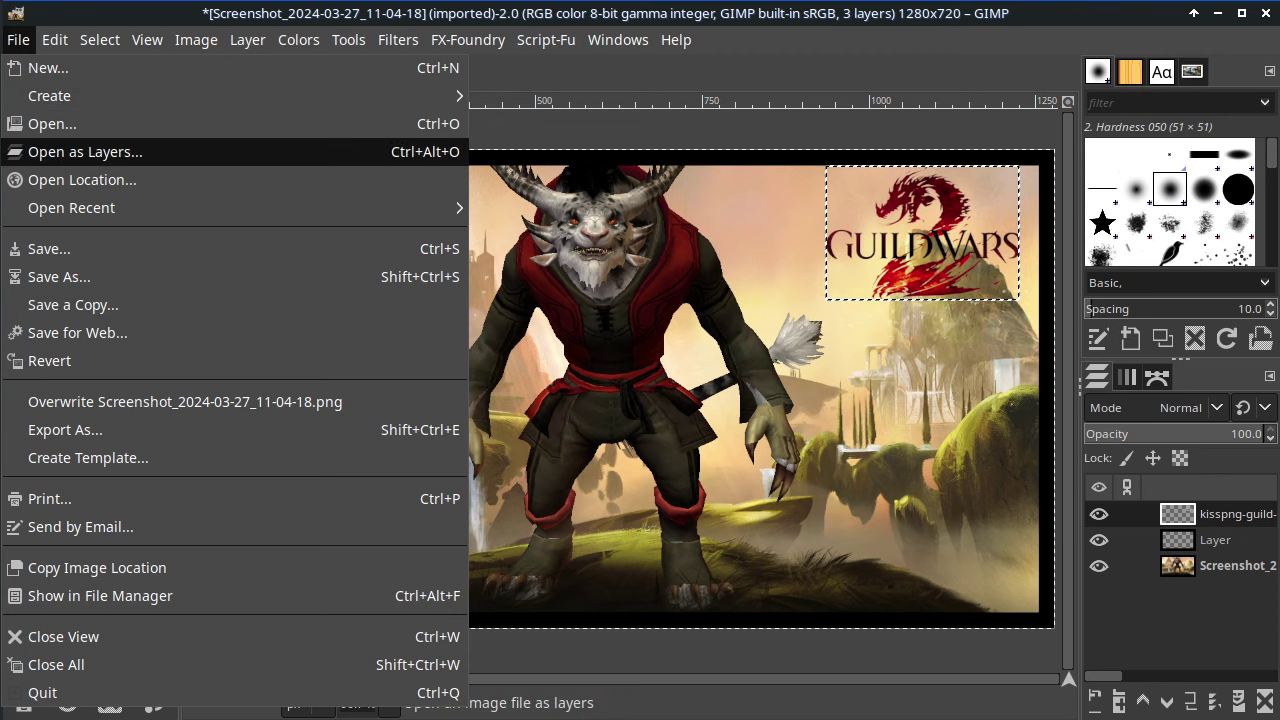
{"action": "key", "text": "Return"}
{"action": "scroll", "coordinate": [634, 338], "scroll_direction": "down", "scroll_amount": 10}
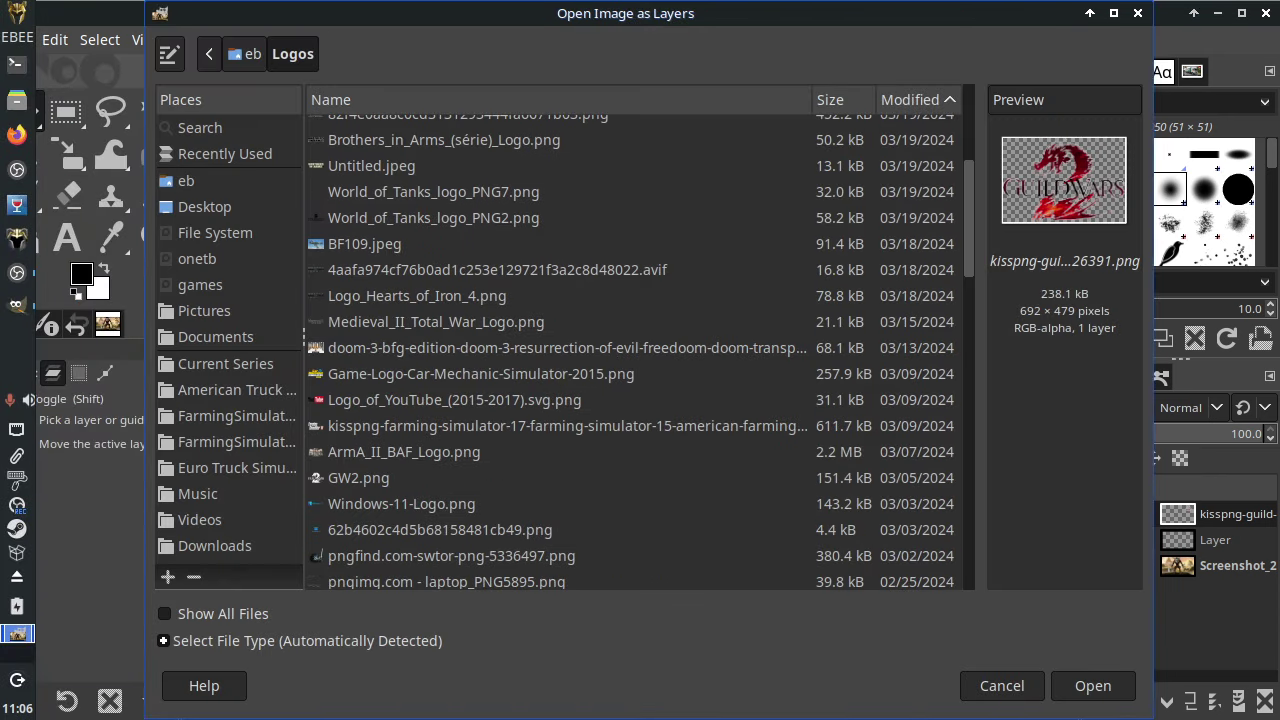
{"action": "scroll", "coordinate": [634, 338], "scroll_direction": "down", "scroll_amount": 5}
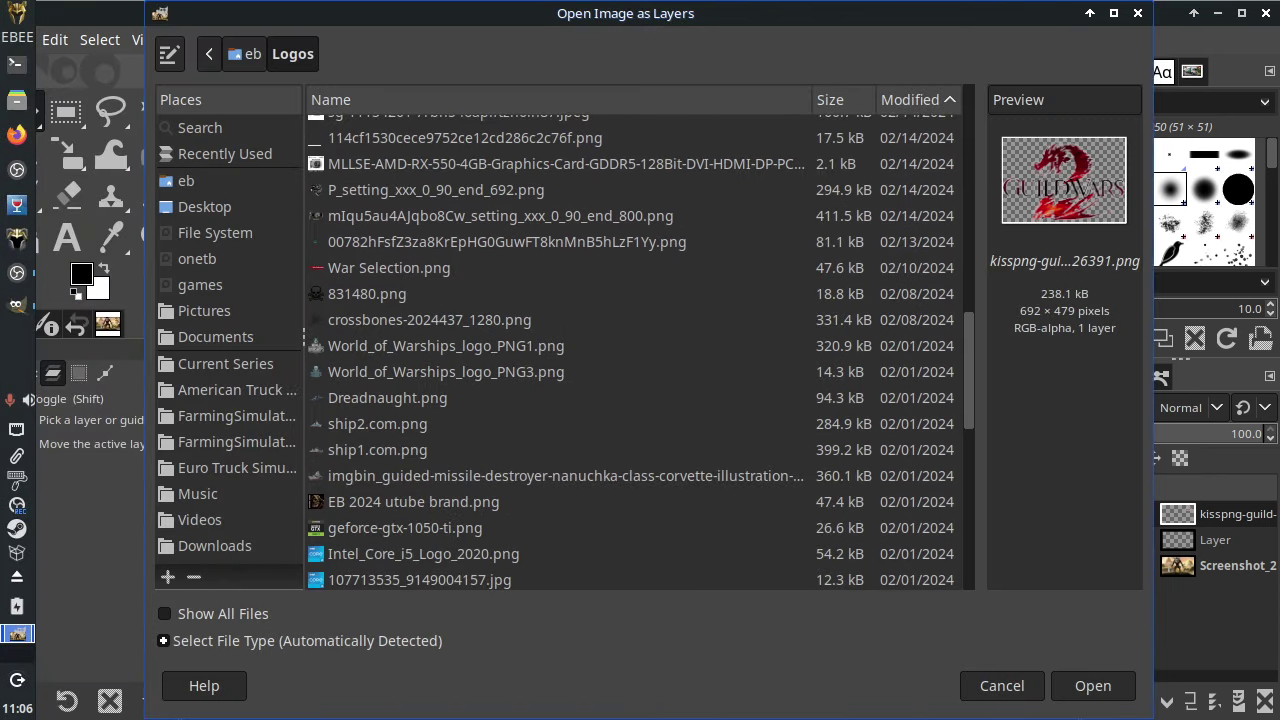
{"action": "scroll", "coordinate": [634, 338], "scroll_direction": "down", "scroll_amount": 7}
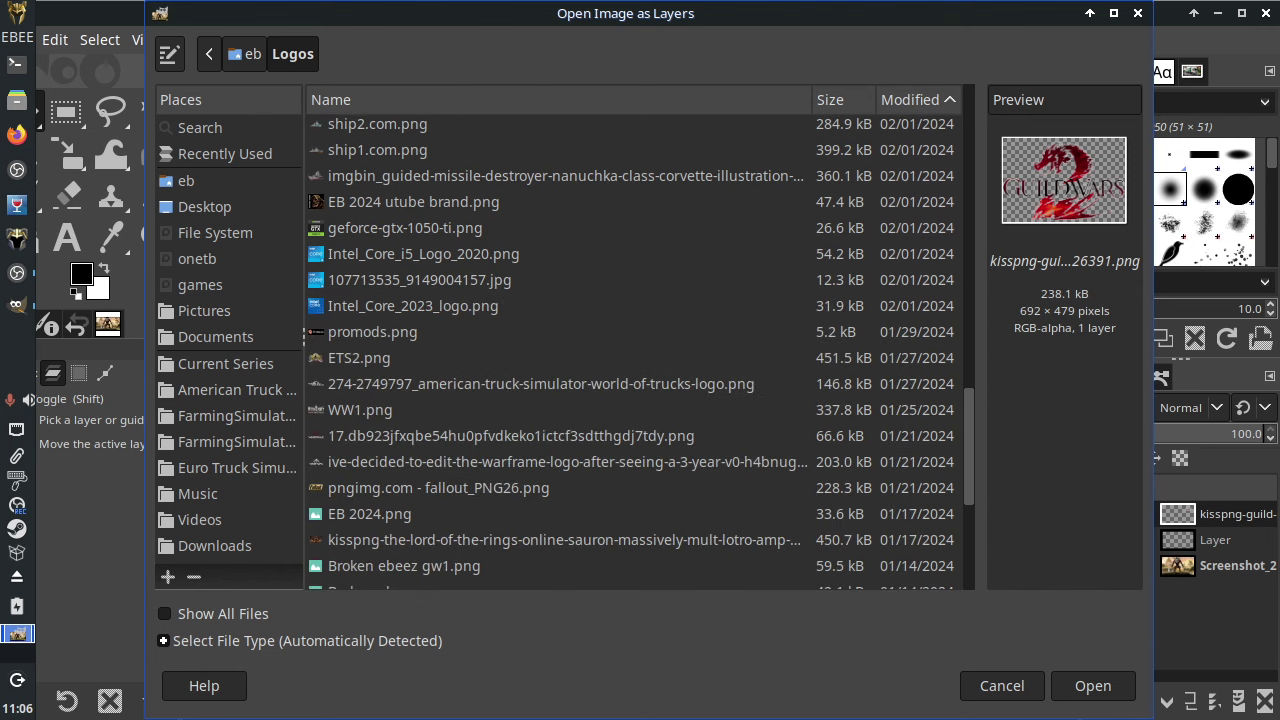
{"action": "left_click", "coordinate": [564, 497]}
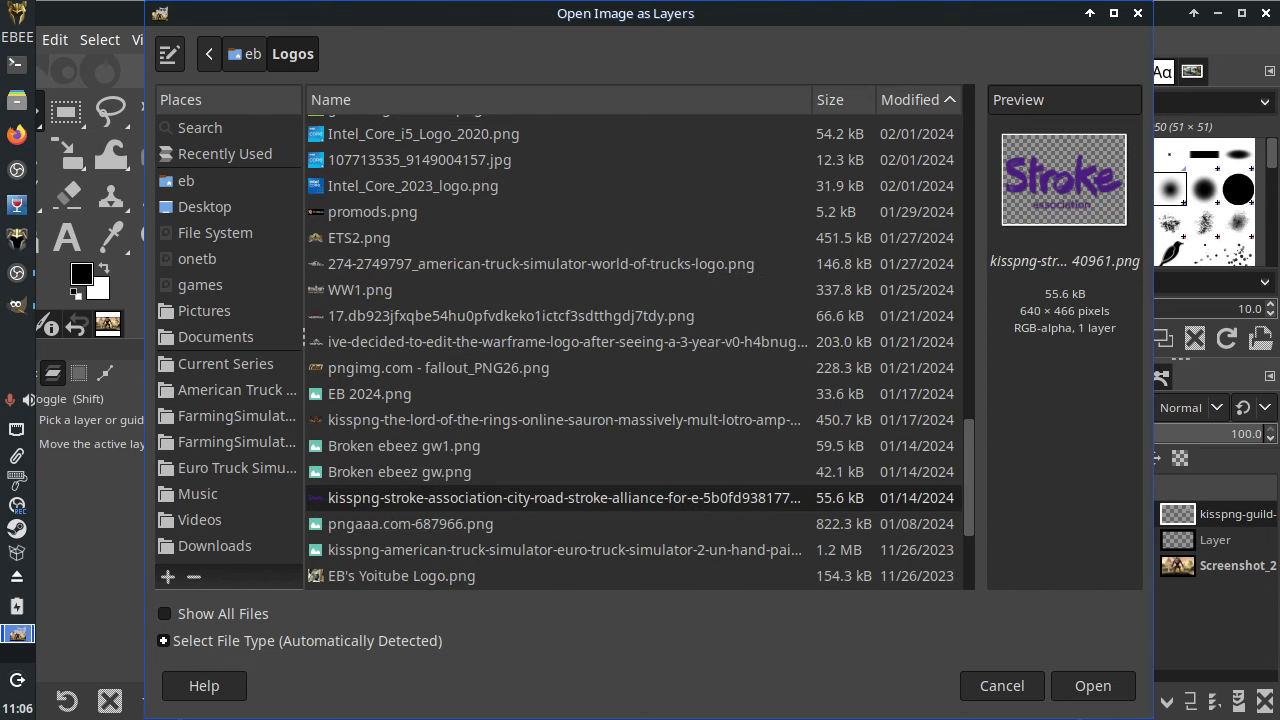
{"action": "key", "text": "Return"}
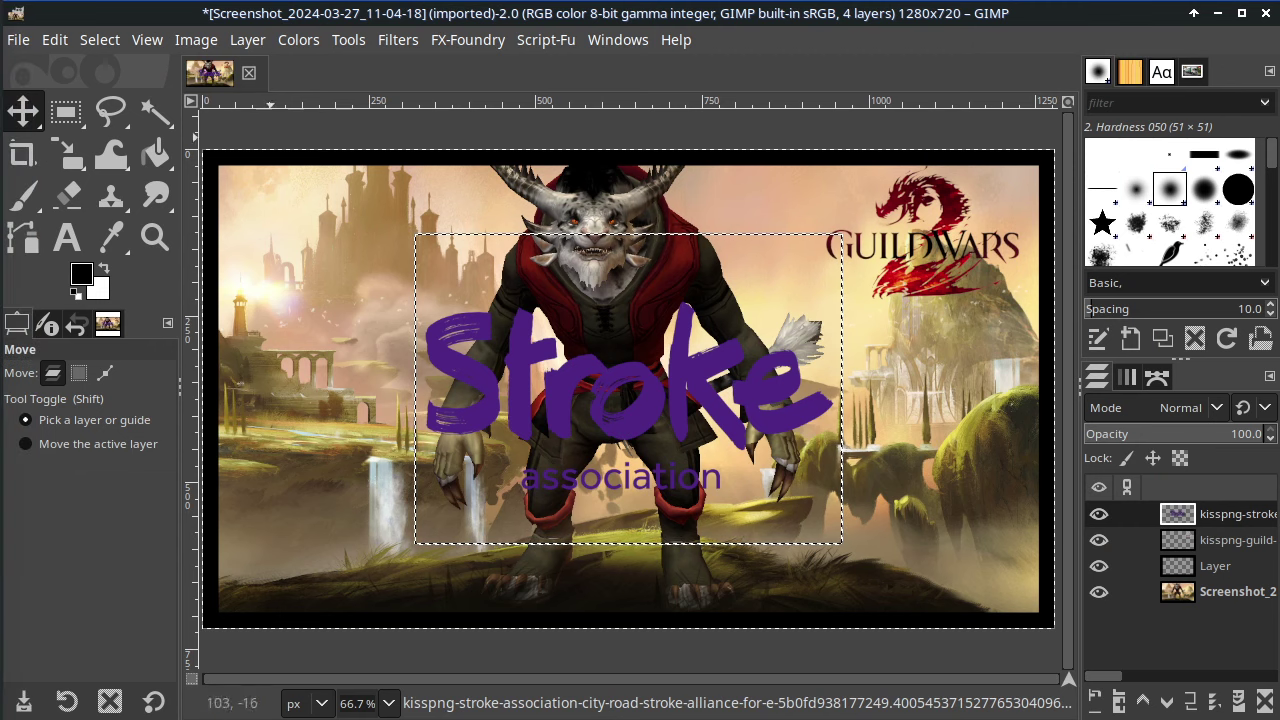
Step: Scale the Stroke Association logo layer to 140 × 102 px and move it into the image's lower-right corner
{"action": "left_click", "coordinate": [247, 39]}
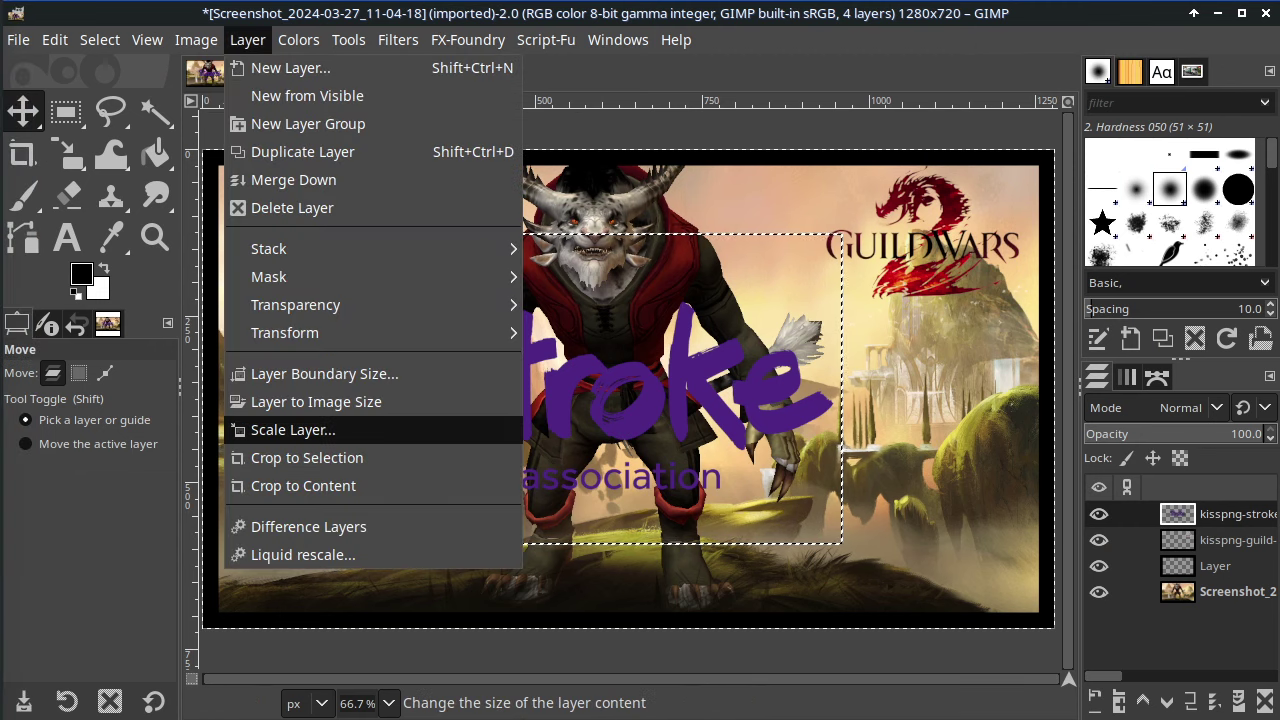
{"action": "left_click", "coordinate": [293, 429]}
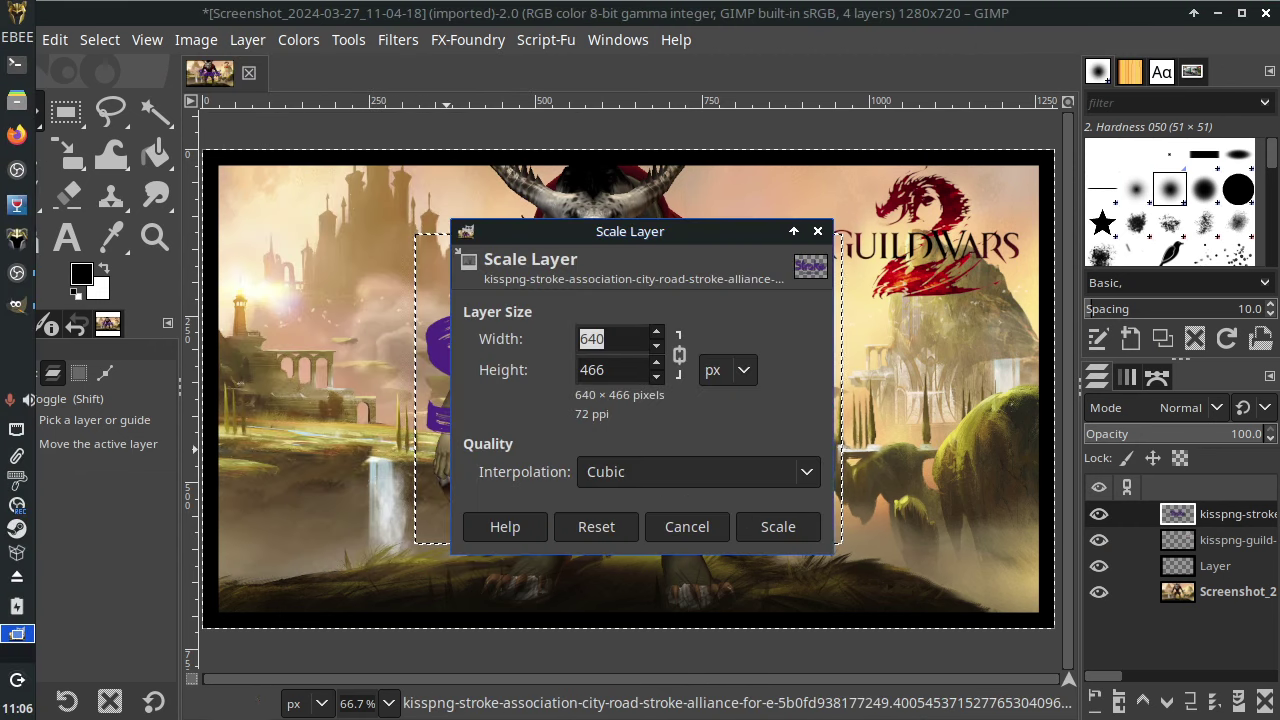
{"action": "type", "text": "140"}
{"action": "key", "text": "Tab"}
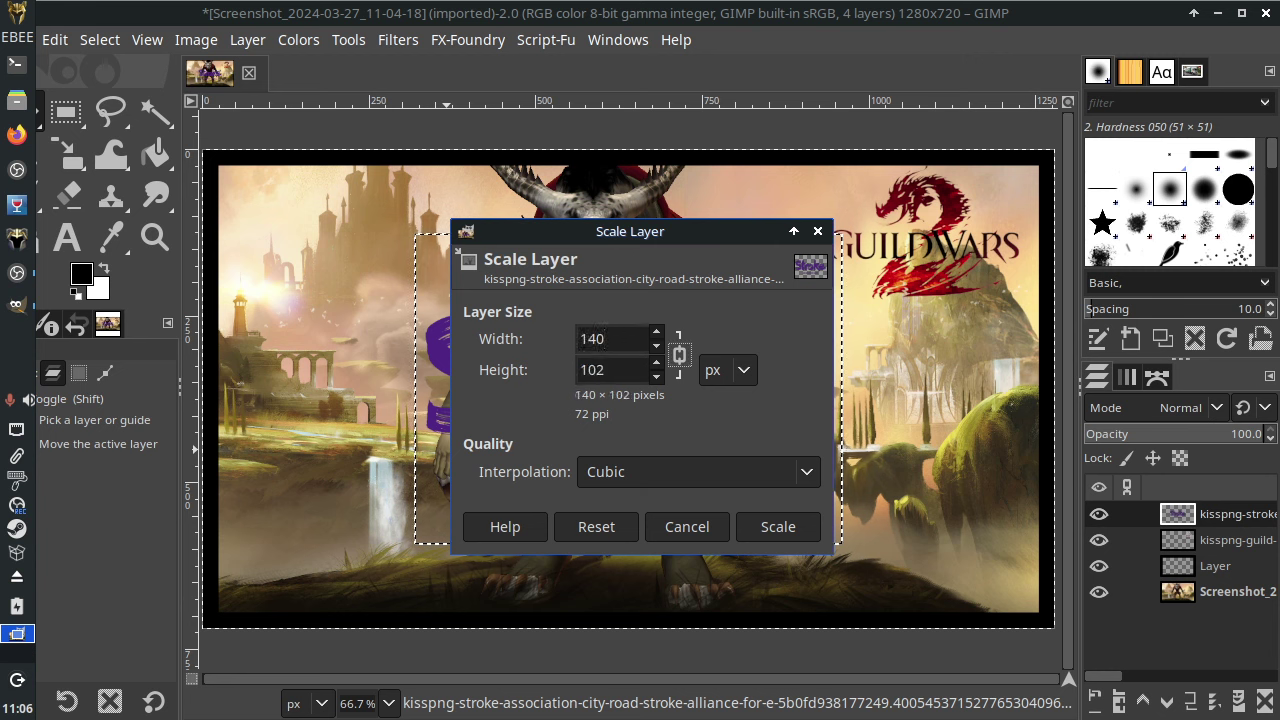
{"action": "left_click", "coordinate": [760, 526]}
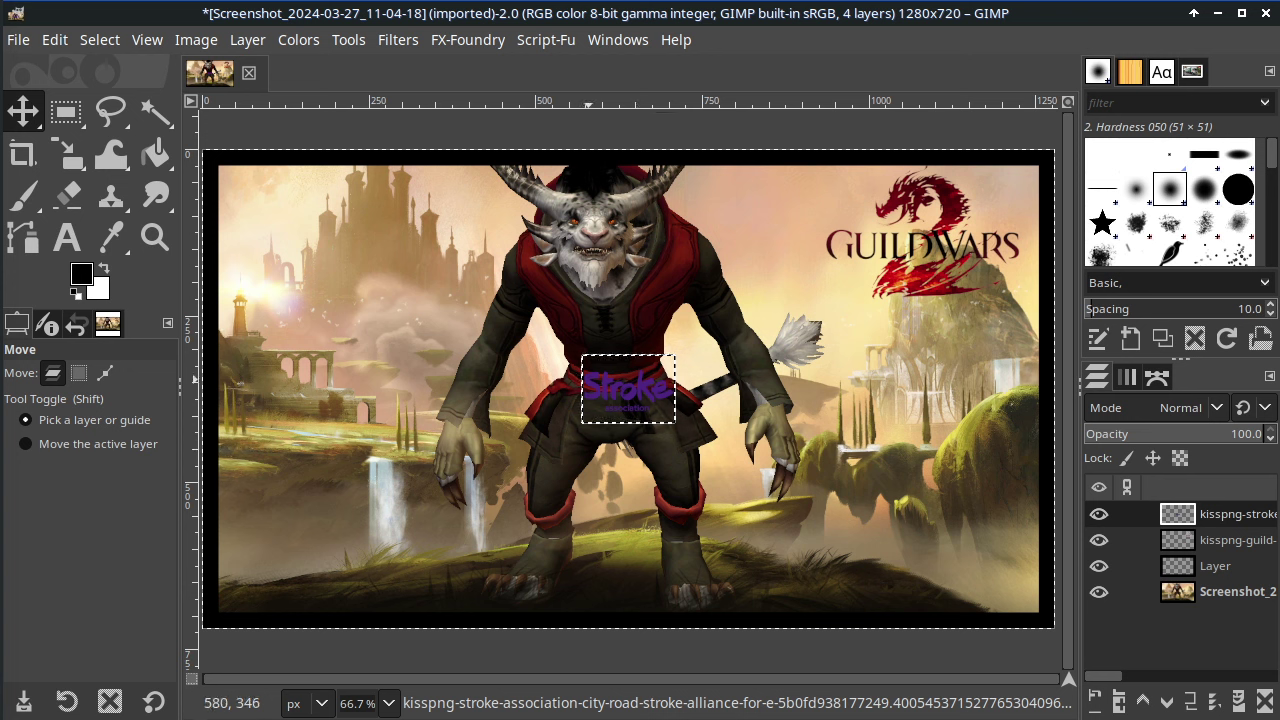
{"action": "mouse_move", "coordinate": [630, 390]}
{"action": "left_mouse_down"}
{"action": "mouse_move", "coordinate": [985, 575]}
{"action": "mouse_move", "coordinate": [990, 565]}
{"action": "left_mouse_up"}
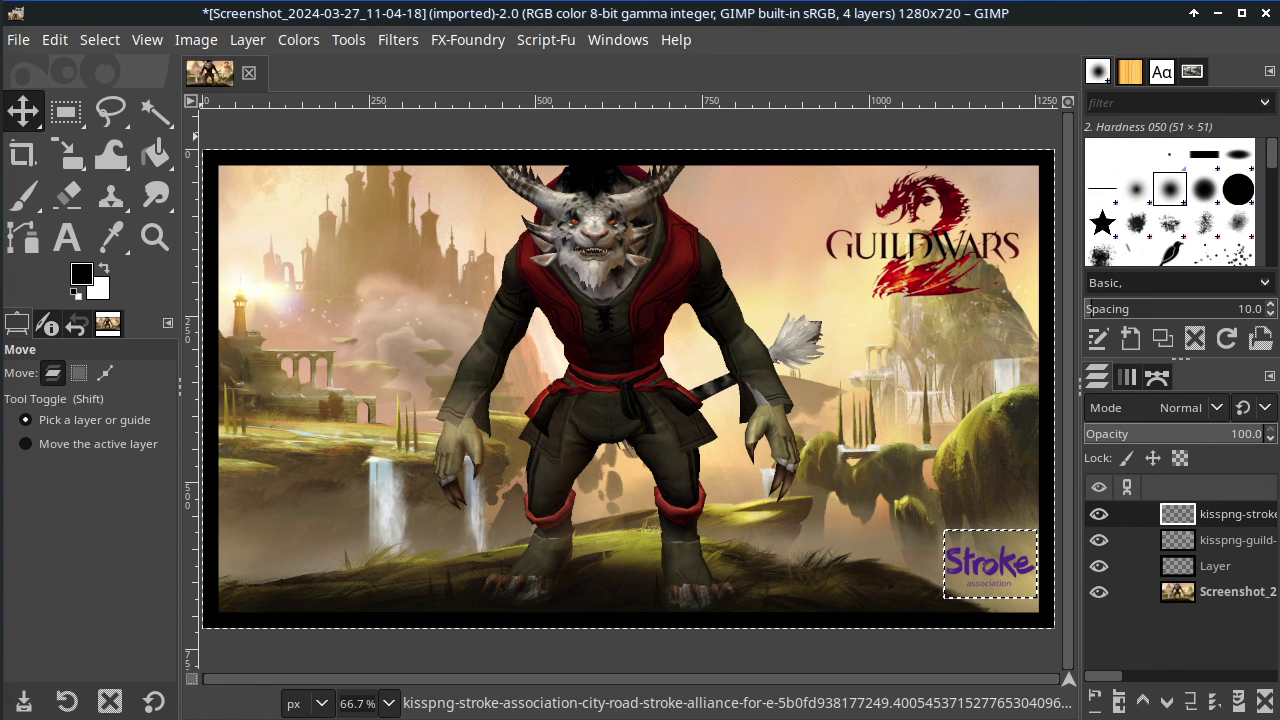
Step: Import the Tux penguin logo PNG (550 × 550 pixels) from the Logos folder as a new layer
{"action": "key", "text": "alt+f"}
{"action": "key", "text": "Down"}
{"action": "key", "text": "Down"}
{"action": "key", "text": "Down"}
{"action": "key", "text": "Down"}
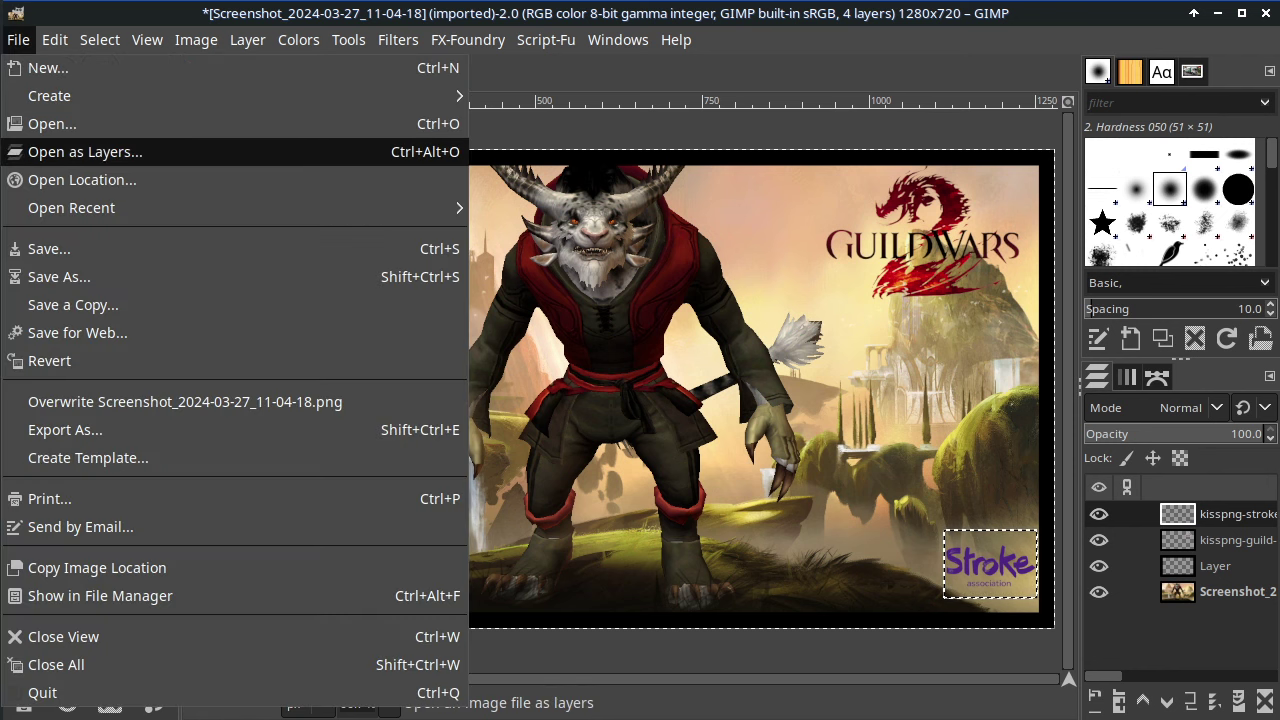
{"action": "key", "text": "Return"}
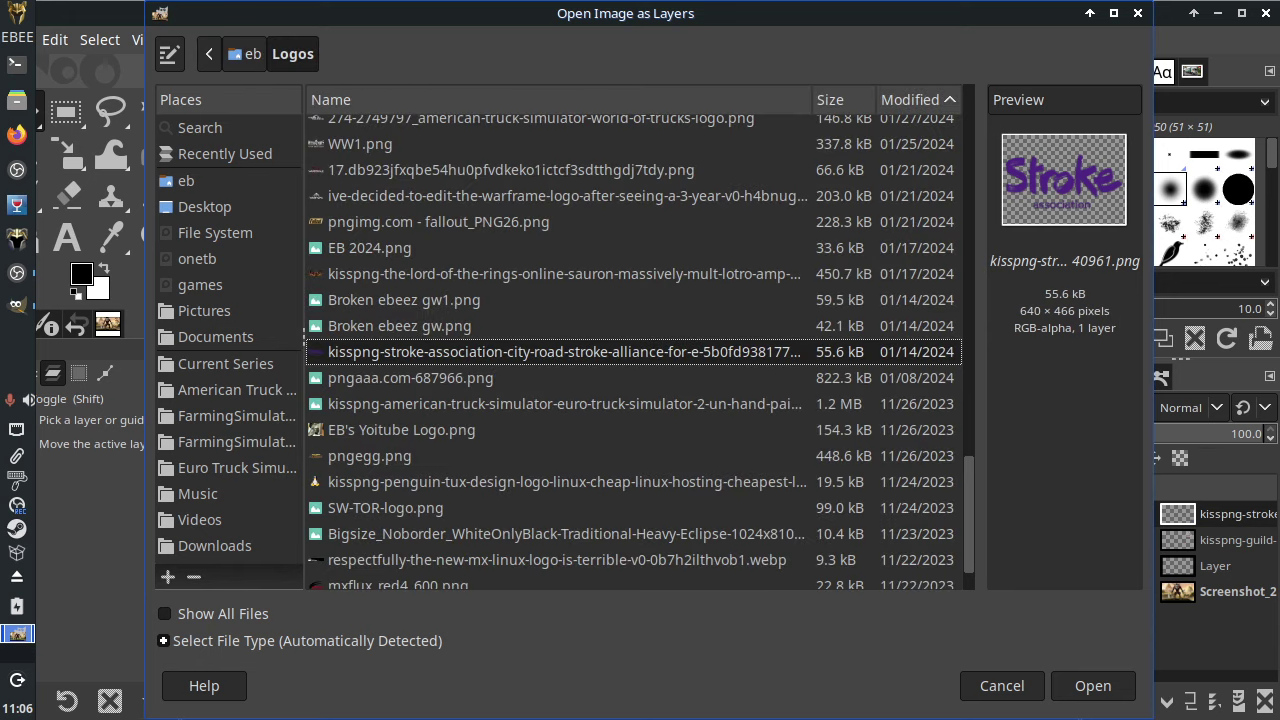
{"action": "left_click", "coordinate": [566, 482]}
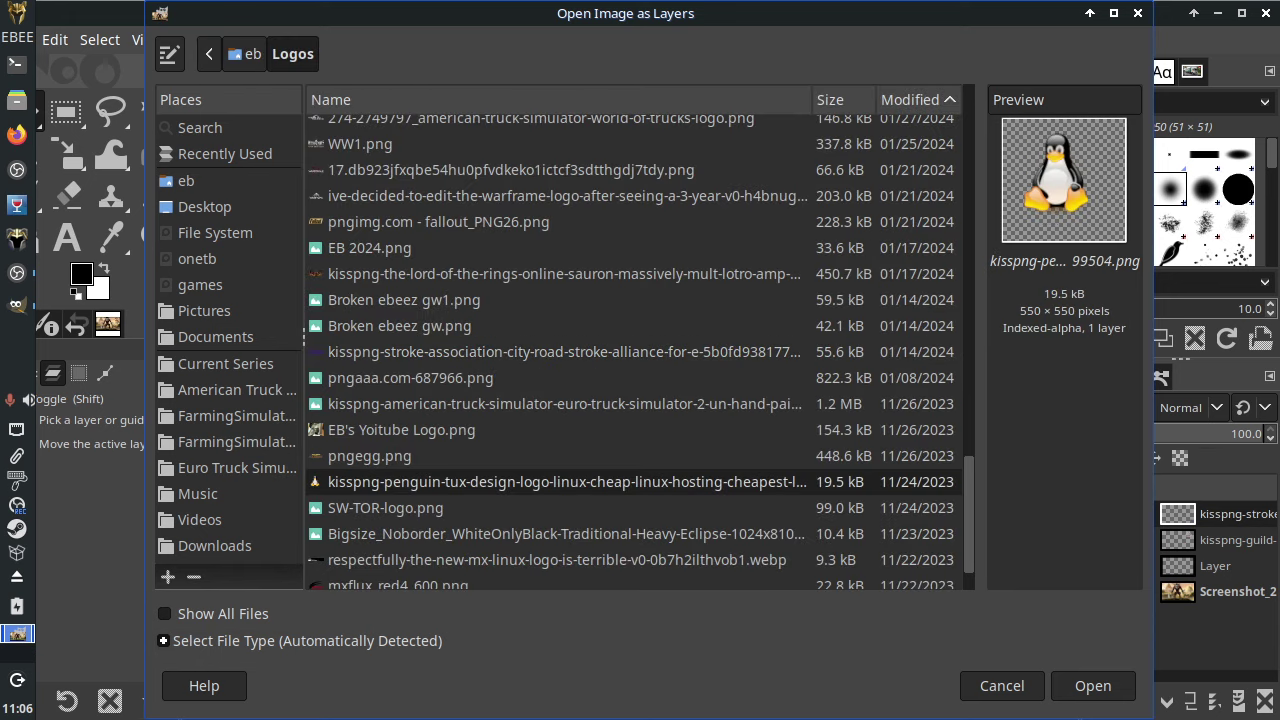
{"action": "key", "text": "Return"}
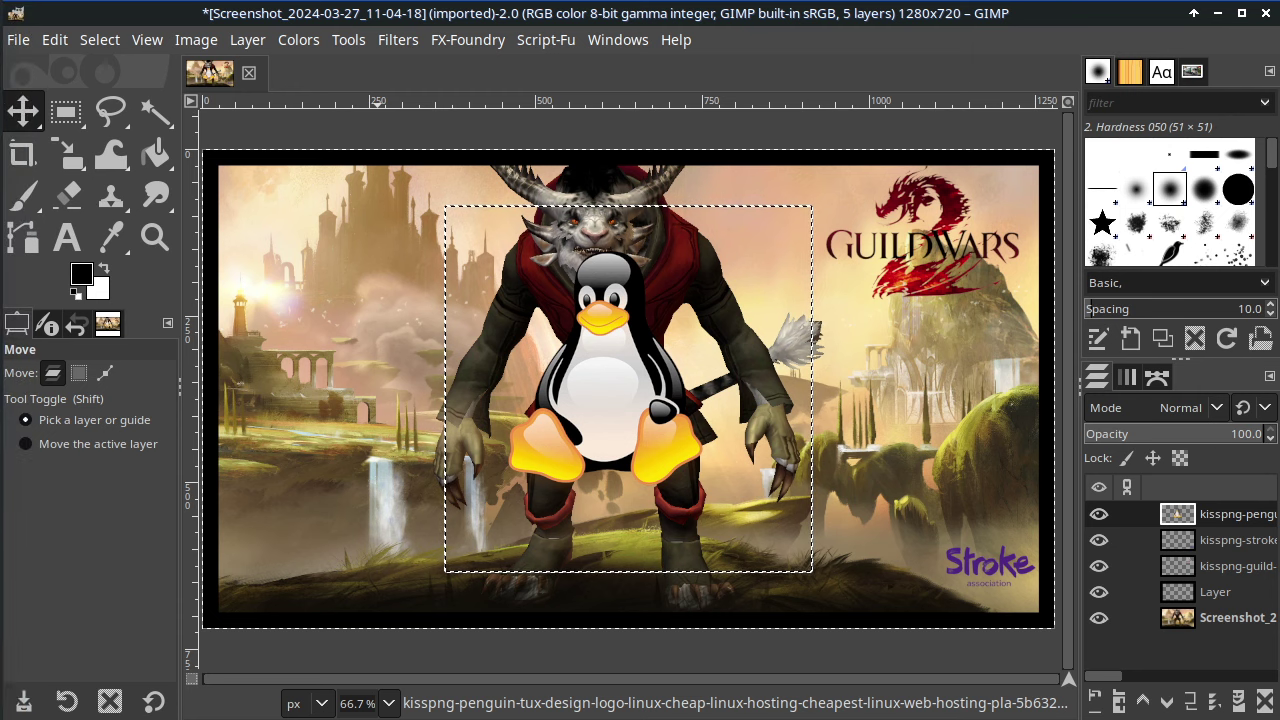
Step: Scale the Tux penguin layer to 150 × 150 px and move it into the image's lower-left corner
{"action": "key", "text": "alt+l"}
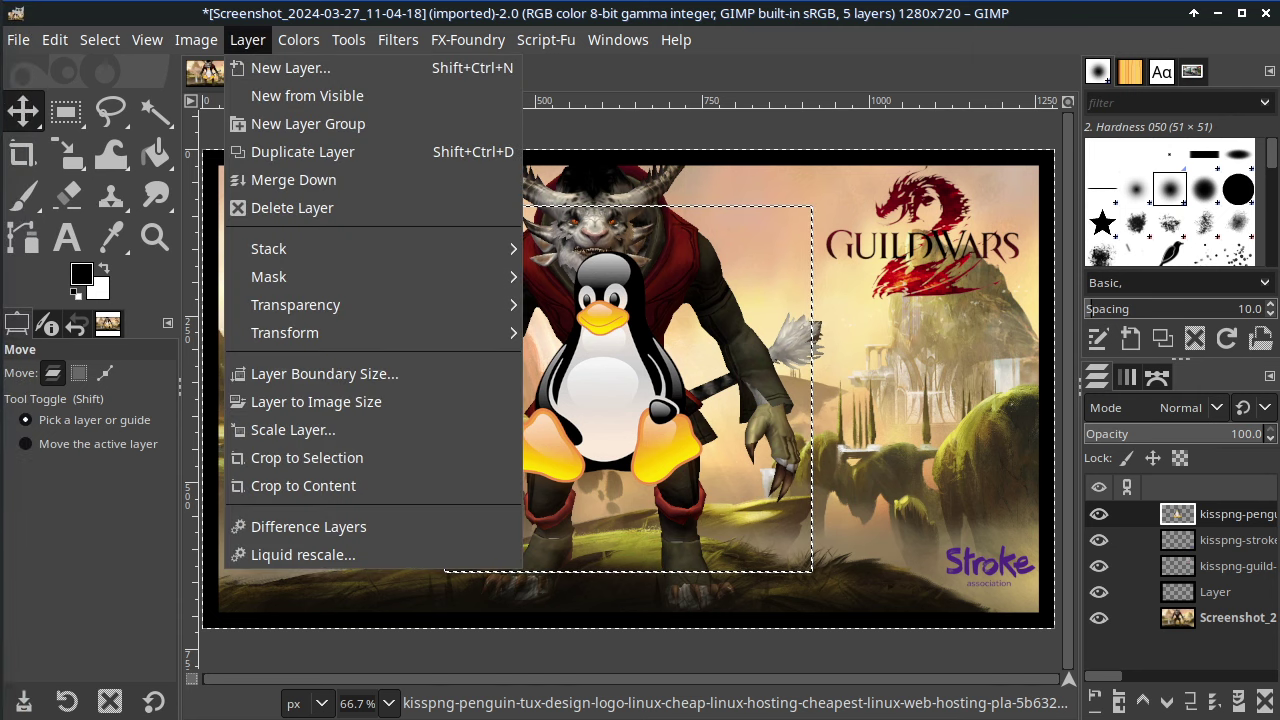
{"action": "key", "text": "Return"}
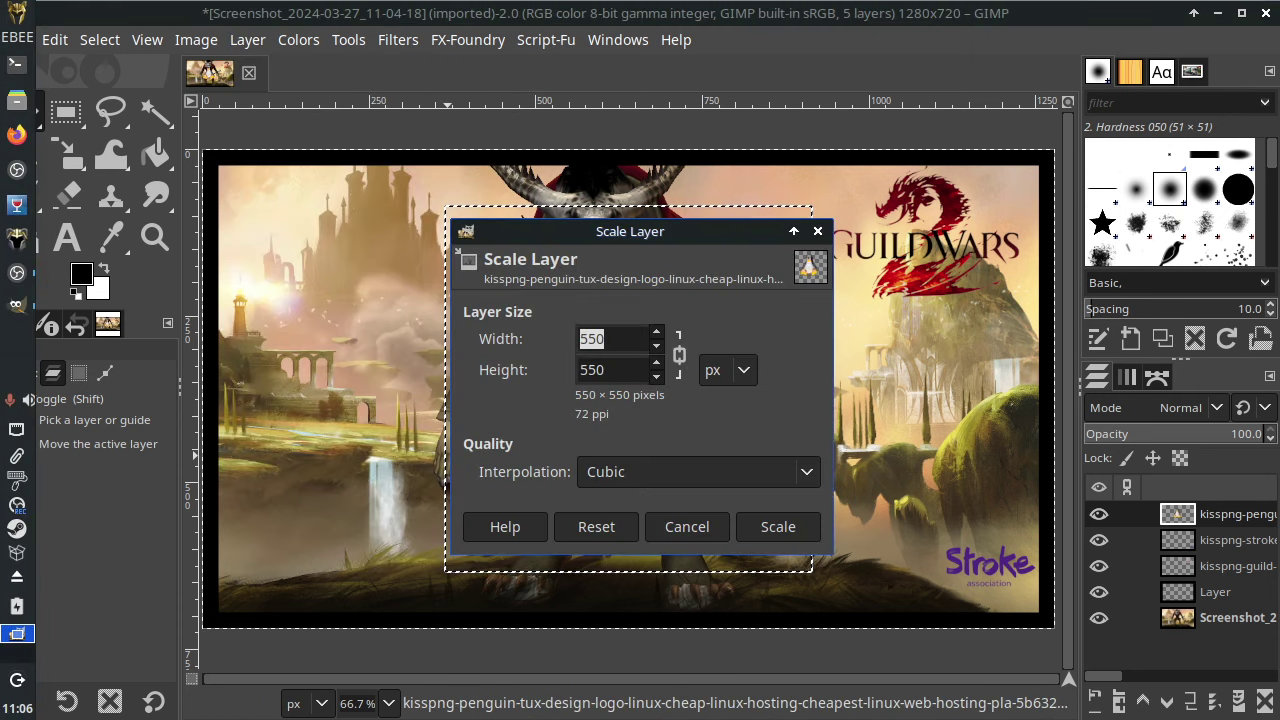
{"action": "type", "text": "150"}
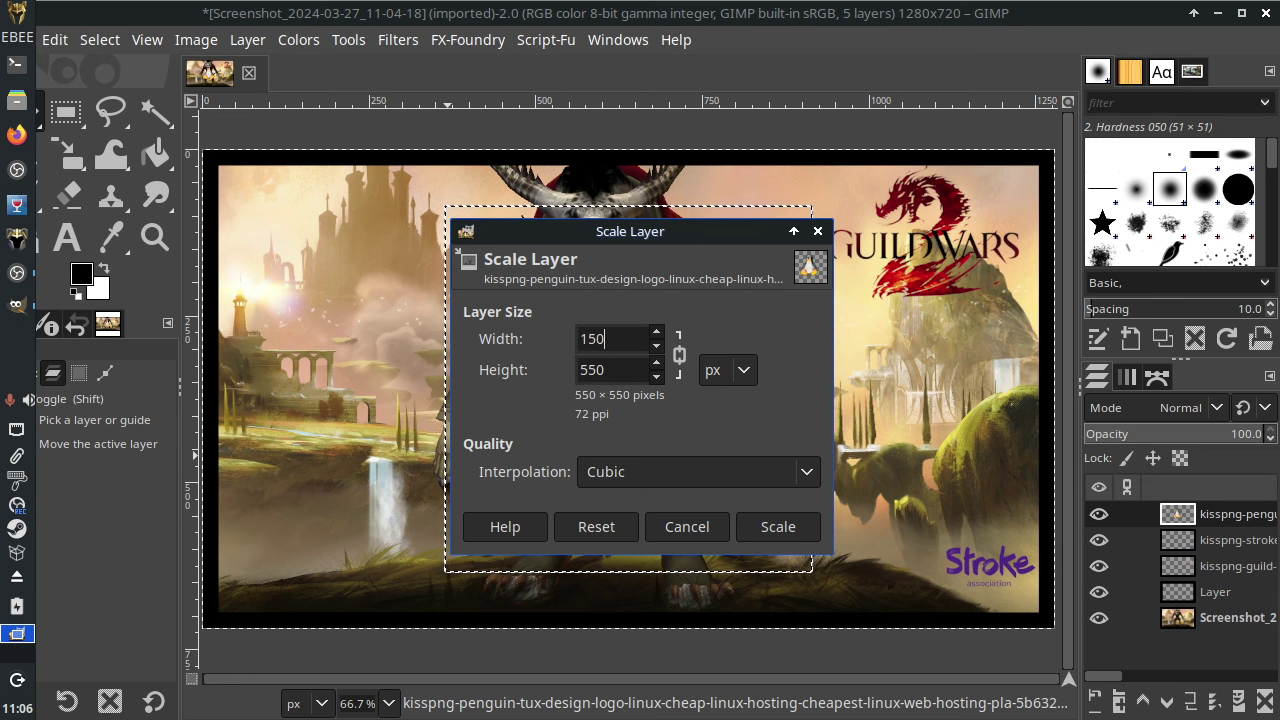
{"action": "key", "text": "Tab"}
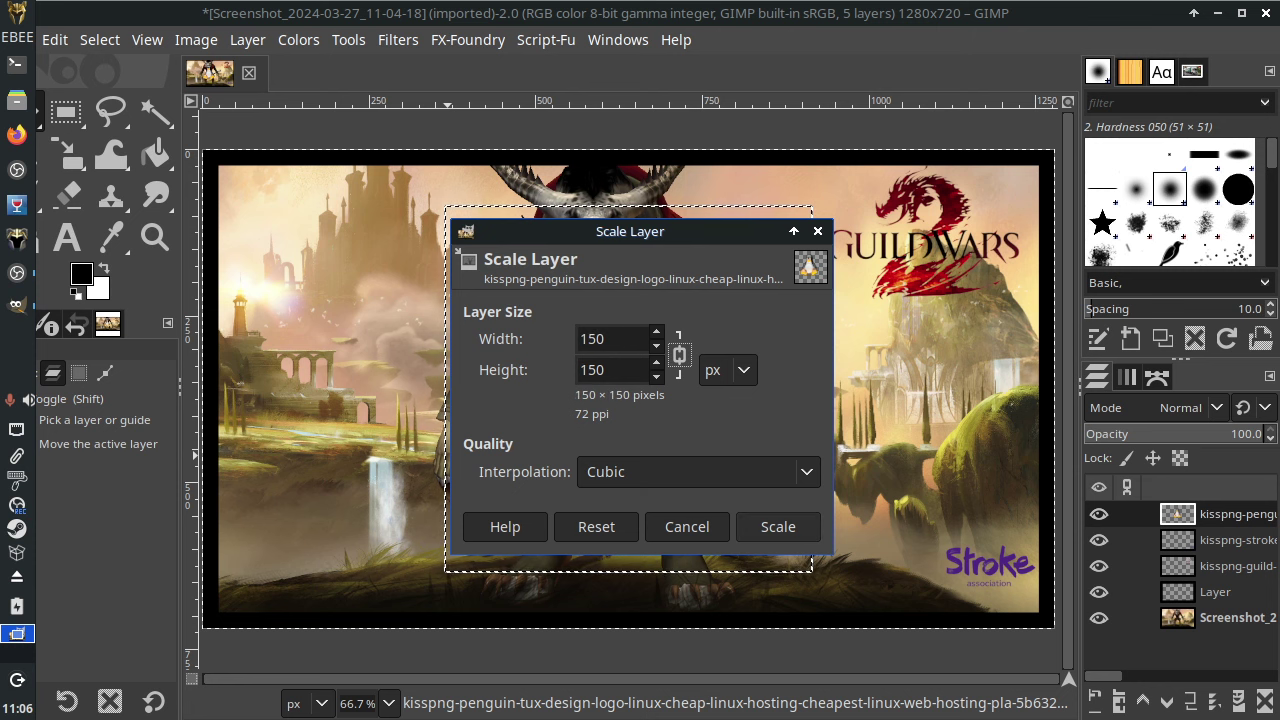
{"action": "key", "text": "Return"}
{"action": "left_click_drag", "start_coordinate": [626, 394], "coordinate": [260, 572]}
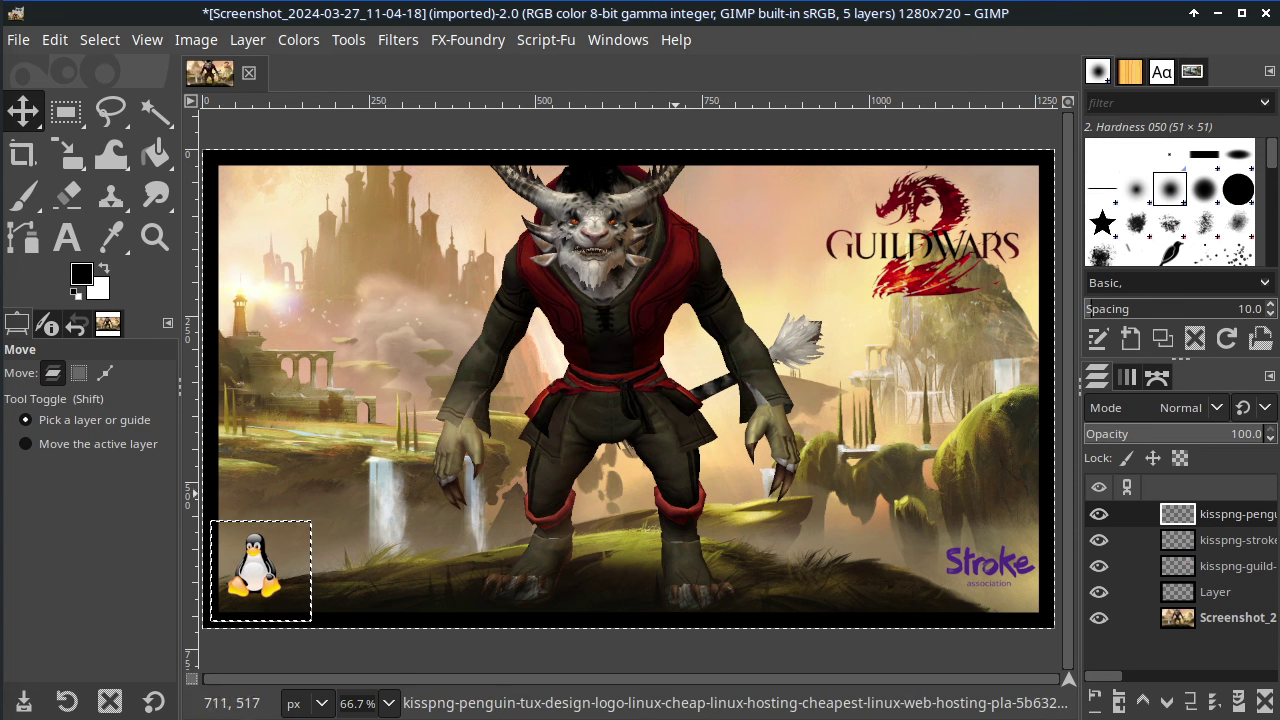
Step: Preview the coollogo text PNGs in the home directory's Texts folder to find a caption to open as a layer
{"action": "left_click", "coordinate": [18, 39]}
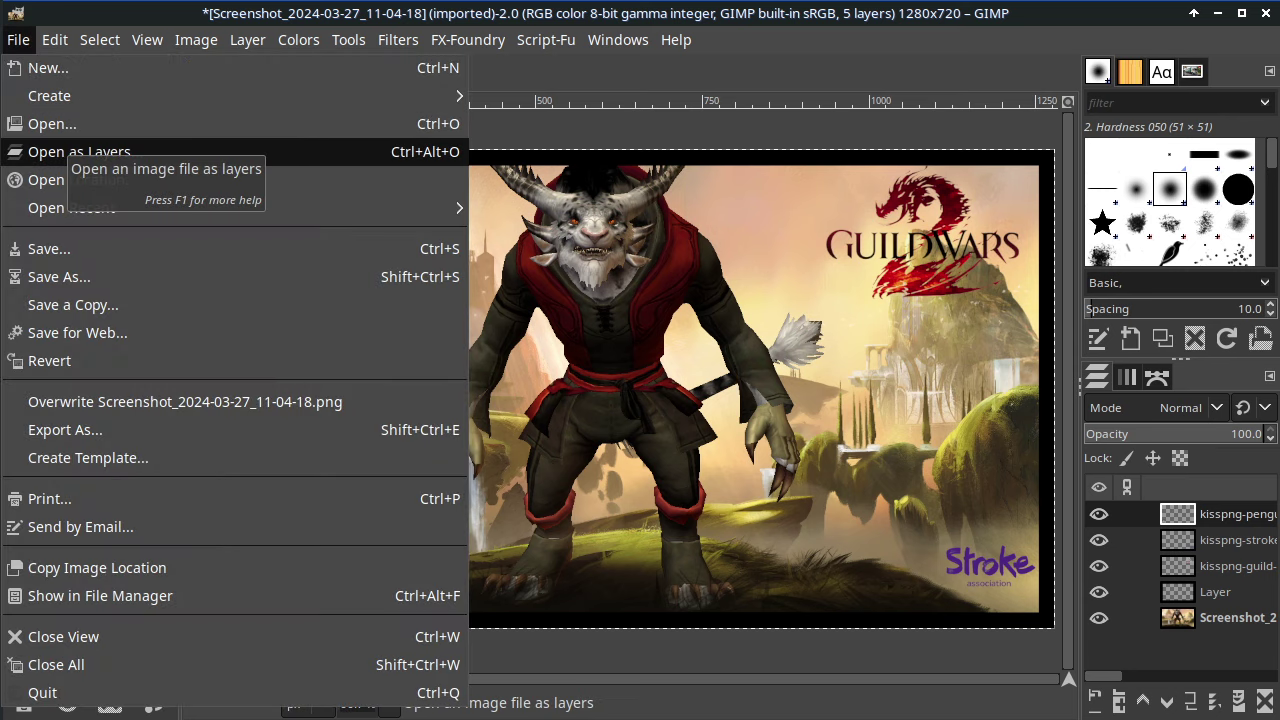
{"action": "left_click", "coordinate": [60, 152]}
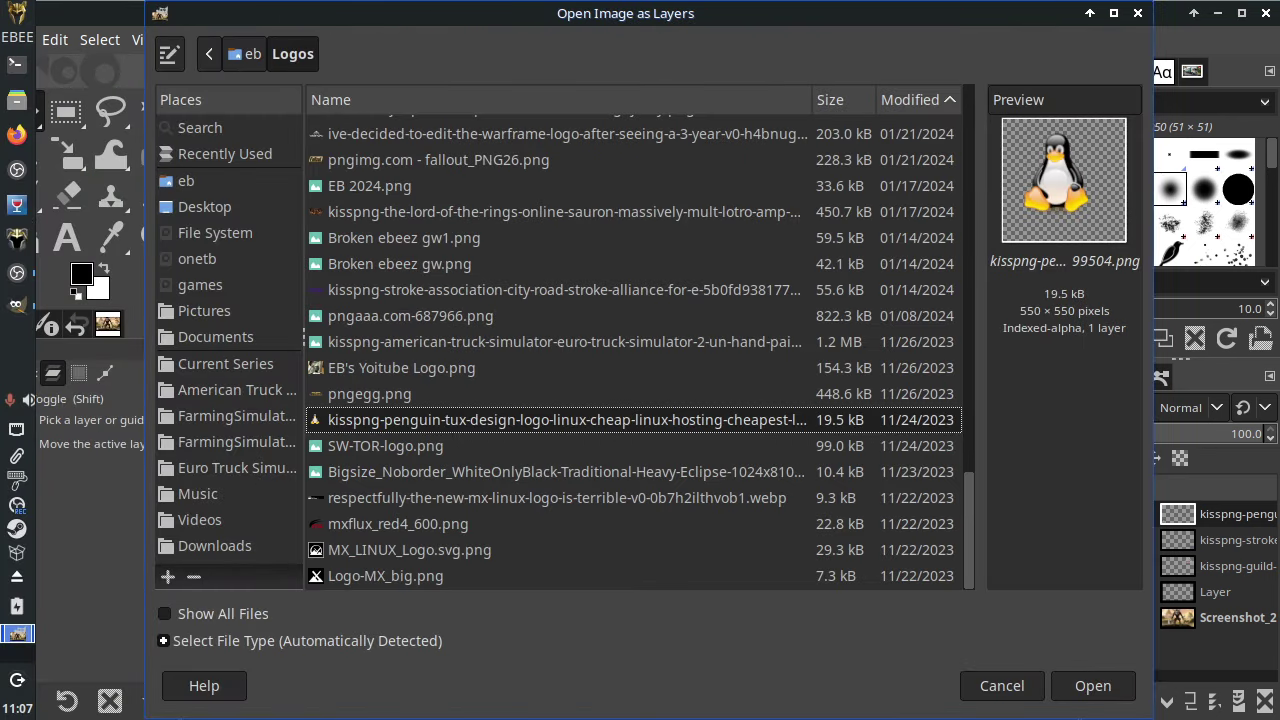
{"action": "left_click", "coordinate": [186, 180]}
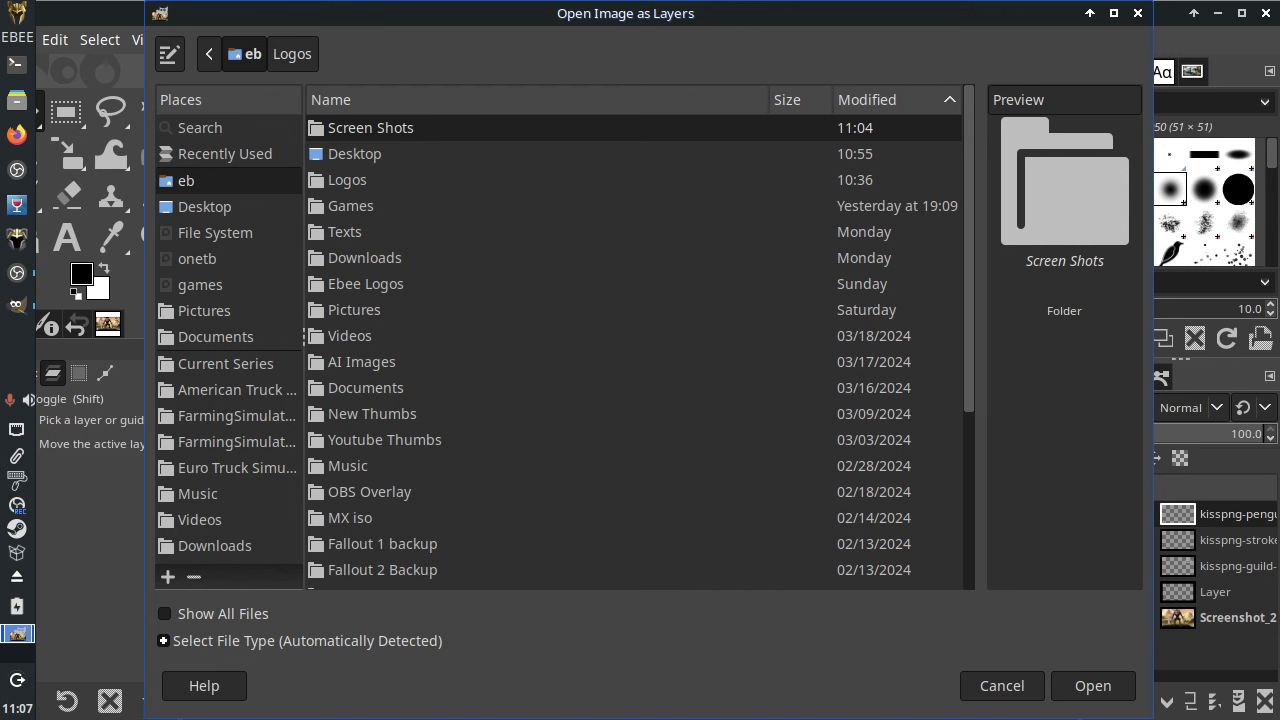
{"action": "double_click", "coordinate": [344, 232]}
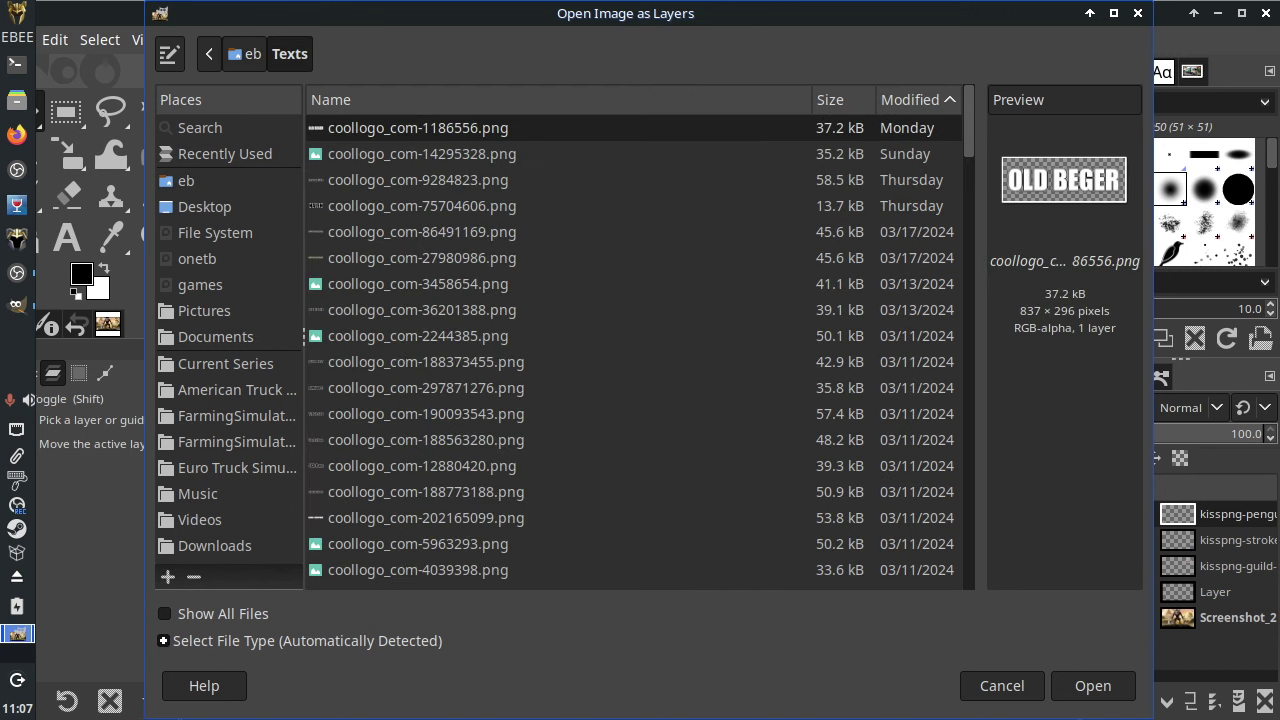
{"action": "left_click", "coordinate": [418, 180]}
{"action": "left_click", "coordinate": [422, 206]}
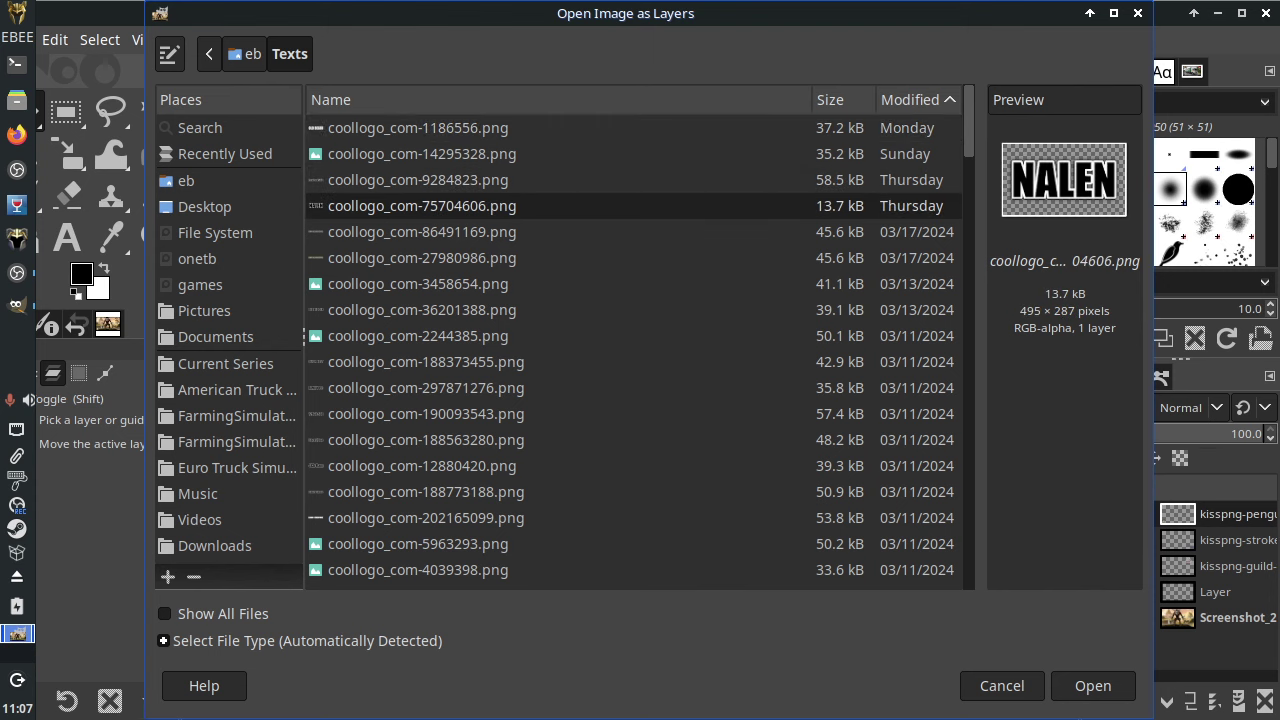
{"action": "left_click", "coordinate": [422, 232]}
{"action": "left_click", "coordinate": [422, 258]}
{"action": "left_click", "coordinate": [418, 284]}
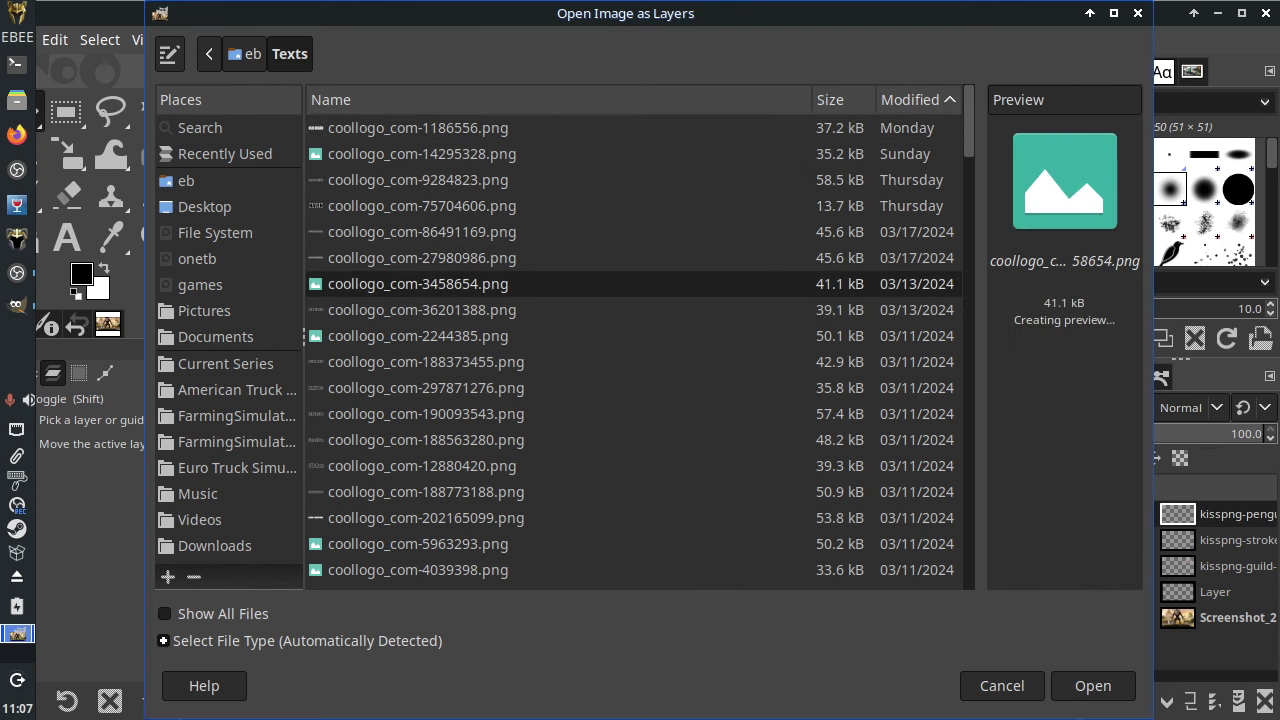
{"action": "left_click", "coordinate": [422, 310]}
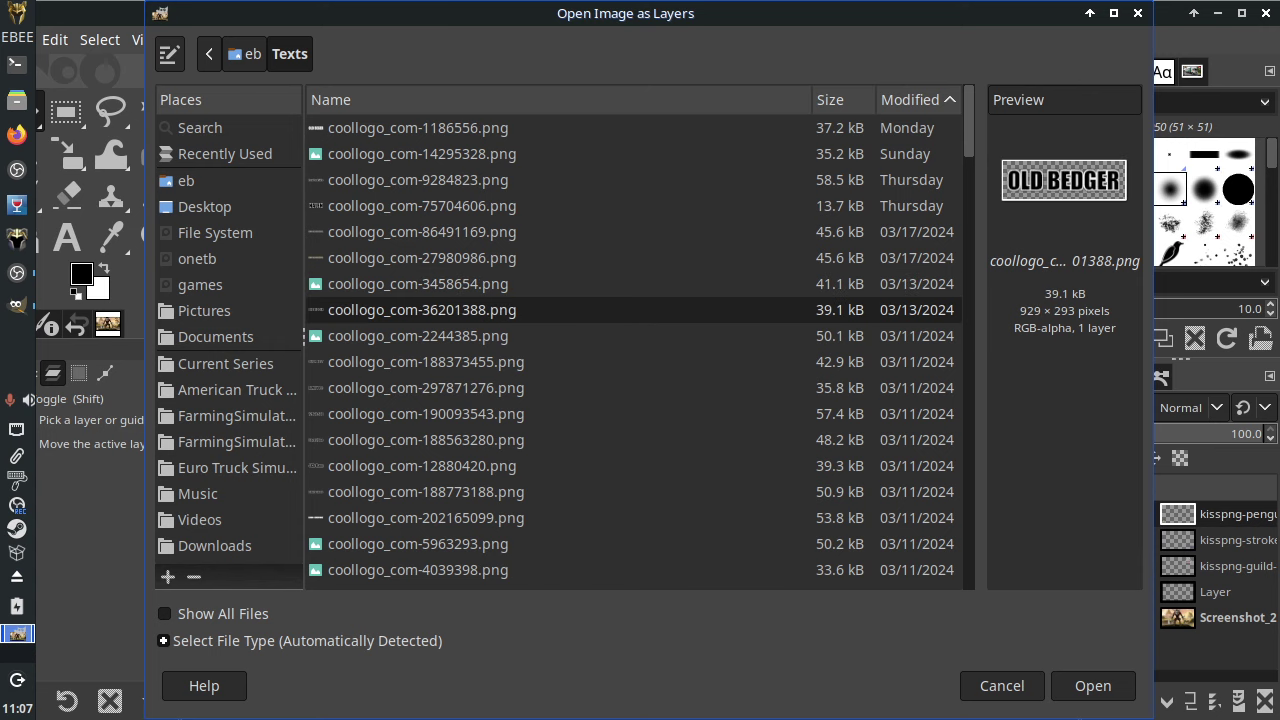
{"action": "left_click", "coordinate": [418, 336]}
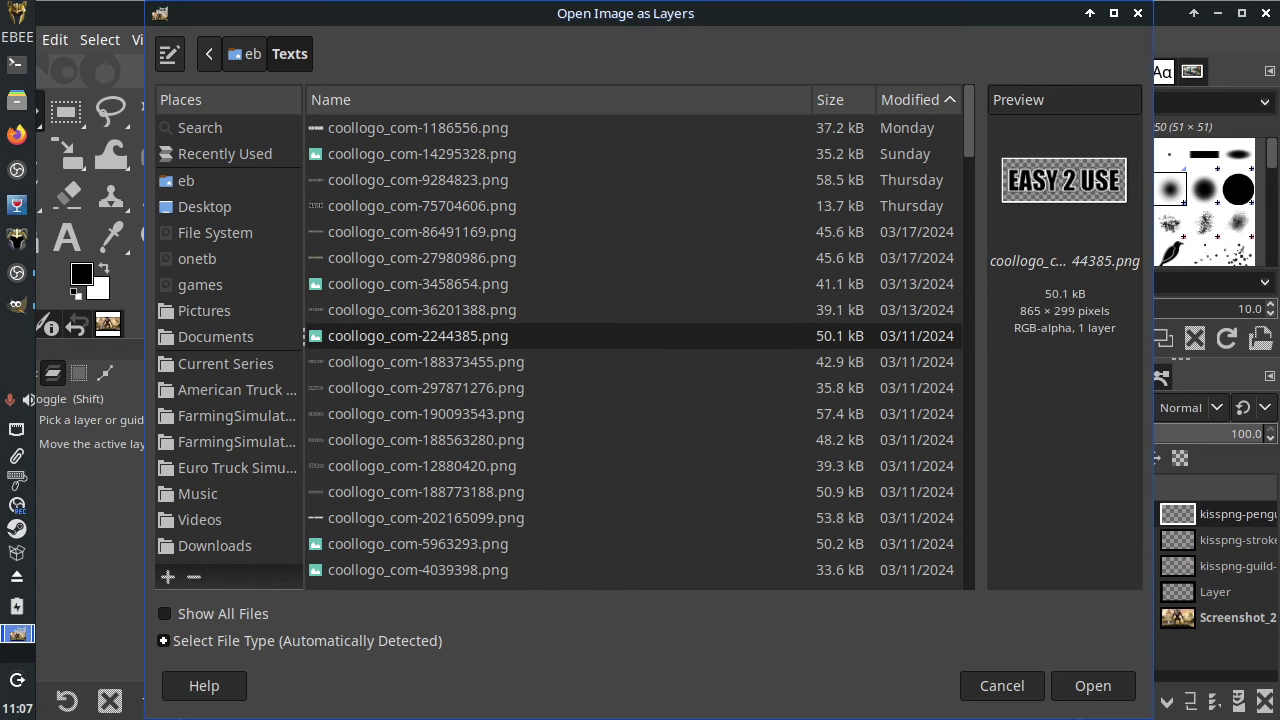
{"action": "left_click", "coordinate": [426, 362]}
{"action": "left_click", "coordinate": [426, 388]}
{"action": "left_click", "coordinate": [426, 414]}
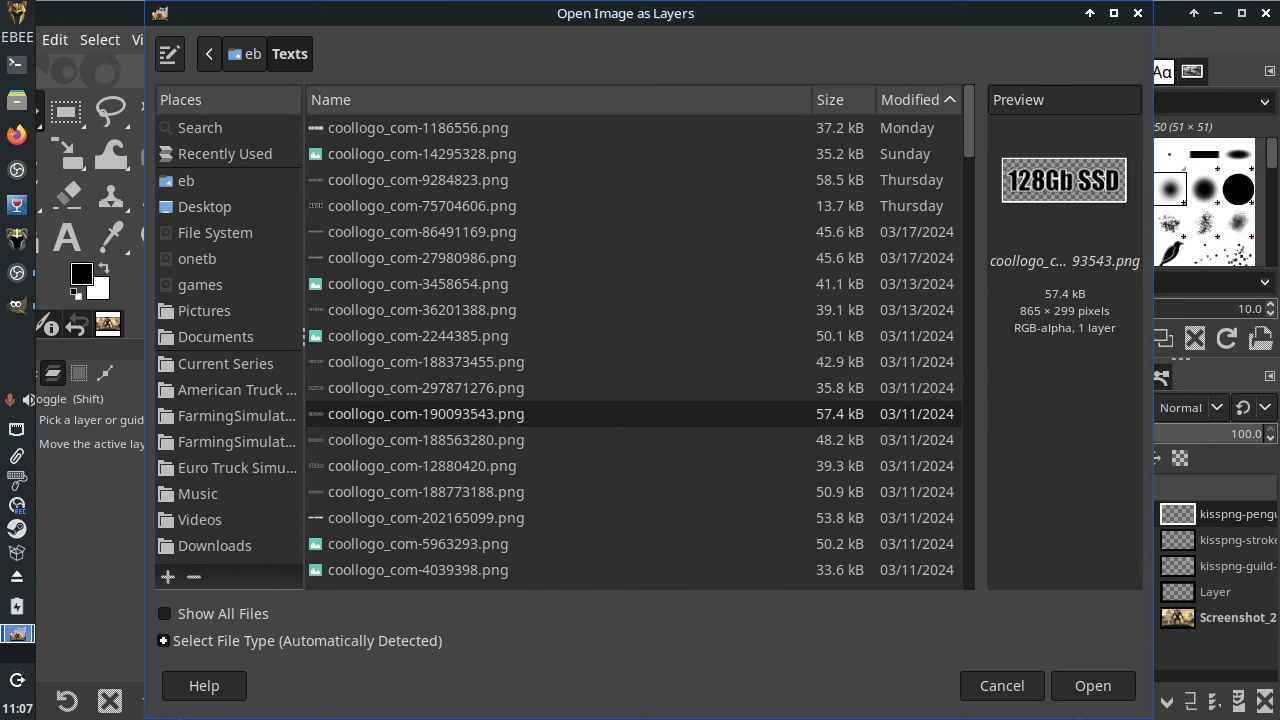
{"action": "key", "text": "Down"}
{"action": "key", "text": "Down"}
{"action": "key", "text": "Down"}
{"action": "key", "text": "Down"}
{"action": "key", "text": "Down"}
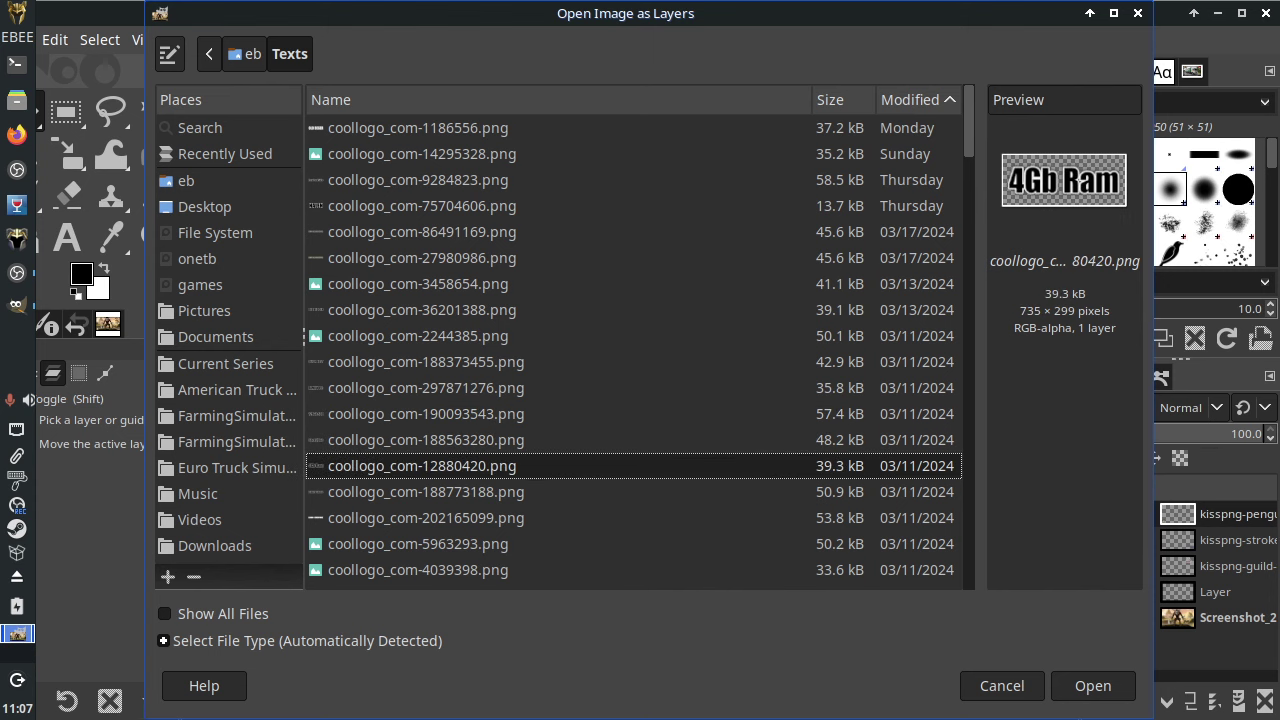
{"action": "key", "text": "Down"}
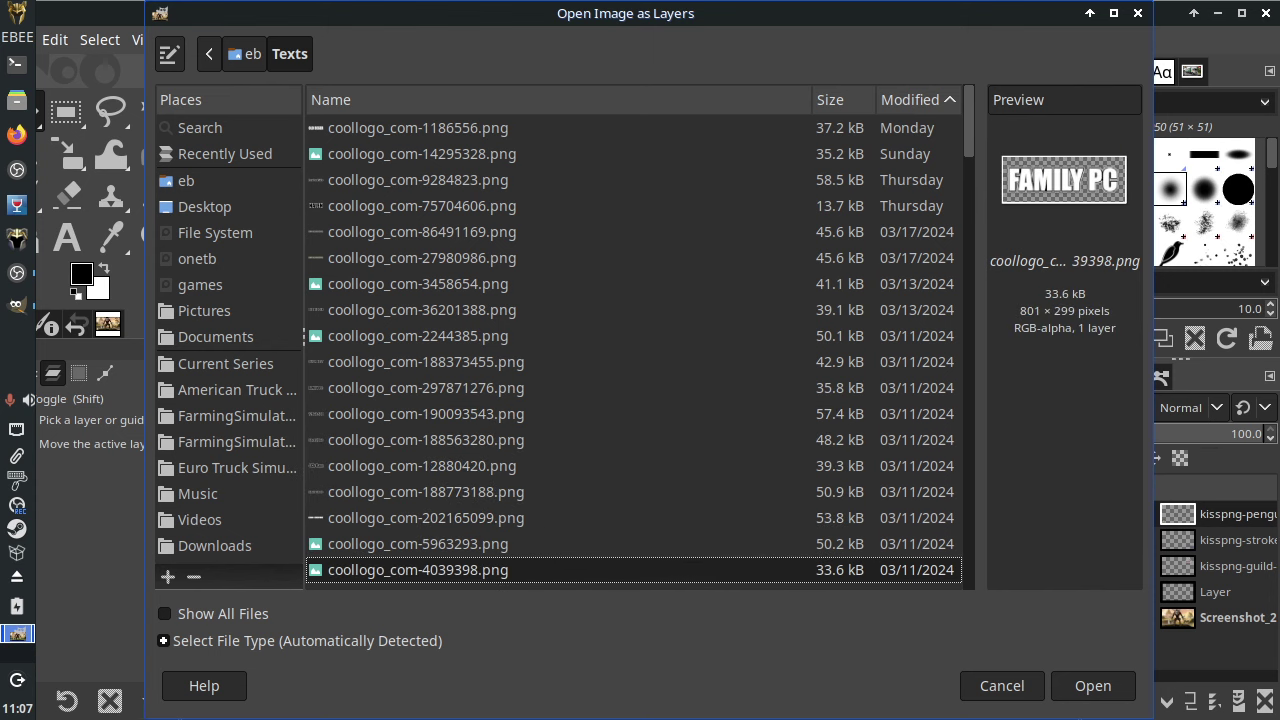
{"action": "key", "text": "Up"}
{"action": "key", "text": "Down"}
{"action": "key", "text": "Down"}
{"action": "key", "text": "Down"}
{"action": "key", "text": "Down"}
{"action": "key", "text": "Down"}
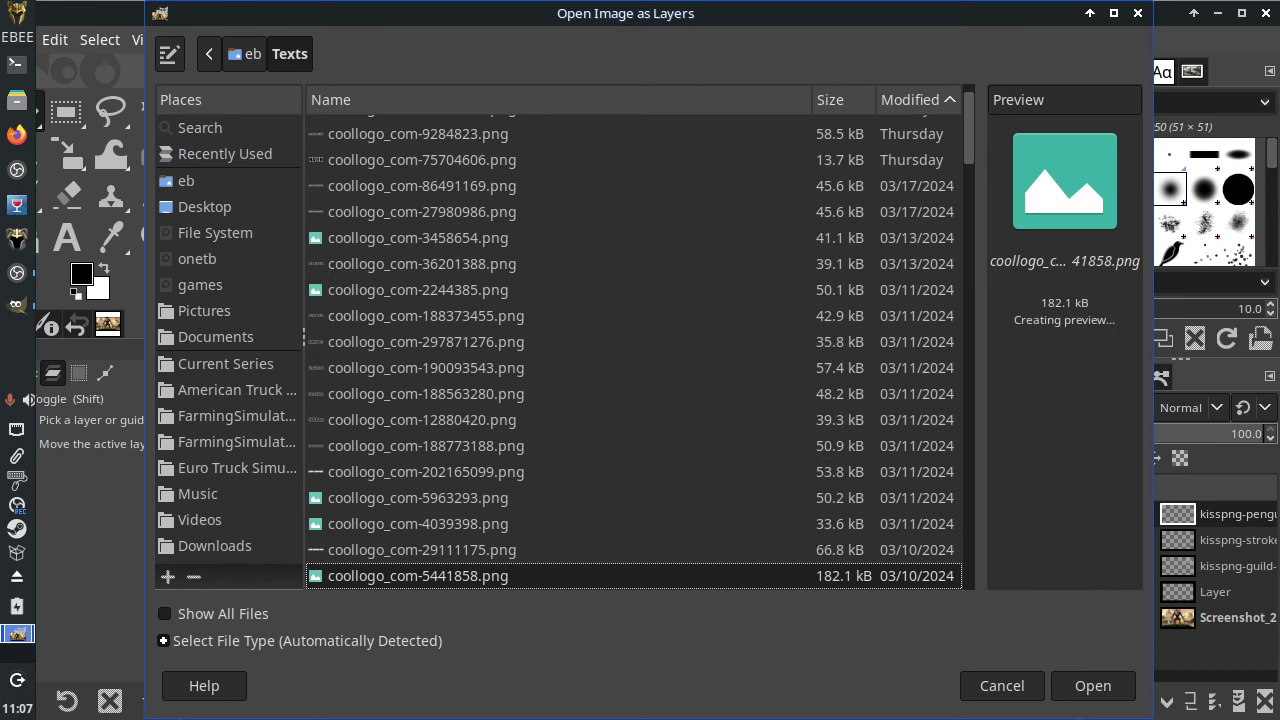
{"action": "key", "text": "Down"}
{"action": "key", "text": "Down"}
{"action": "key", "text": "Down"}
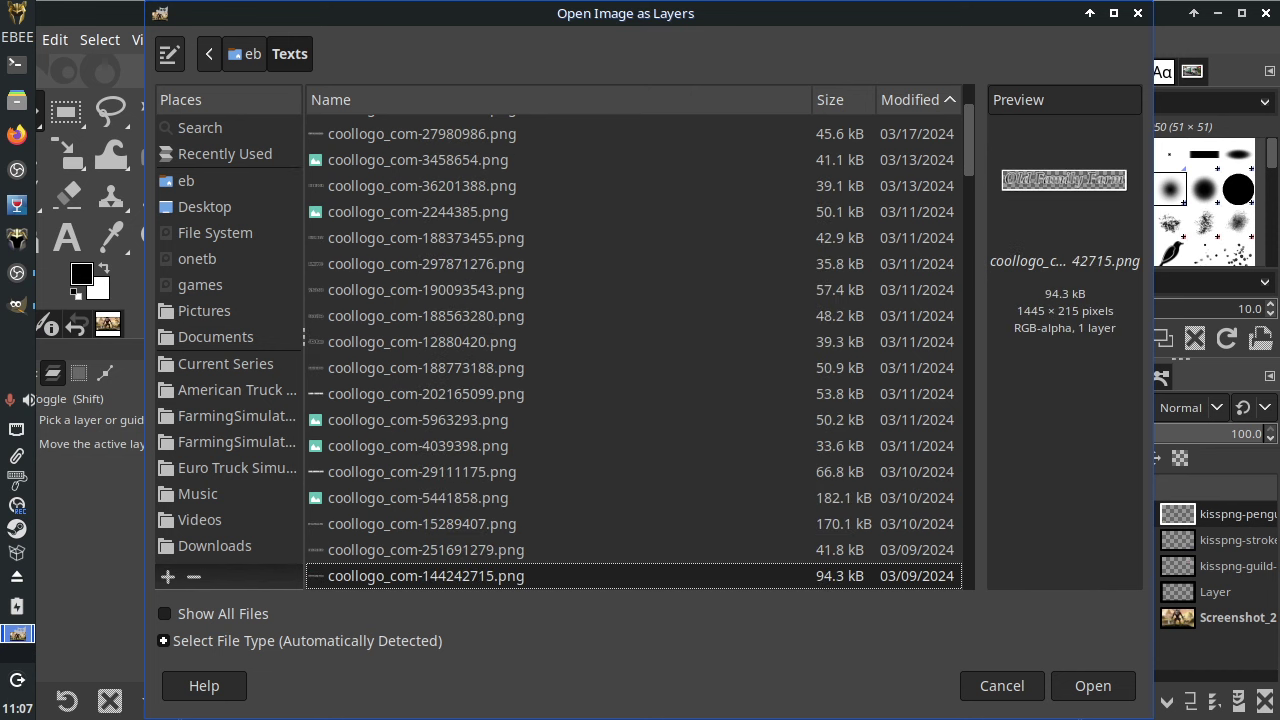
{"action": "key", "text": "Down"}
{"action": "key", "text": "Down"}
{"action": "key", "text": "Down"}
{"action": "key", "text": "Down"}
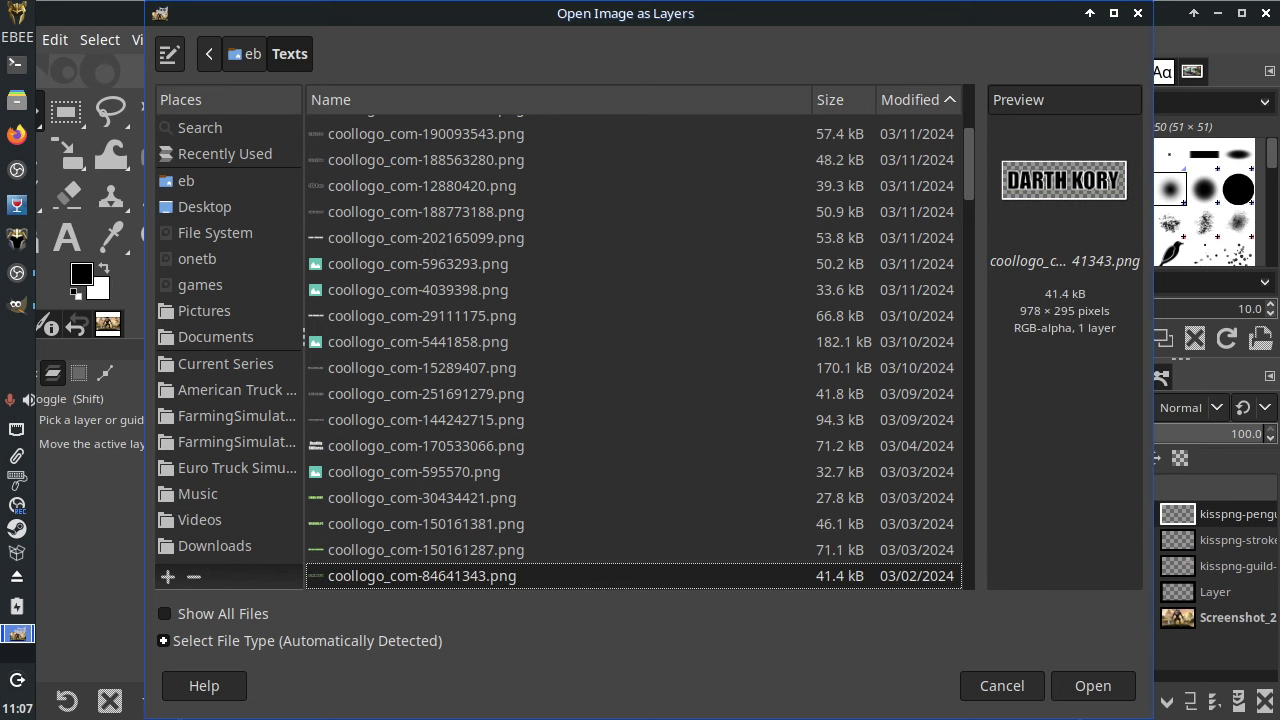
{"action": "key", "text": "Down"}
{"action": "key", "text": "Down"}
{"action": "key", "text": "Down"}
{"action": "key", "text": "Down"}
{"action": "key", "text": "Down"}
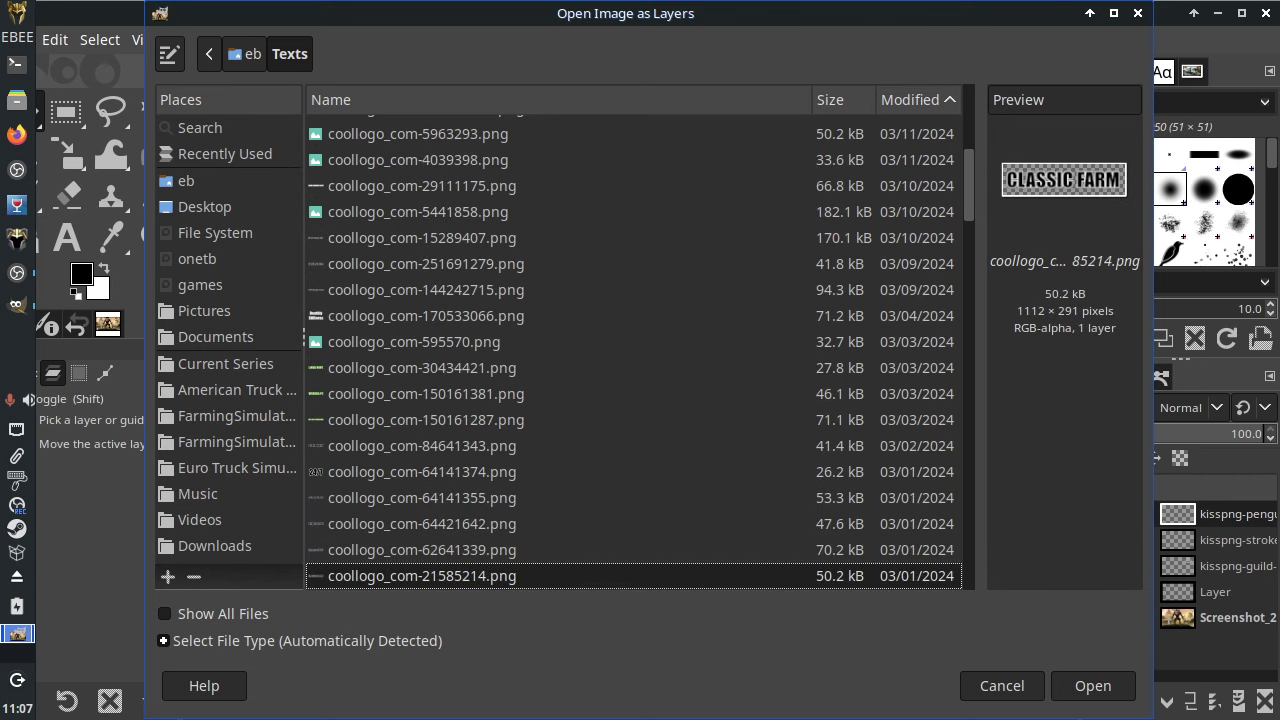